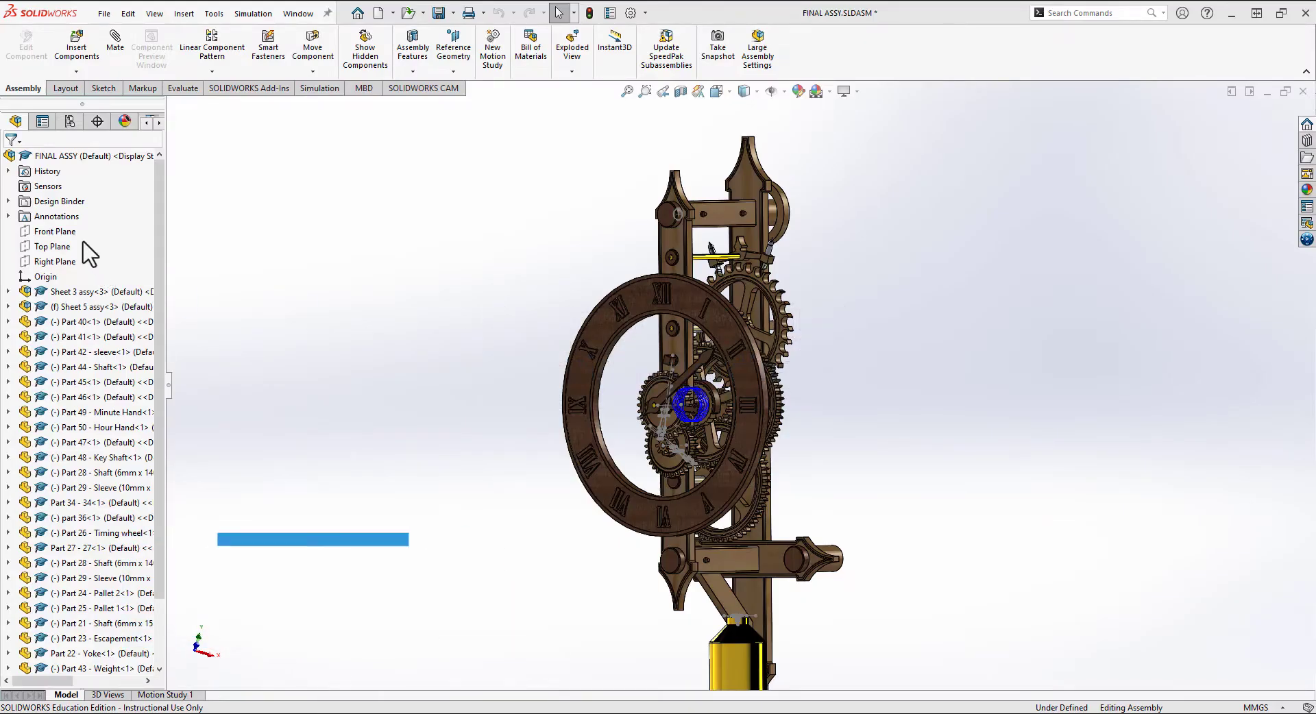
- Highlight the Front, Top and Right planes of the clock assembly in turn to examine their orientation
click(49, 230)
key(ctrl+8)
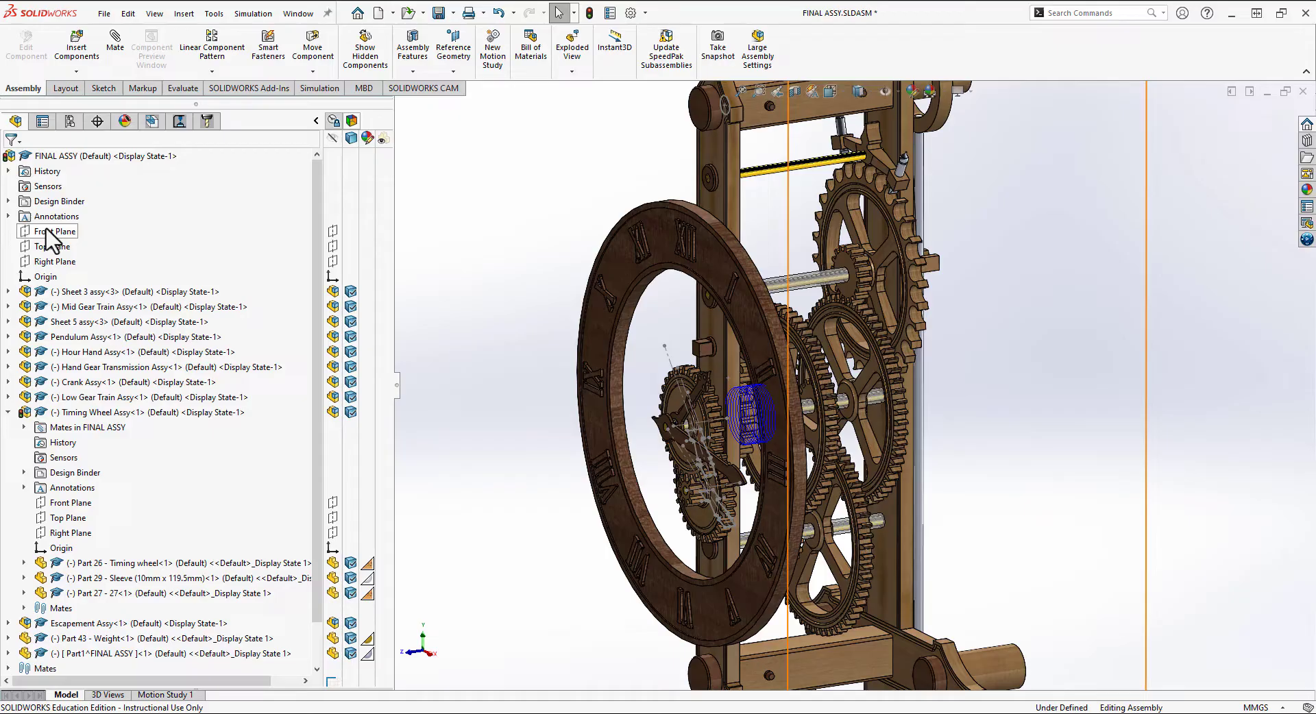
click(49, 233)
click(52, 247)
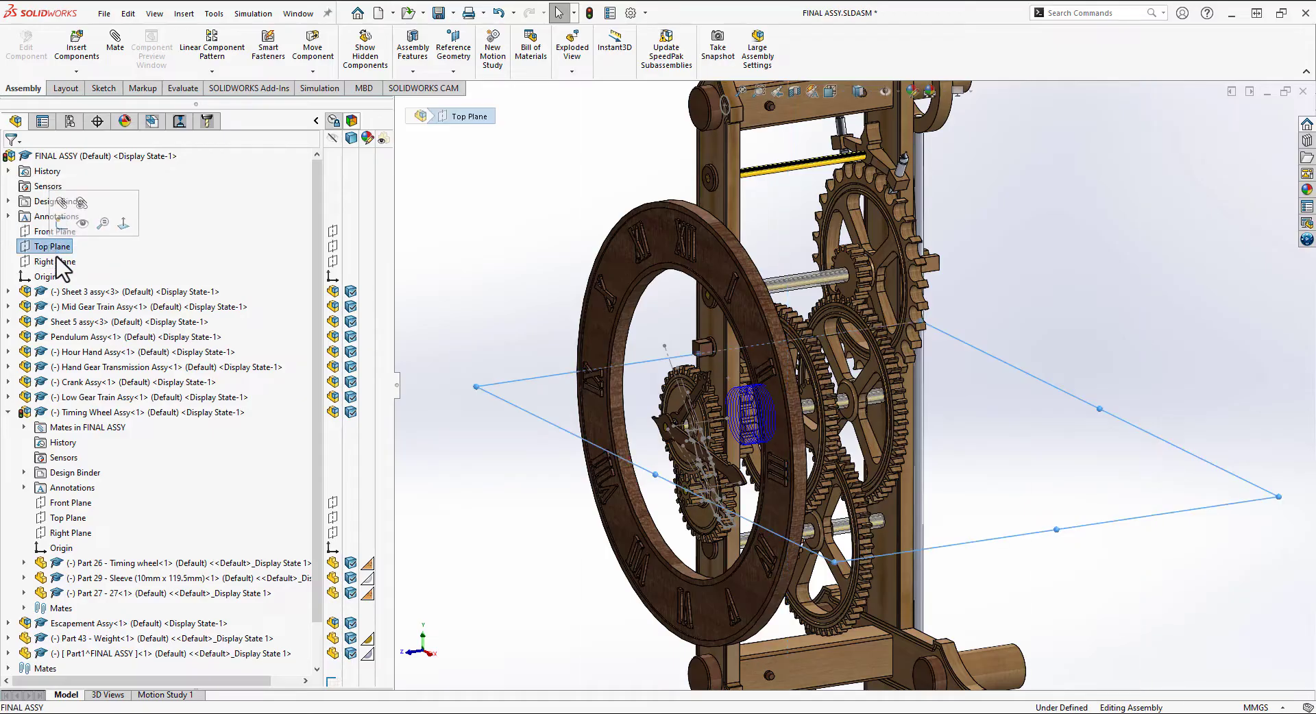
click(58, 262)
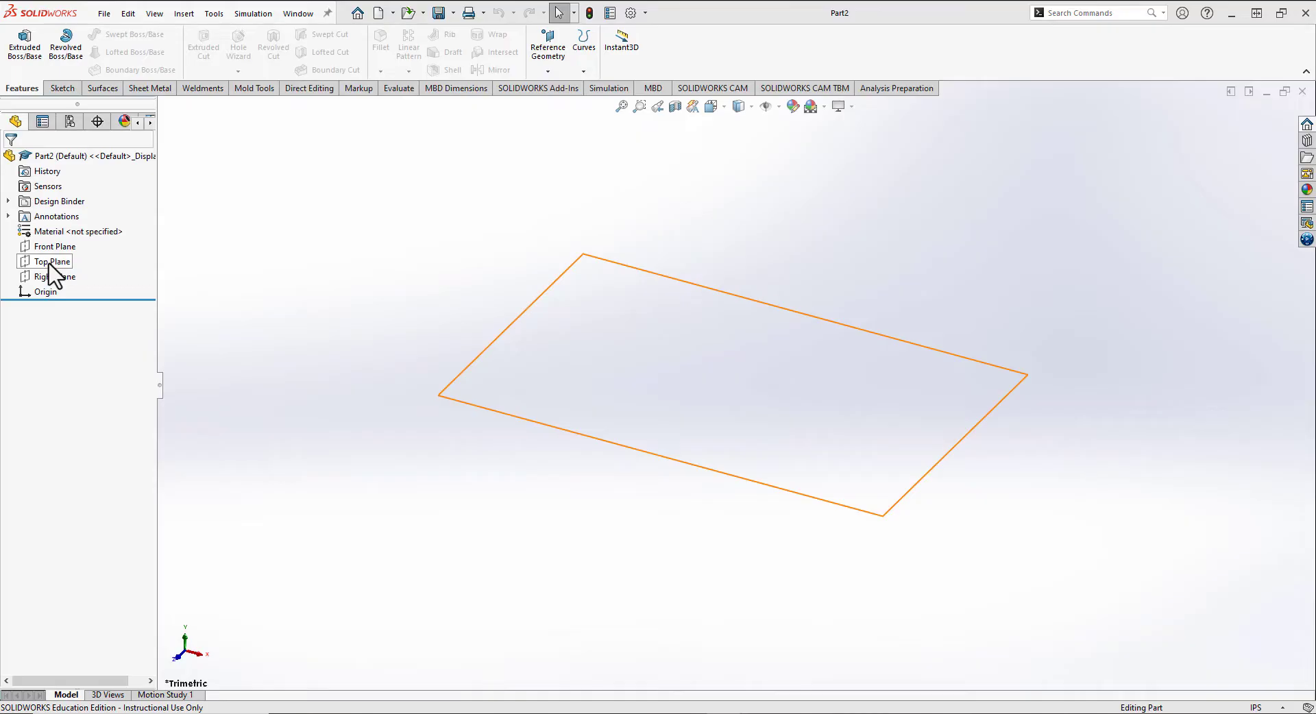
- Sketch a 1 in circle on the Top Plane and create a helix from it defined by Height and Revolution
click(52, 261)
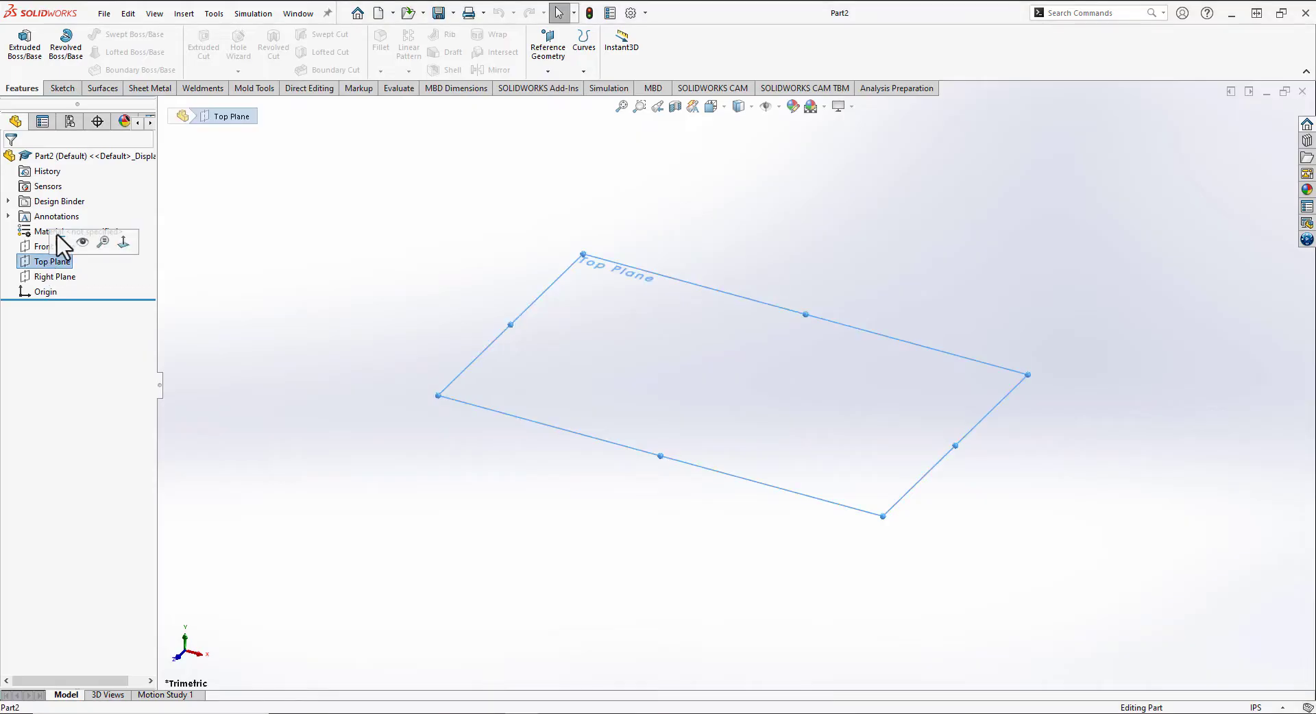
click(58, 88)
click(21, 42)
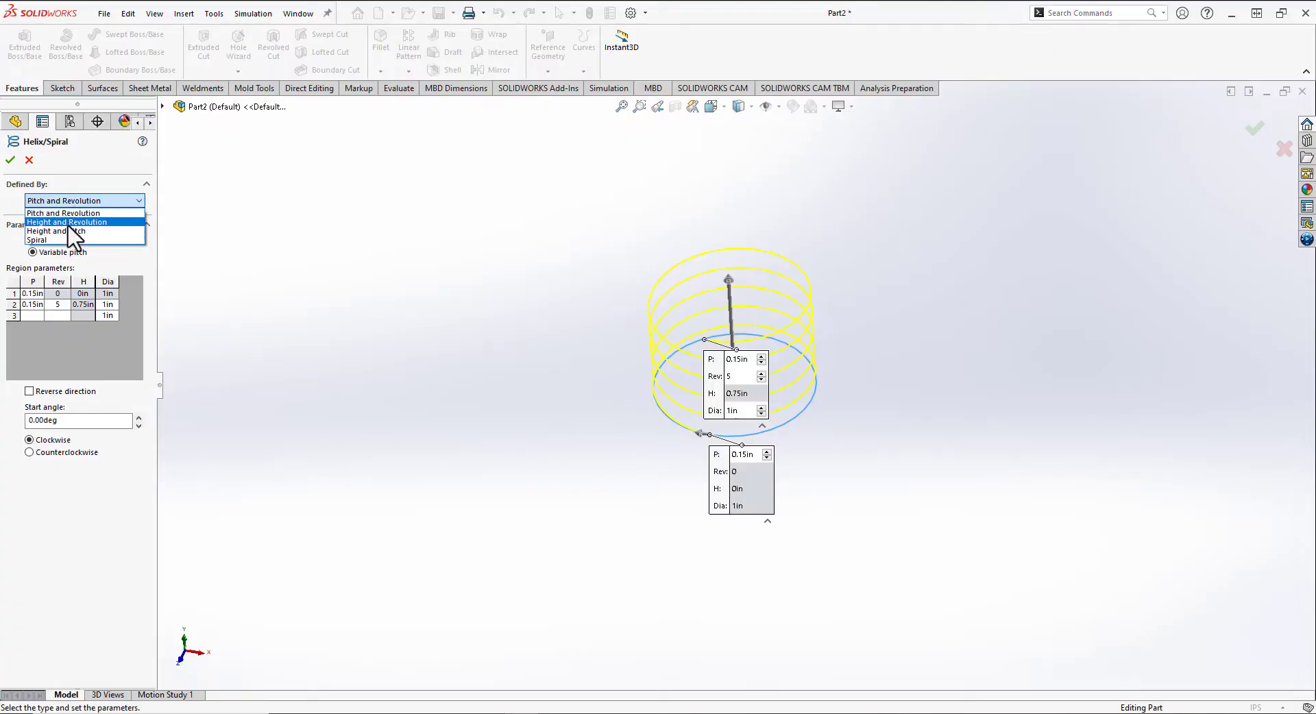
click(72, 223)
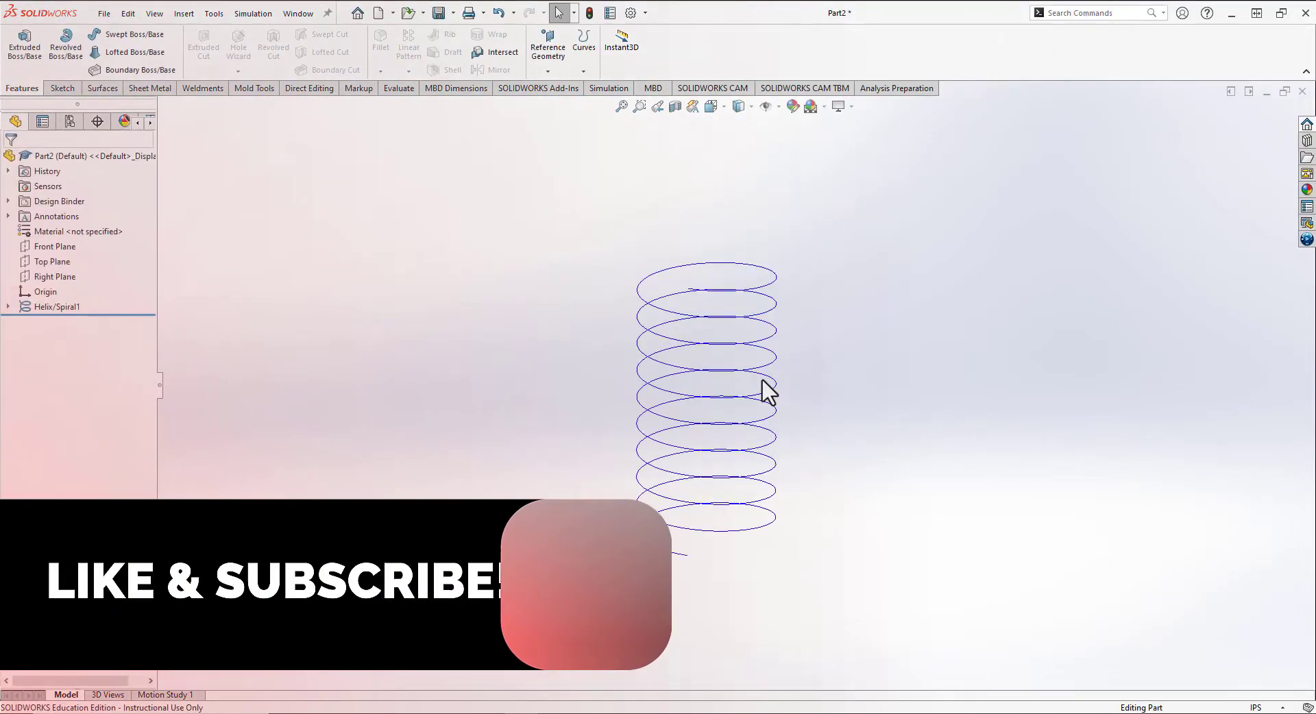
middle_drag(763, 380, 636, 289)
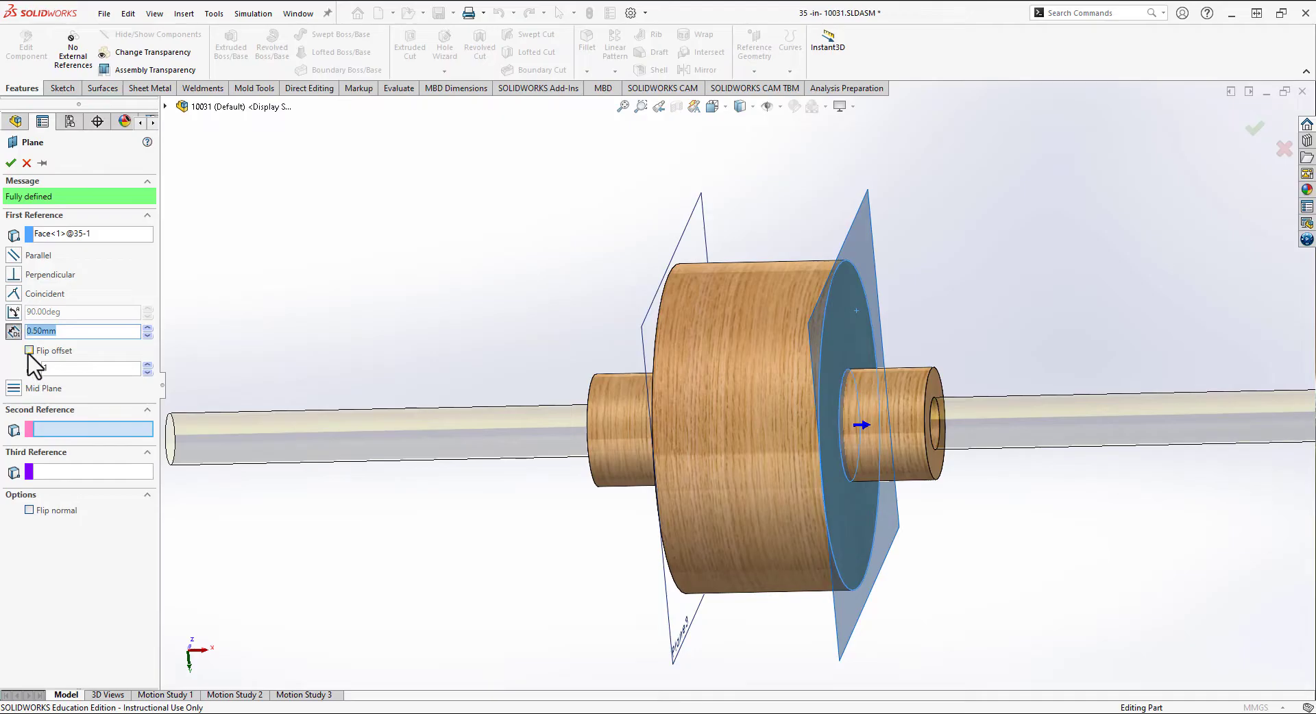
- Create a reference plane offset 0.50 mm from the drum's end face, with the offset direction flipped
click(29, 351)
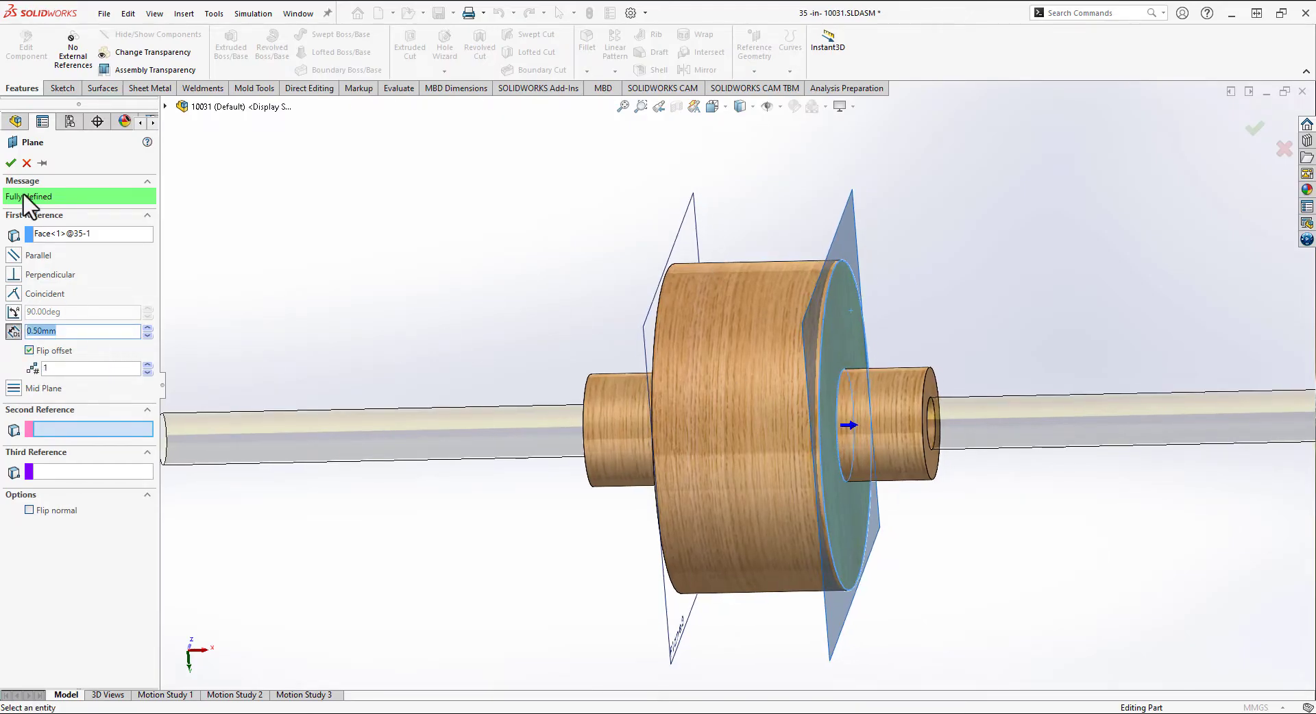
click(10, 163)
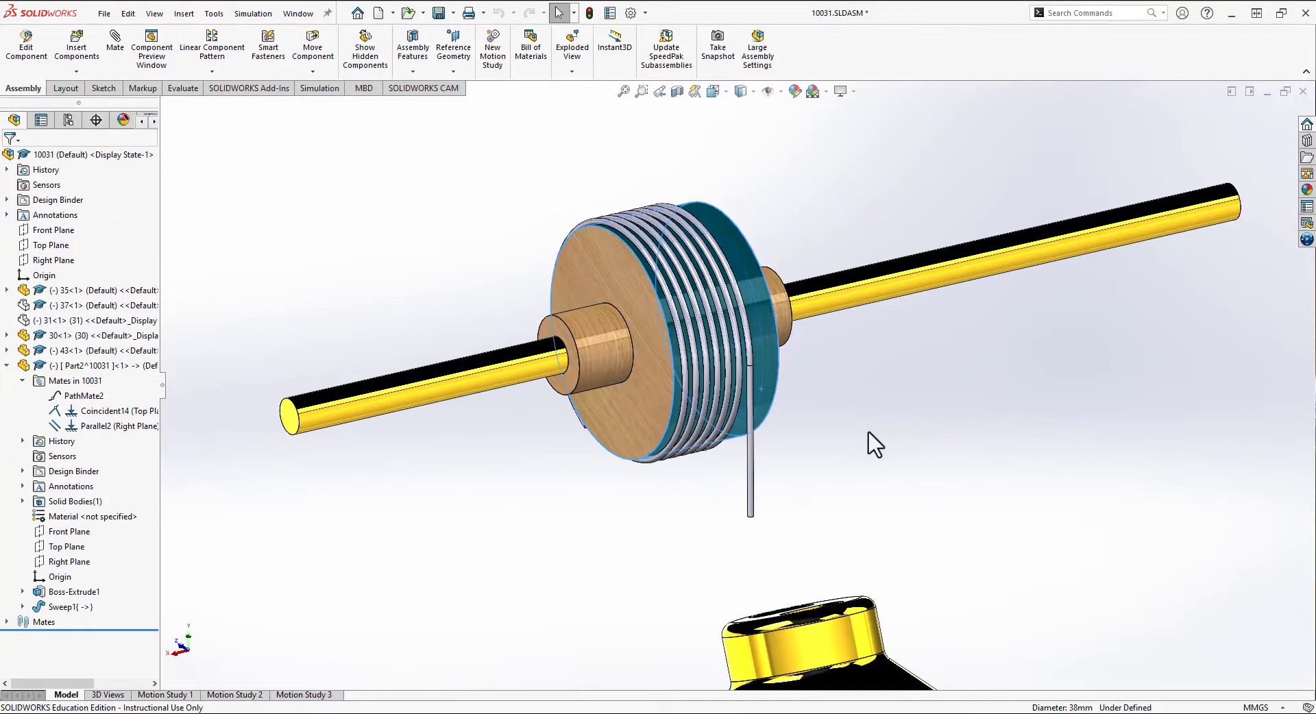
click(874, 444)
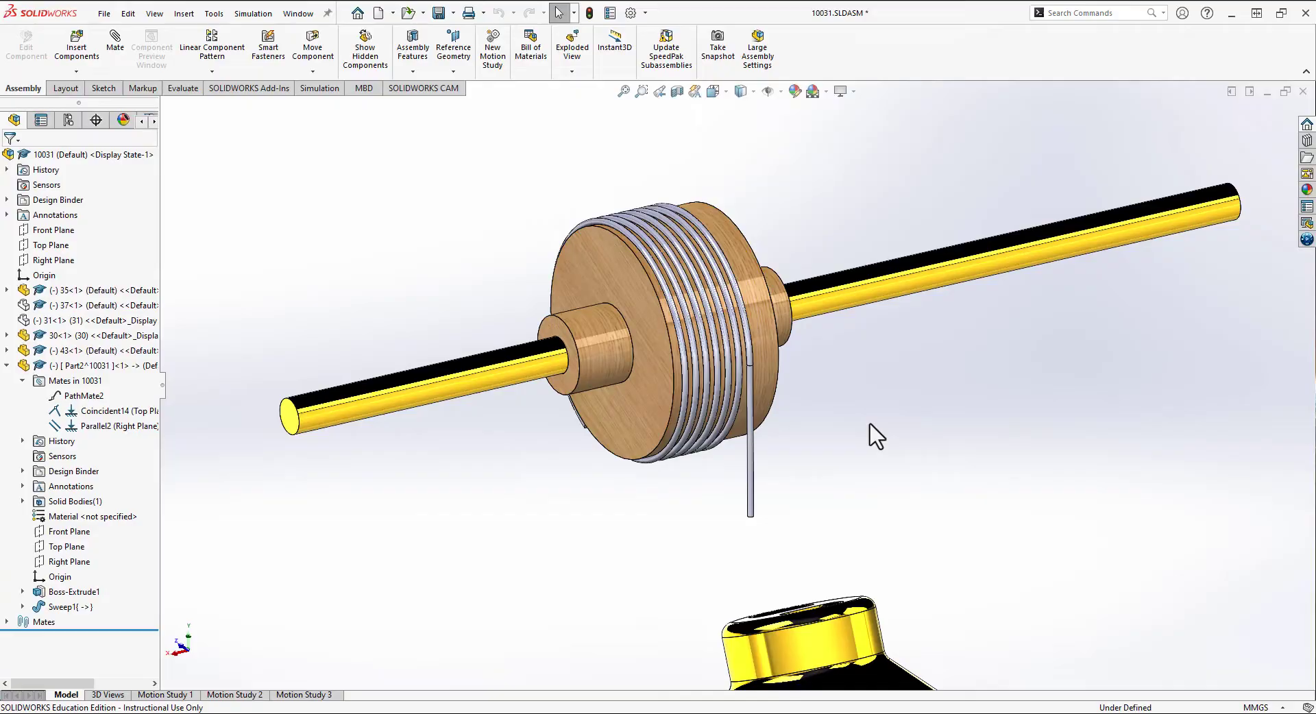
middle_drag(870, 424, 870, 422)
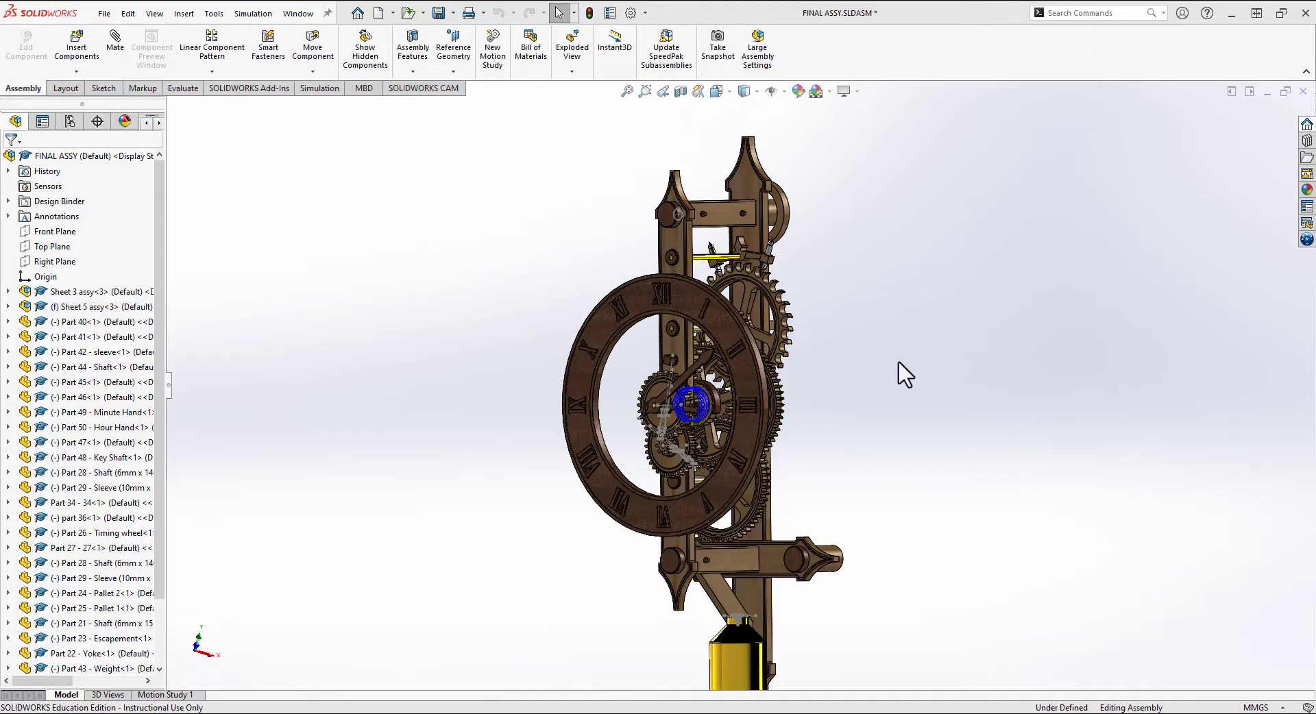
- Examine how the tilted clock sits relative to the assembly's Front, Top and Right planes
click(51, 233)
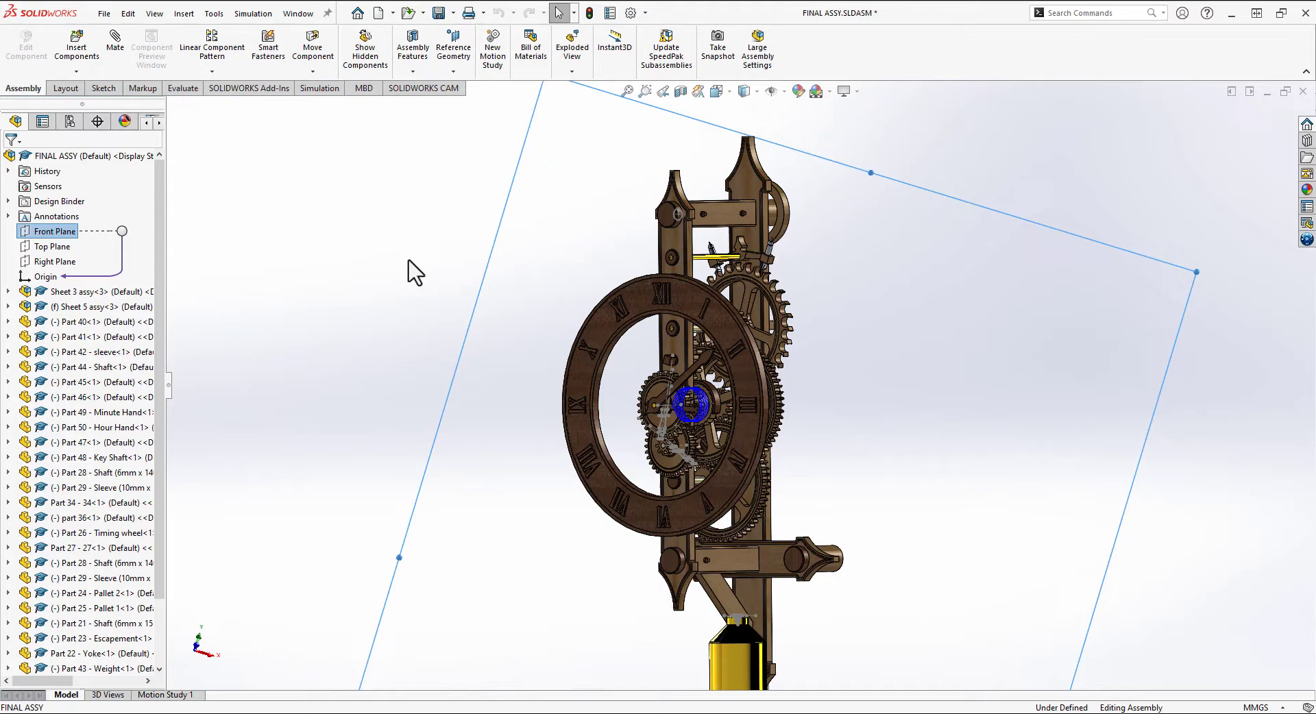
key(ctrl+8)
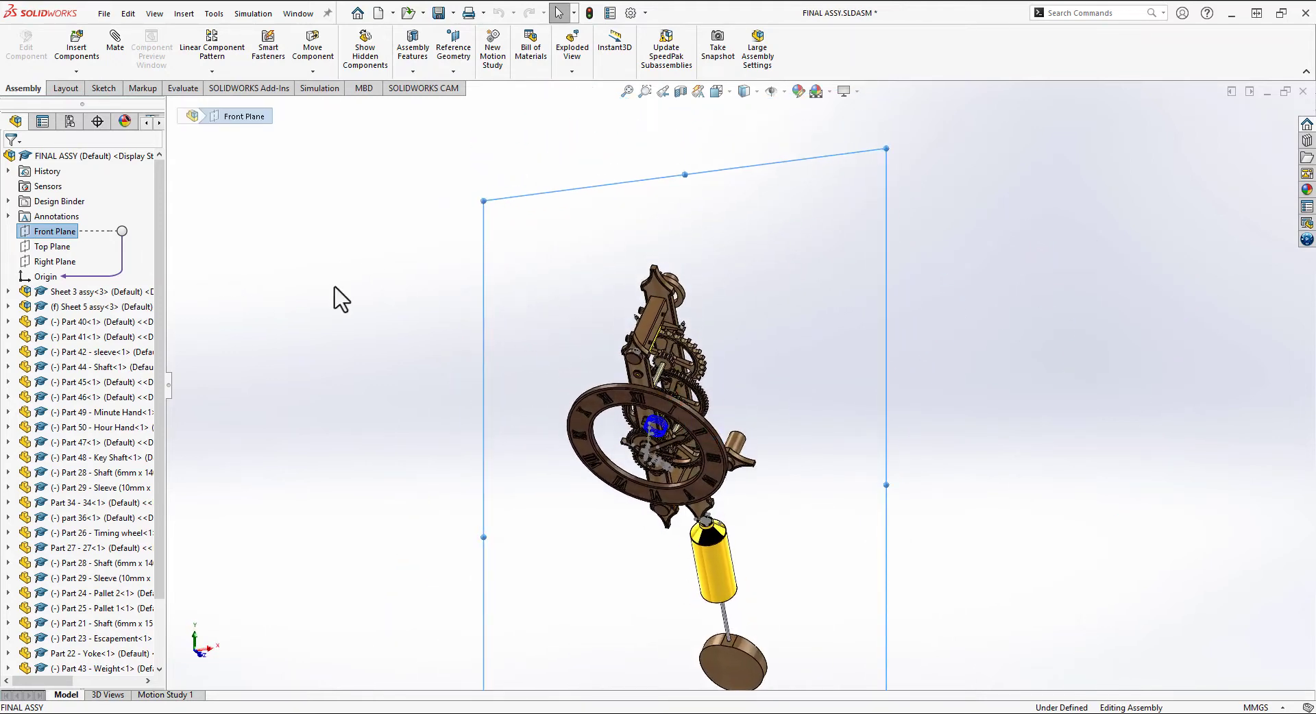
click(55, 246)
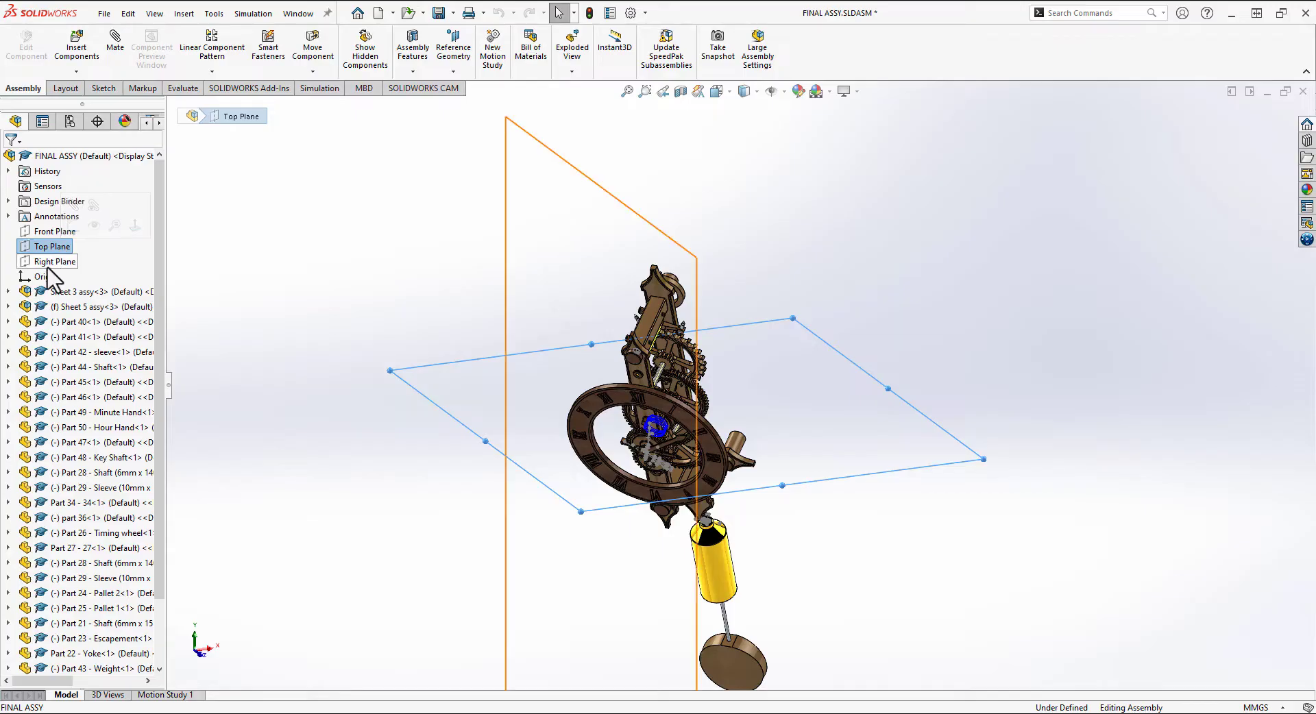
click(52, 261)
click(51, 247)
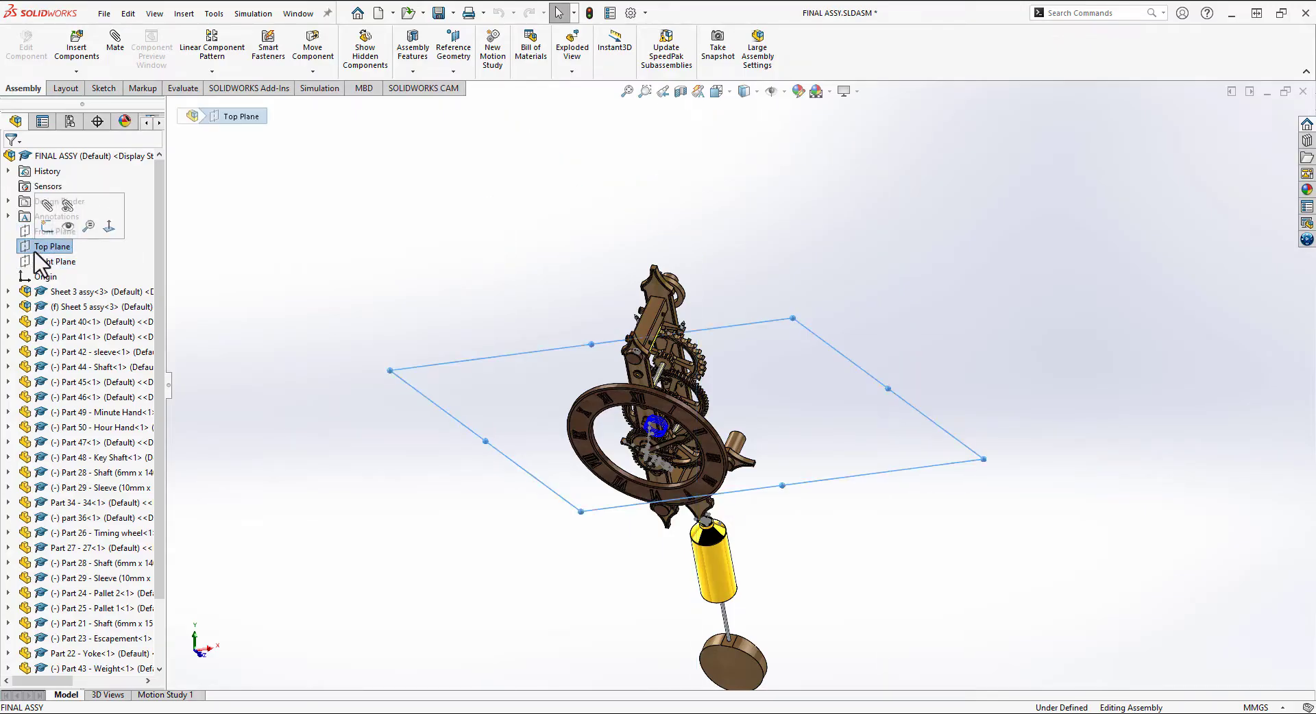
click(54, 263)
click(294, 319)
middle_drag(295, 318, 212, 208)
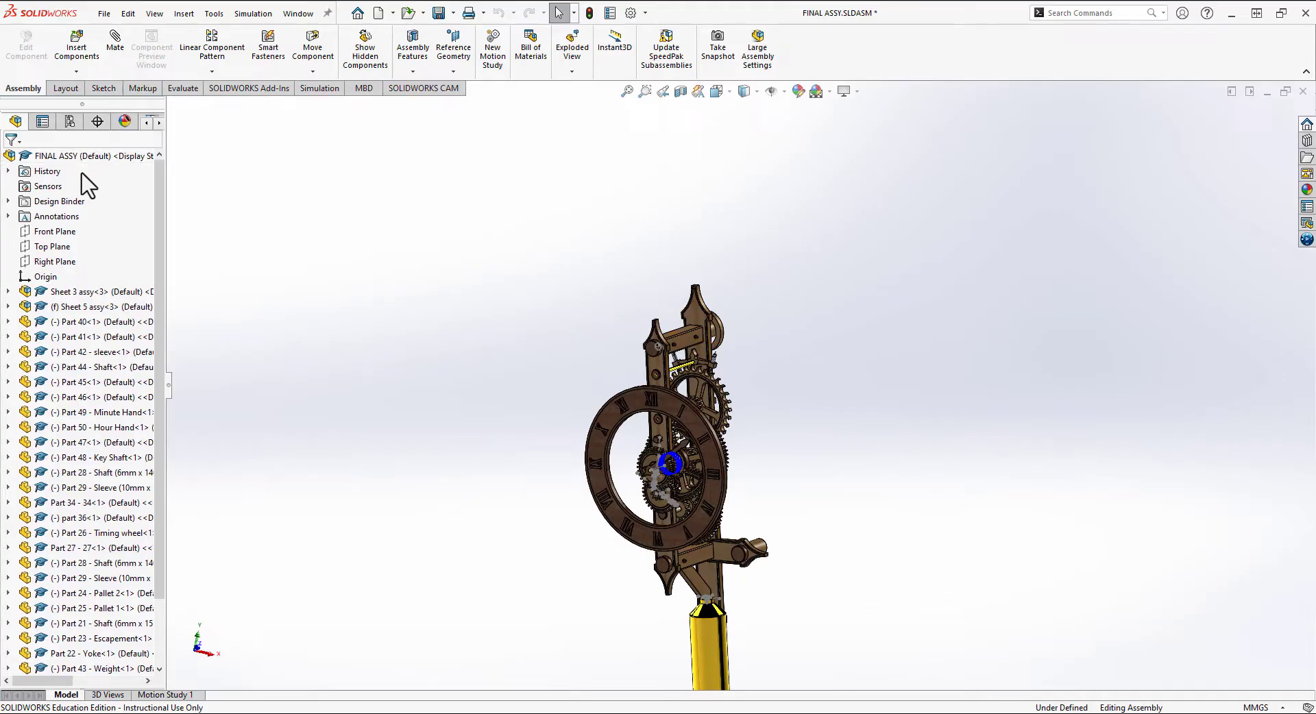
key(f)
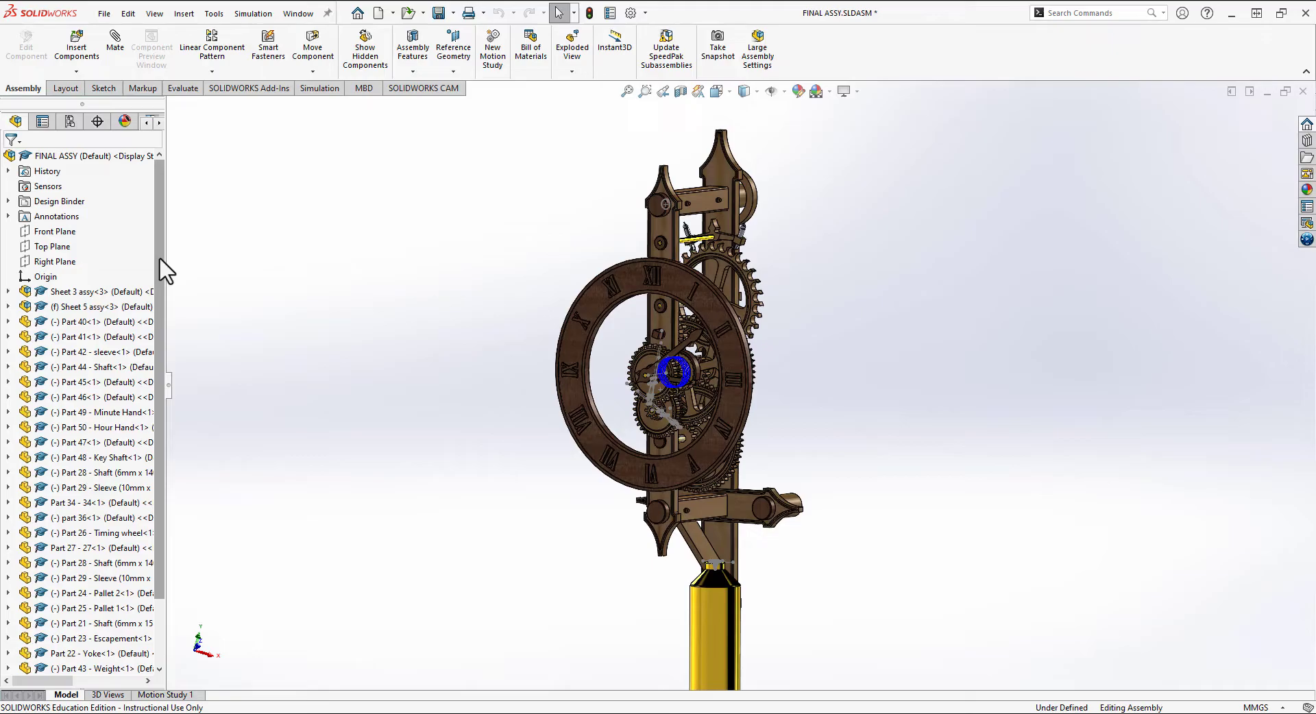
- Float the fixed Sheet 5 assy subassembly and dismiss the rebuild error report
scroll(523, 267, down, 2)
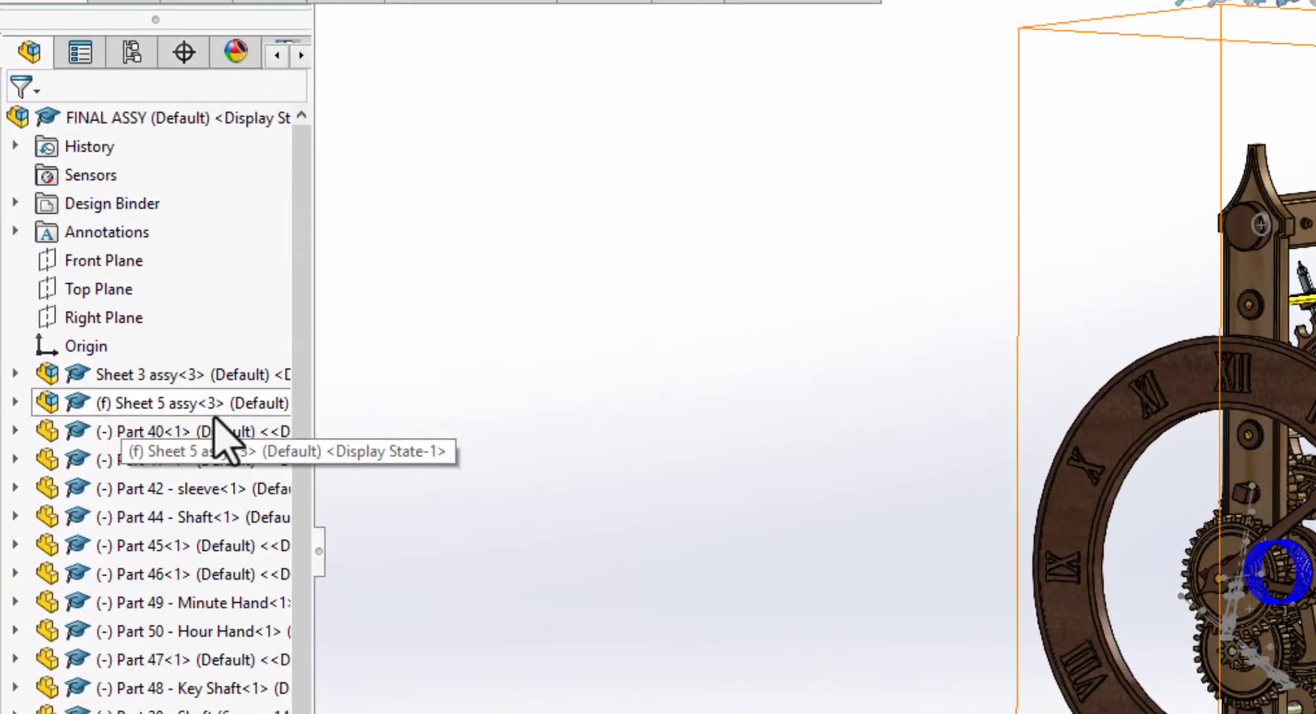
right_click(140, 410)
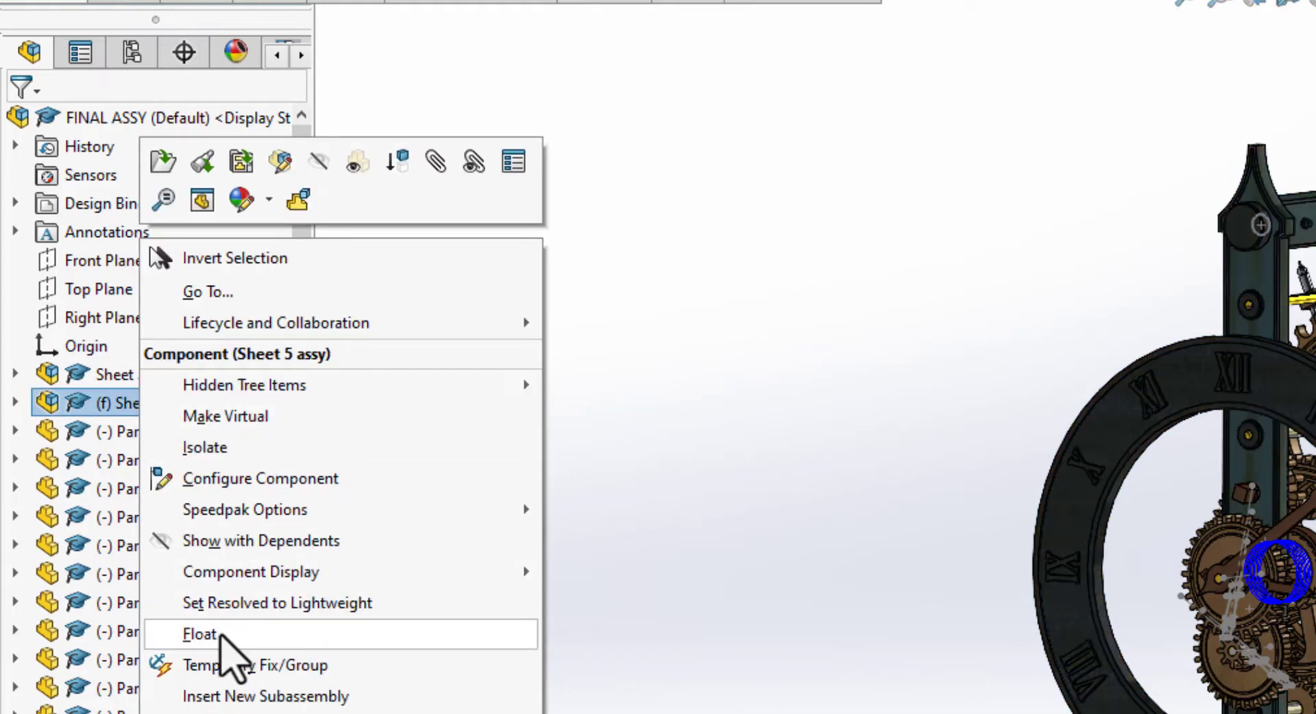
click(206, 635)
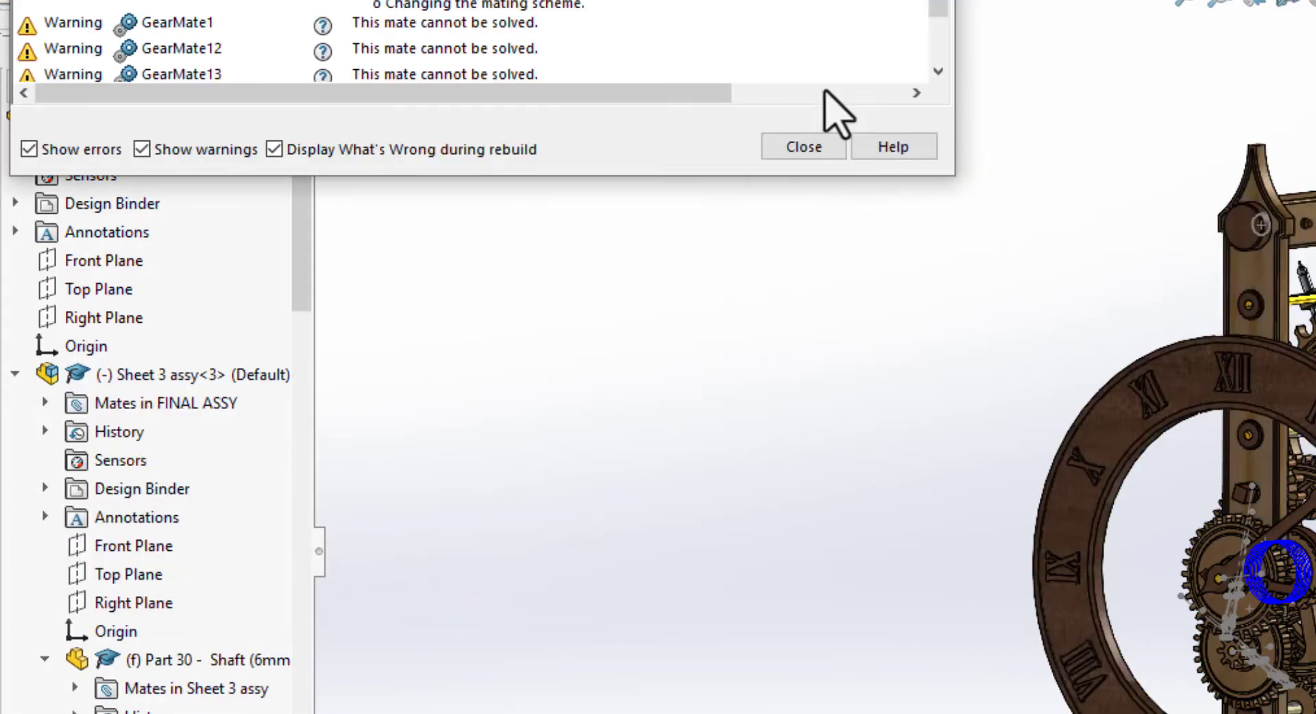
click(799, 147)
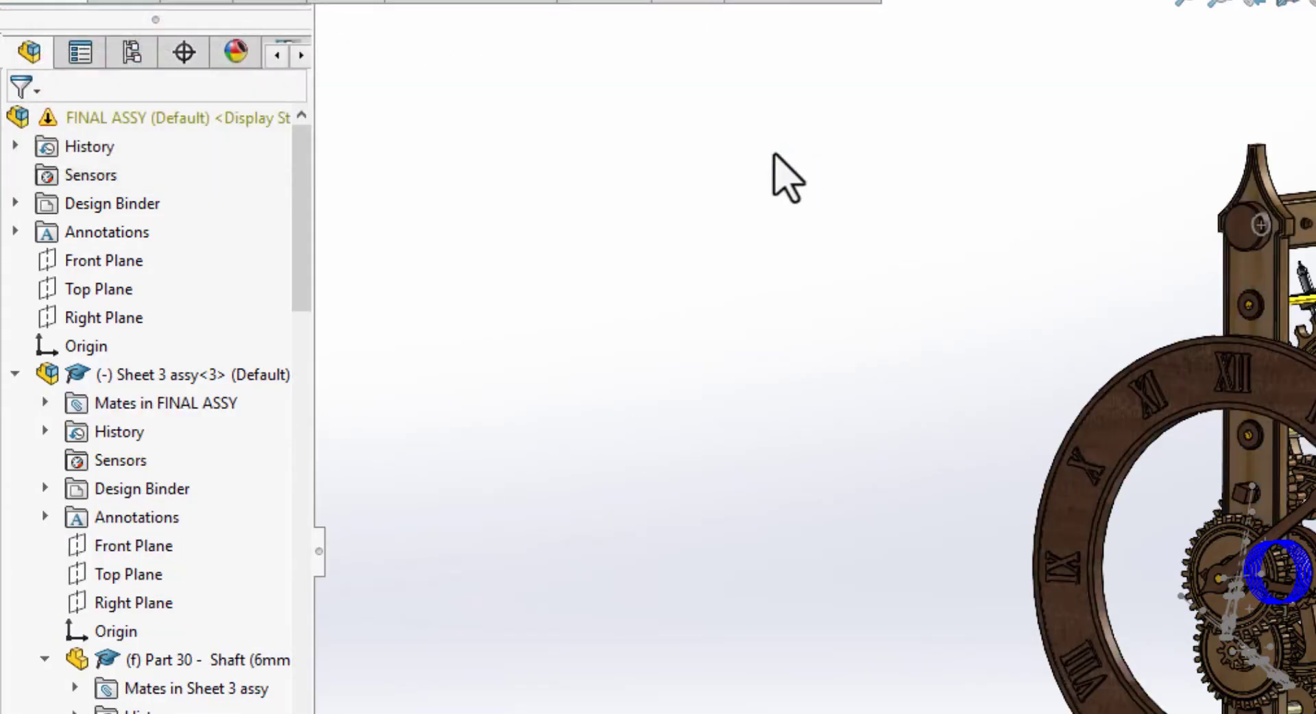
- Collapse the expanded Sheet 3 assy and Sheet 5 assy subassemblies in the assembly tree
click(16, 376)
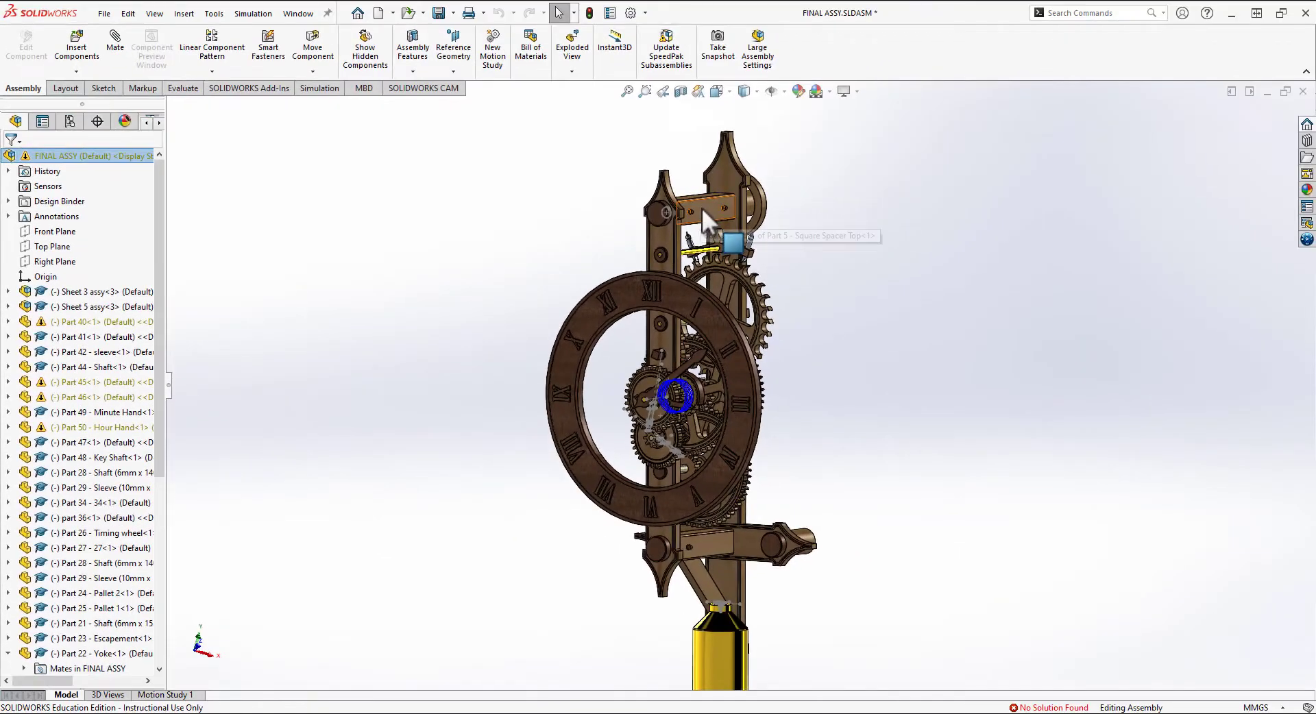
click(1306, 217)
click(558, 225)
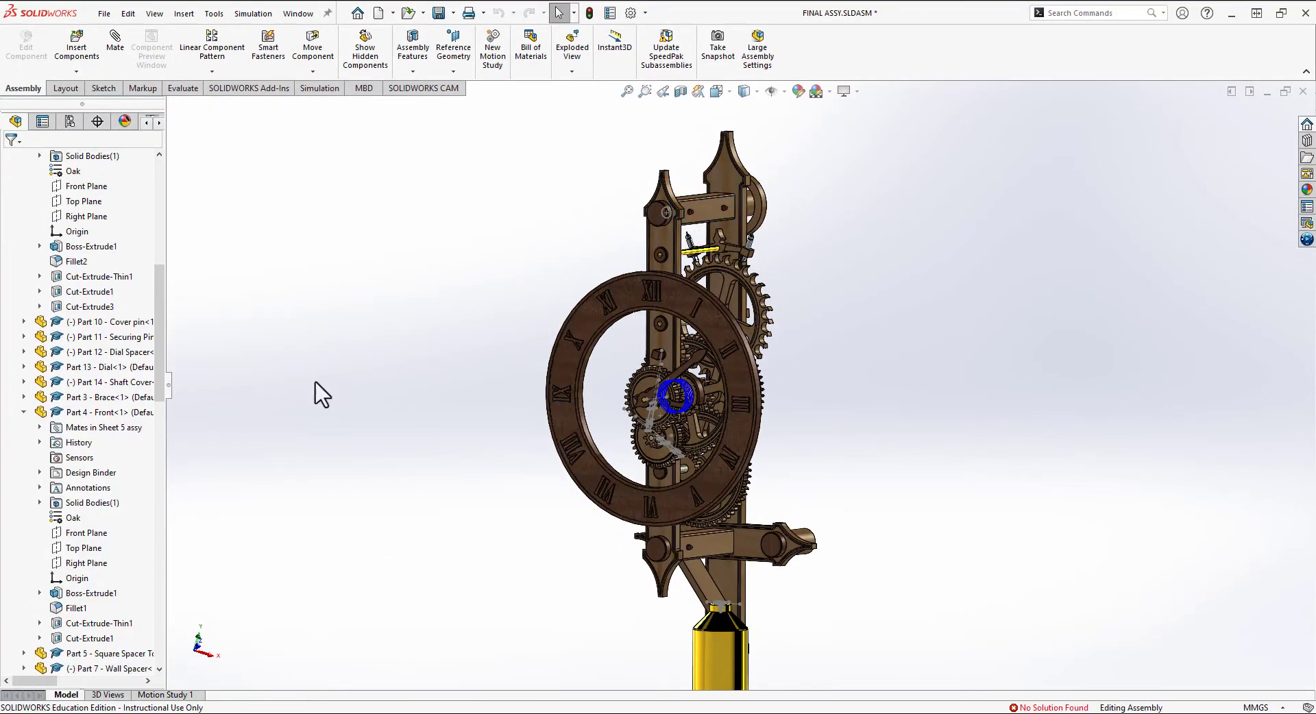
drag(154, 317, 146, 220)
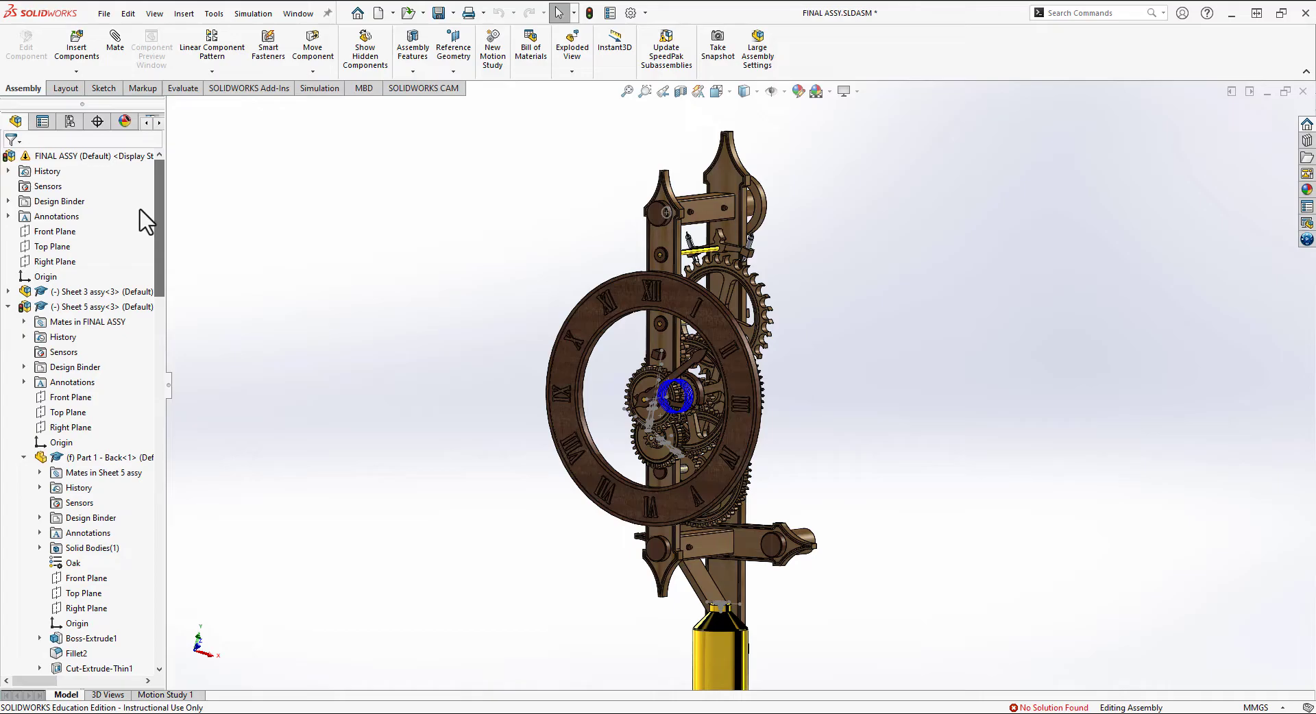
click(7, 306)
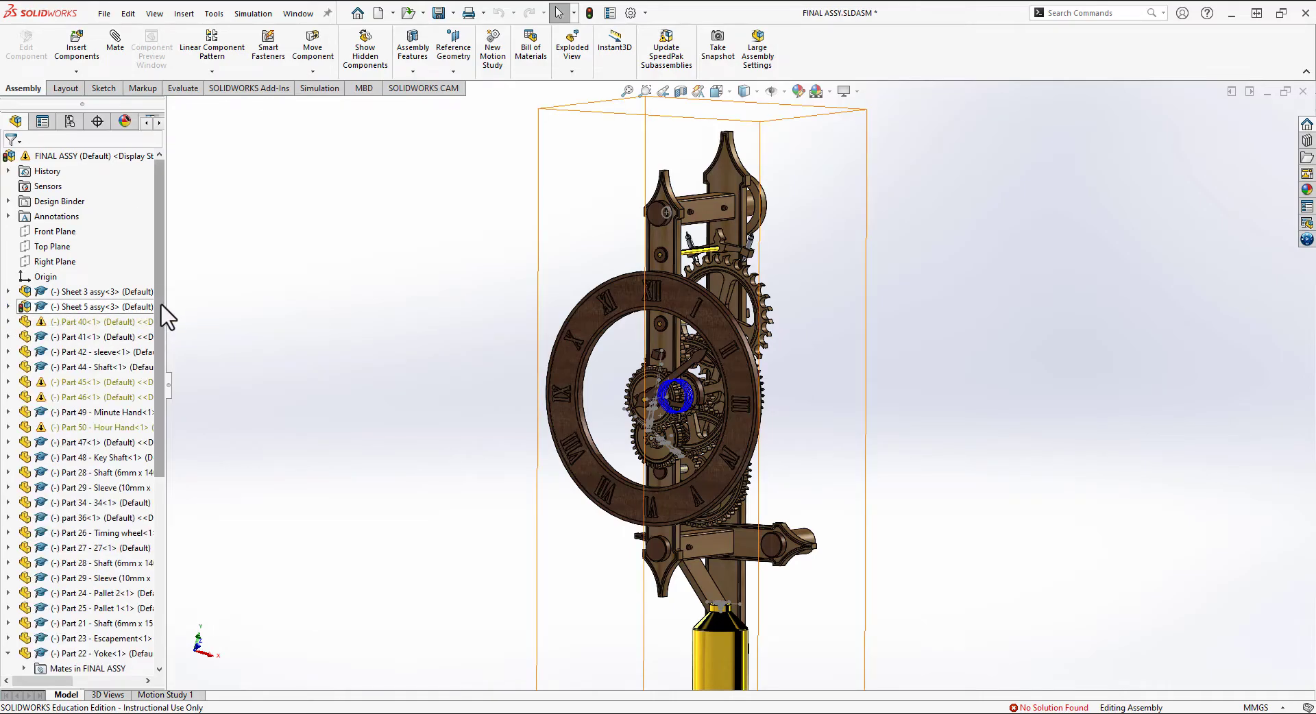
- Suppress the failing GearMate1 in the final assembly's mates
scroll(27, 617, down, 7)
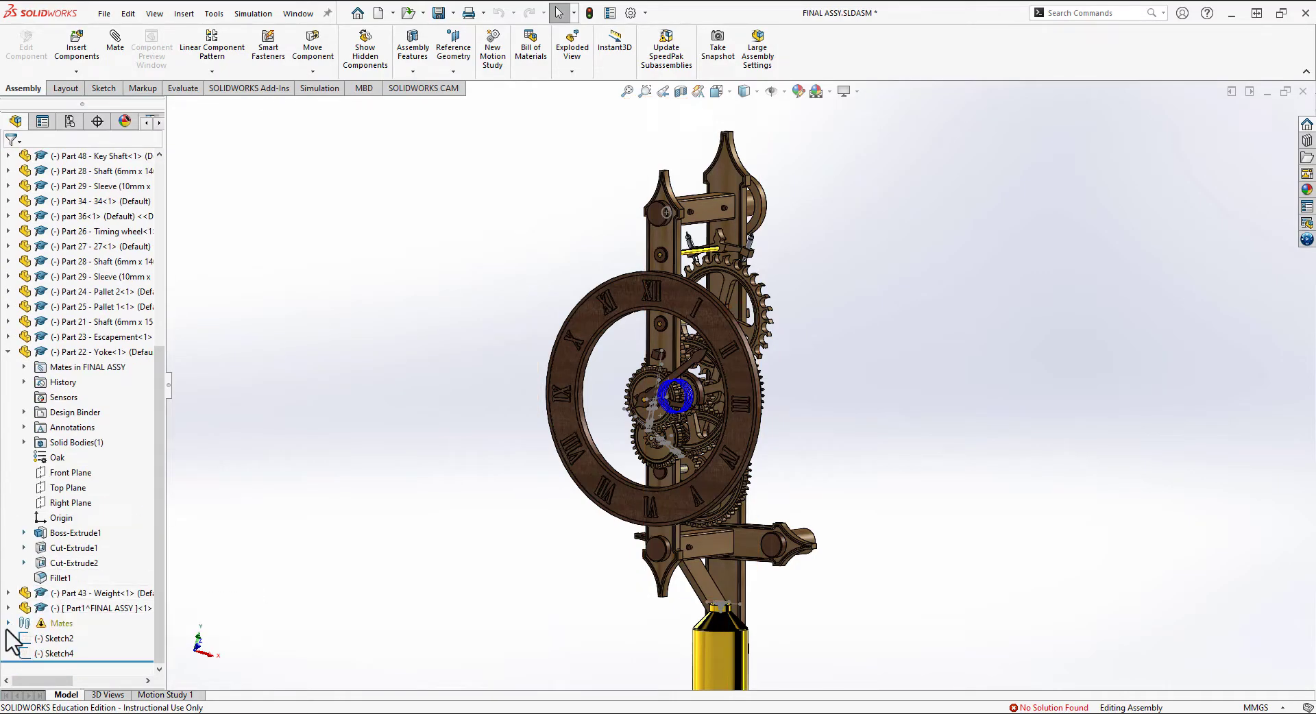
click(8, 623)
scroll(84, 541, down, 10)
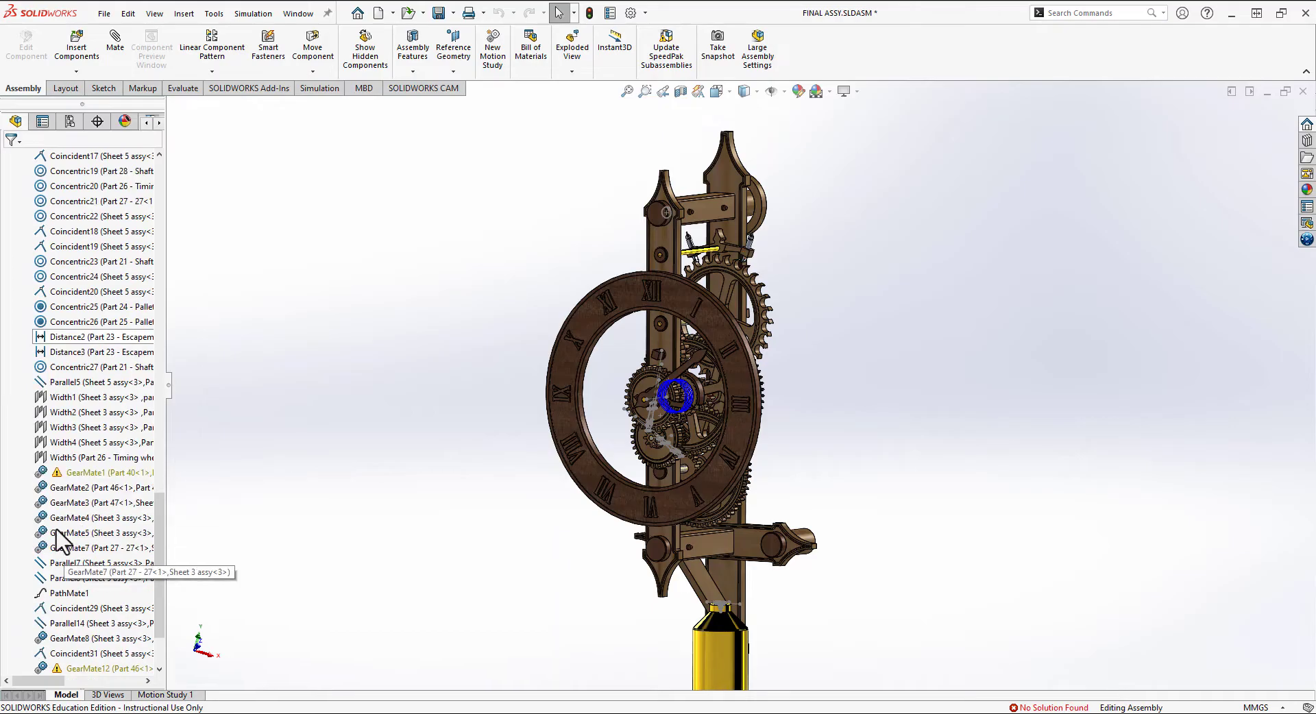
right_click(79, 473)
click(118, 353)
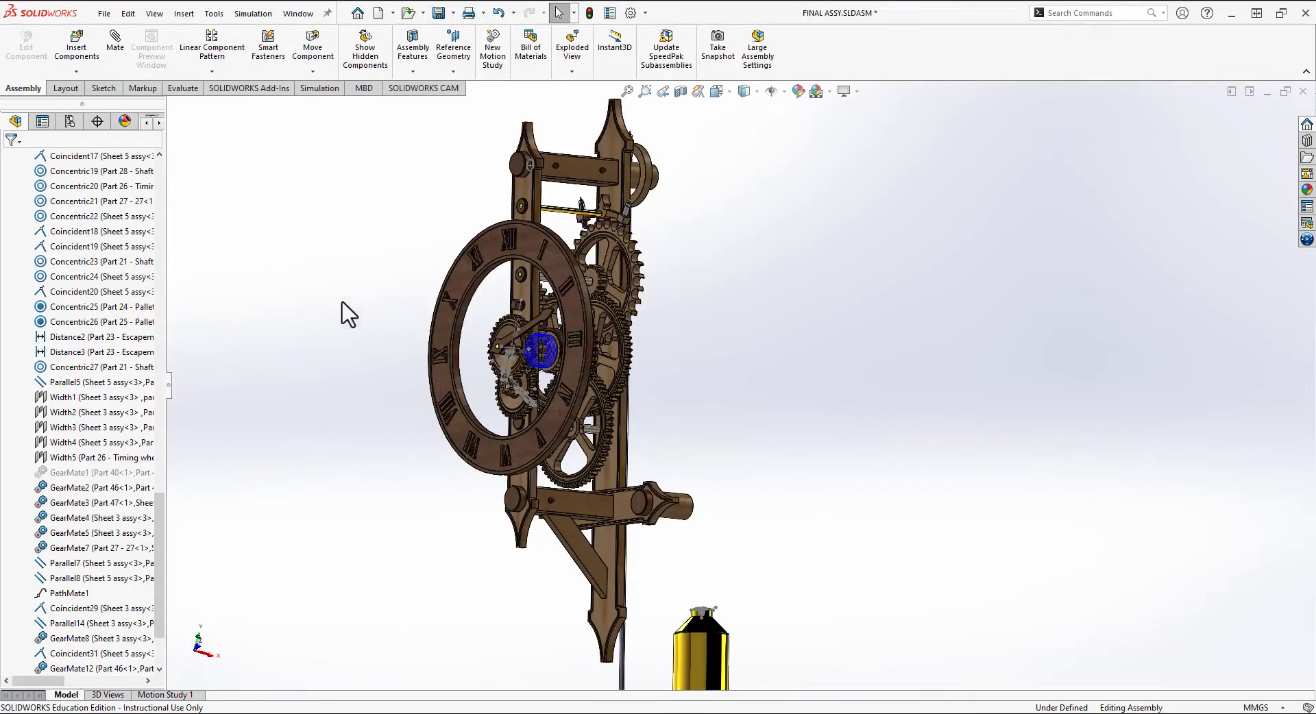
- Mate the origin of Sheet 5 assy coincident with the final assembly's origin, with its axes aligned
drag(159, 545, 170, 200)
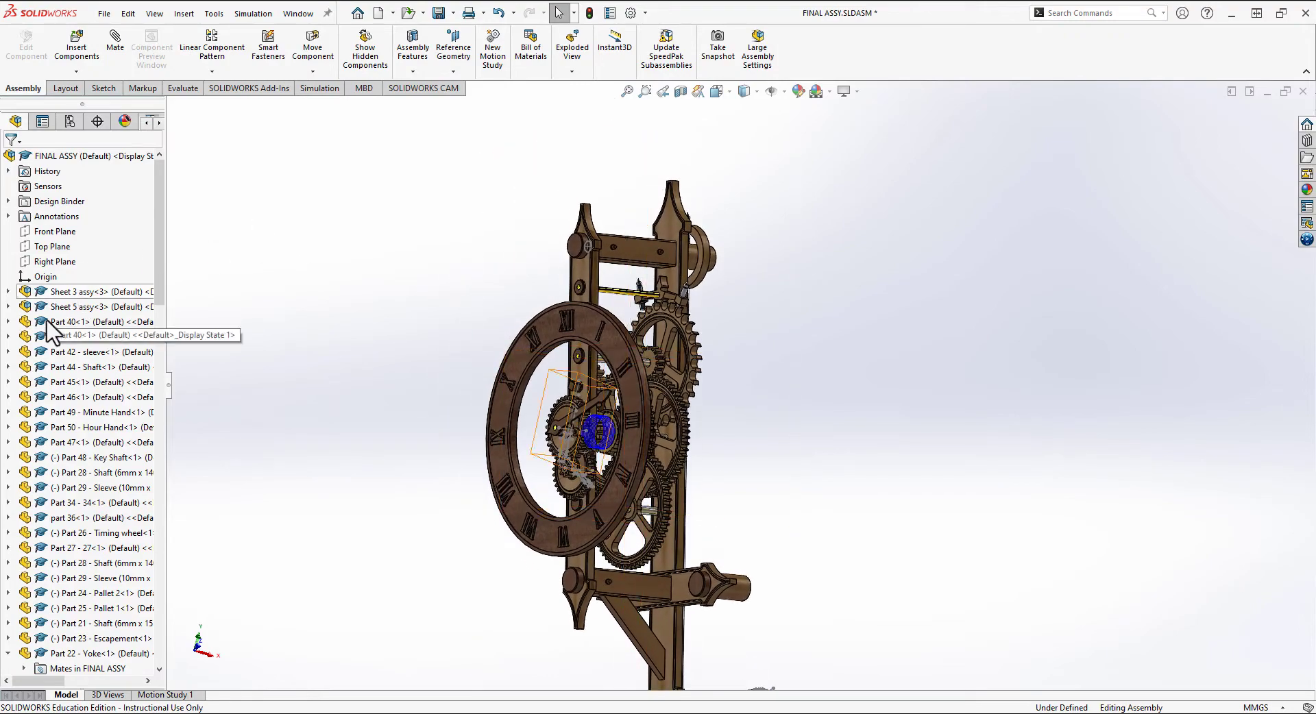
click(9, 307)
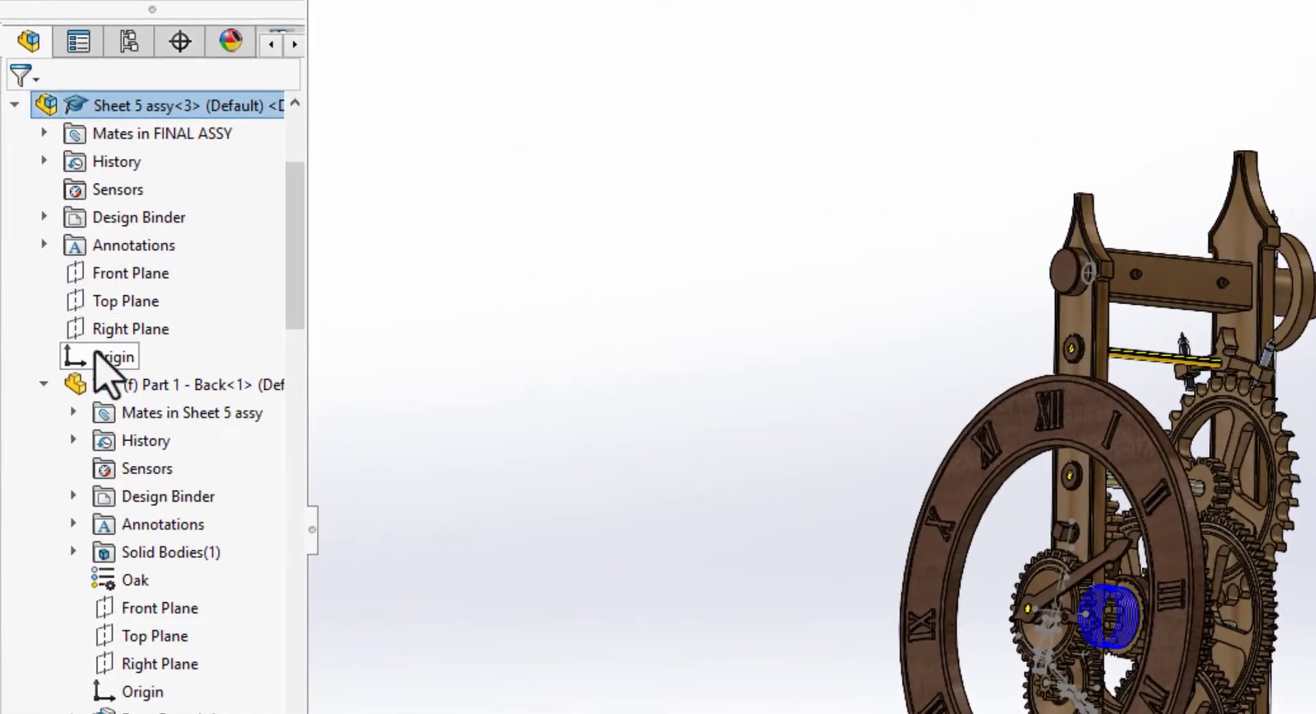
scroll(126, 274, up, 4)
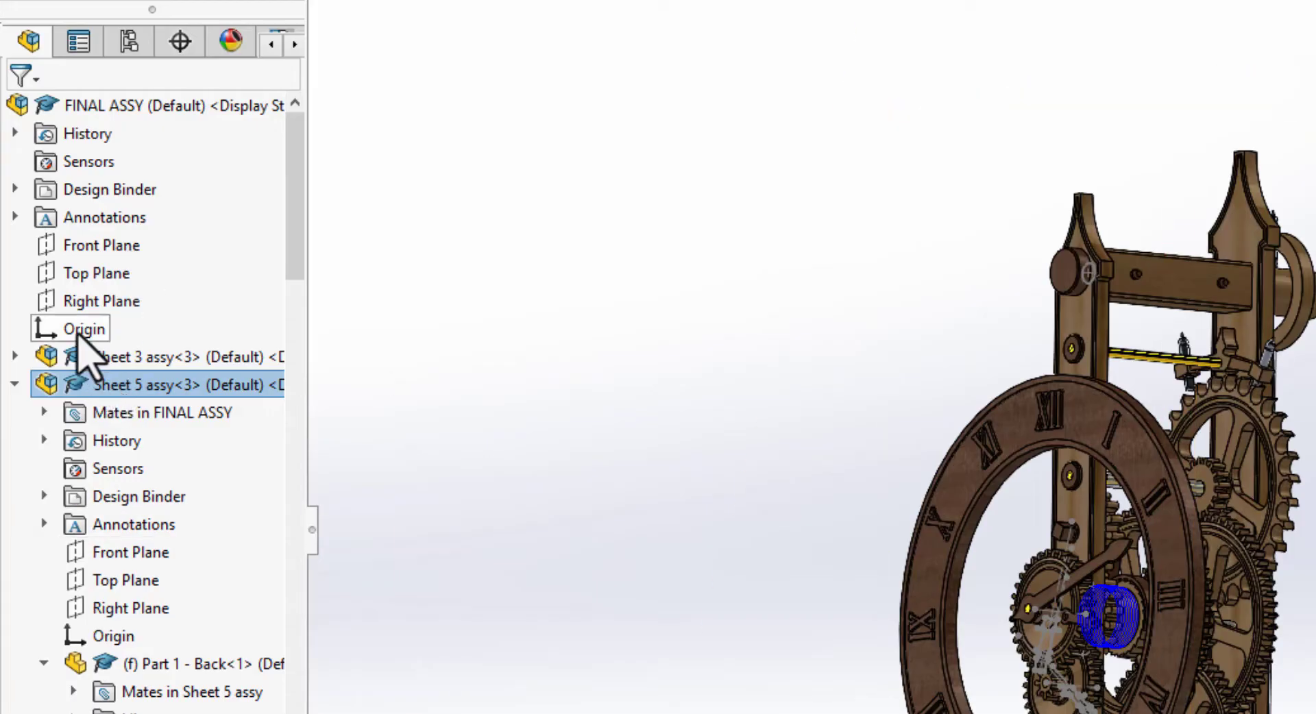
click(79, 330)
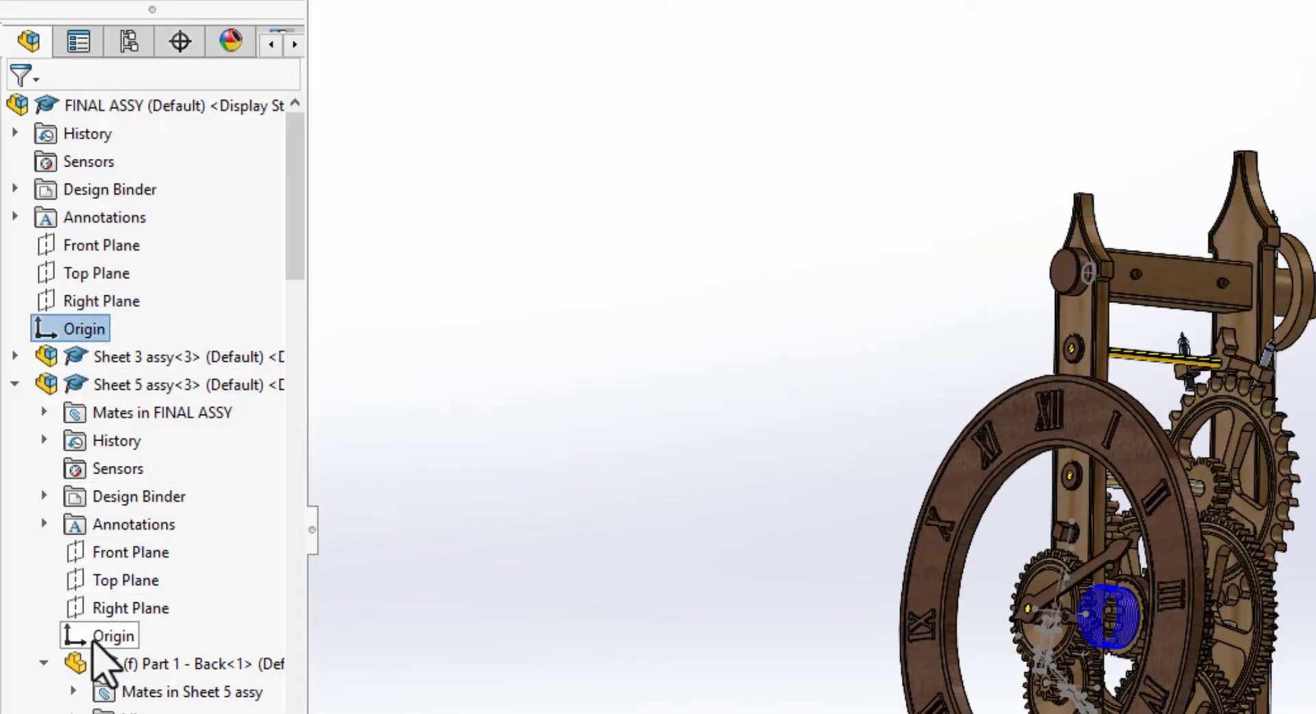
ctrl+click(96, 638)
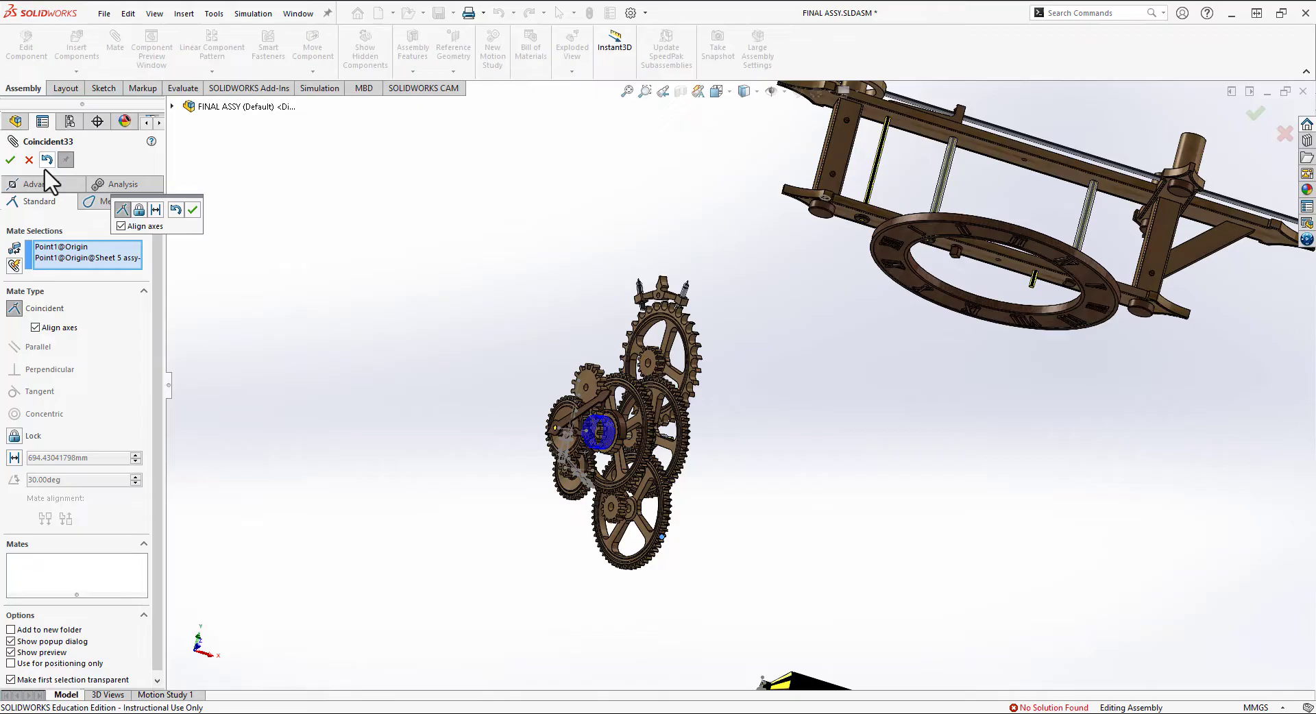
click(194, 210)
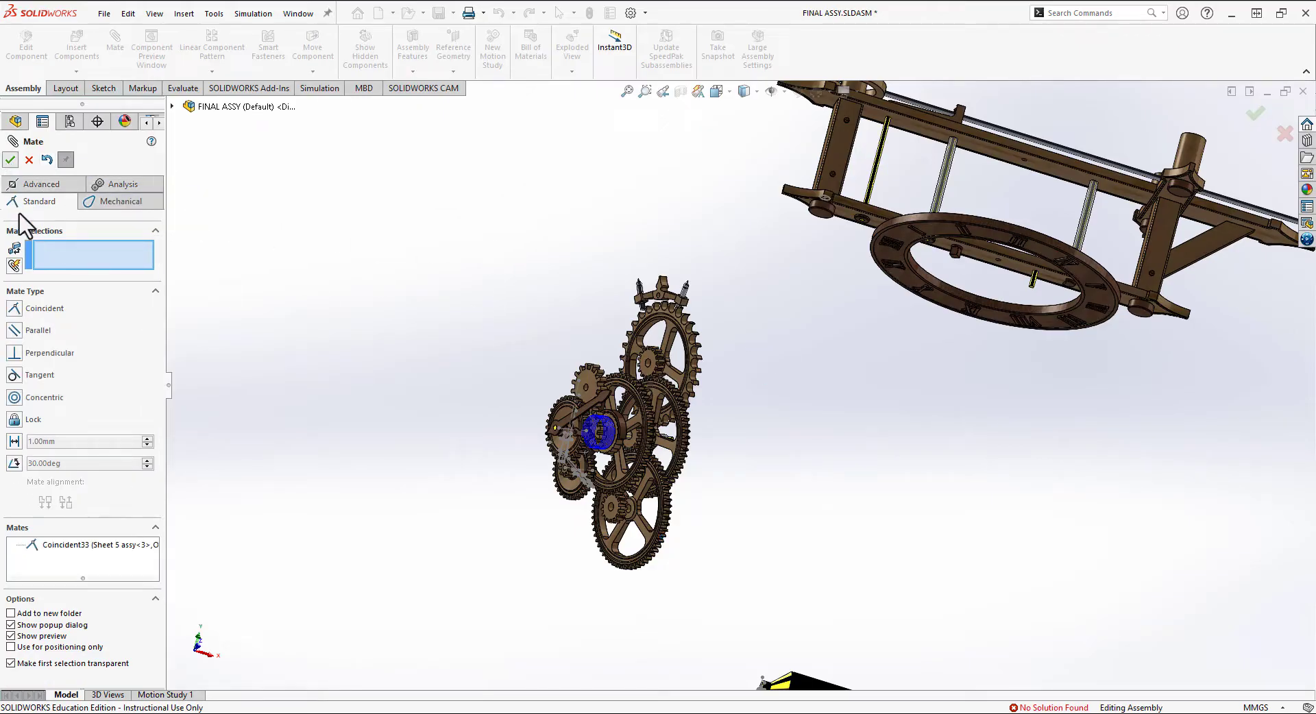
key(Escape)
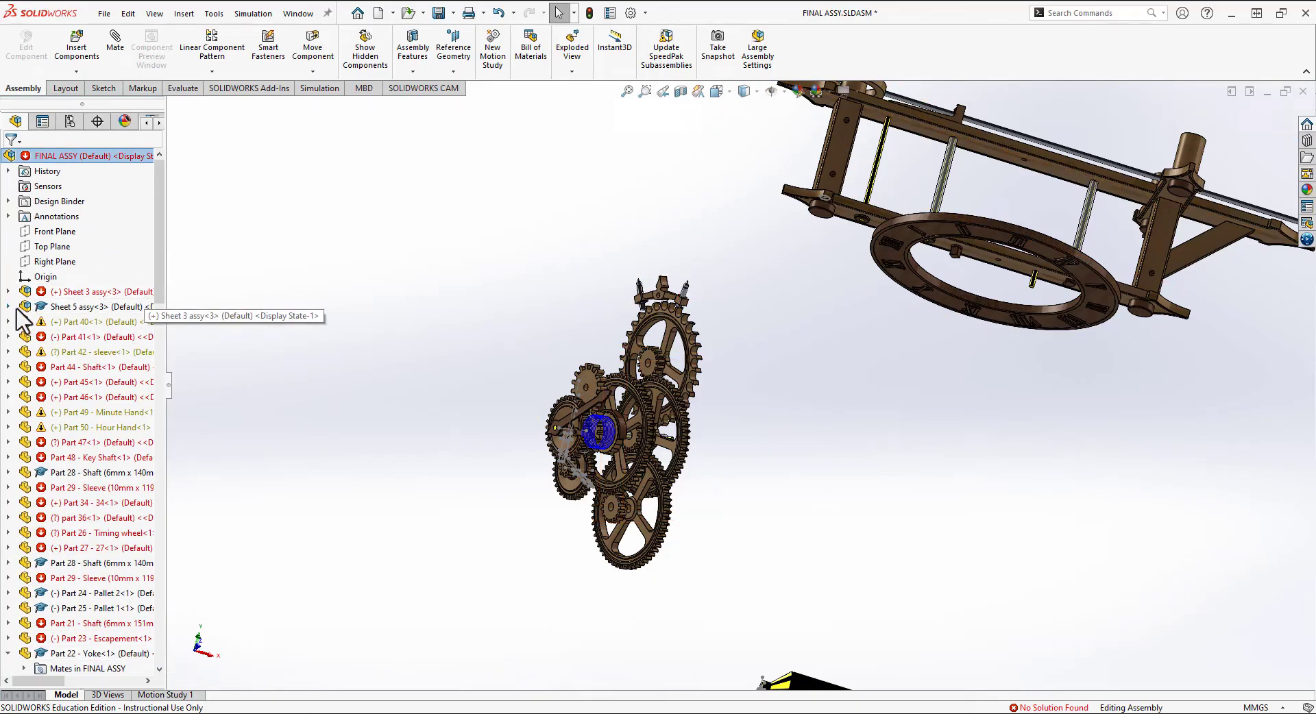
- Undo the origin mate applied to the Sheet 5 assy subassembly
click(9, 307)
click(39, 323)
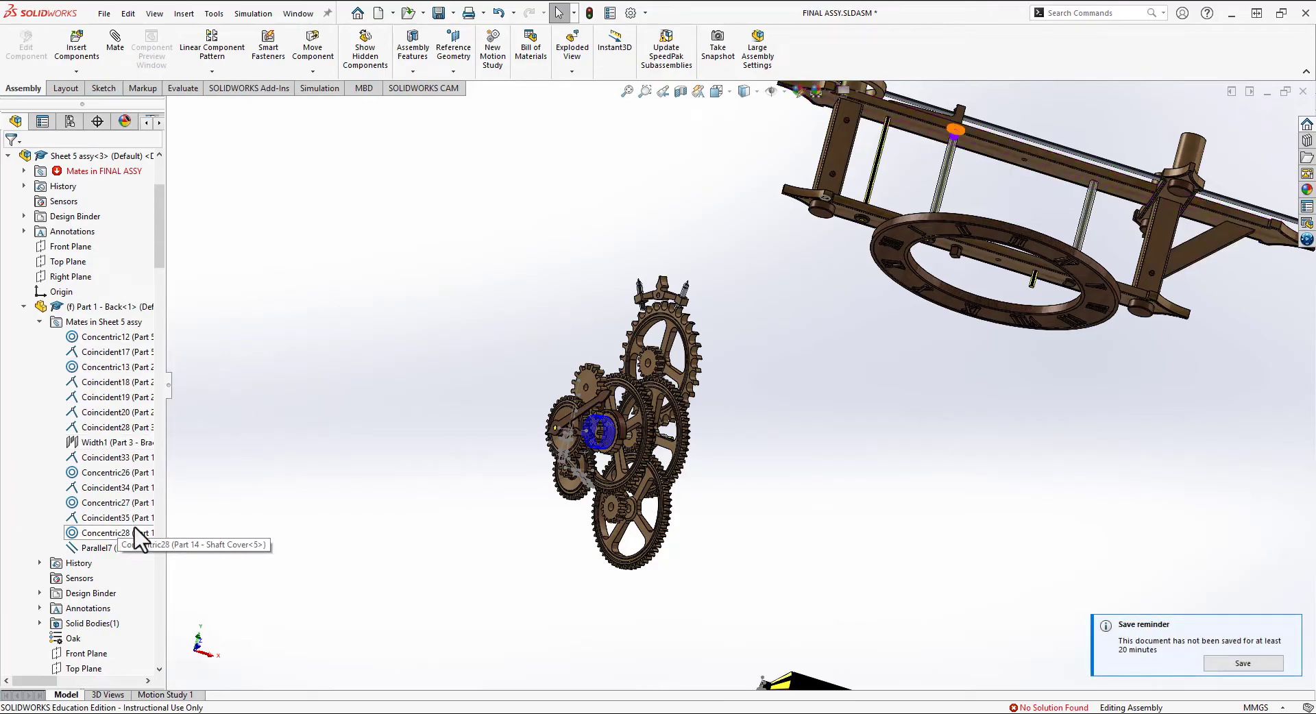
click(499, 15)
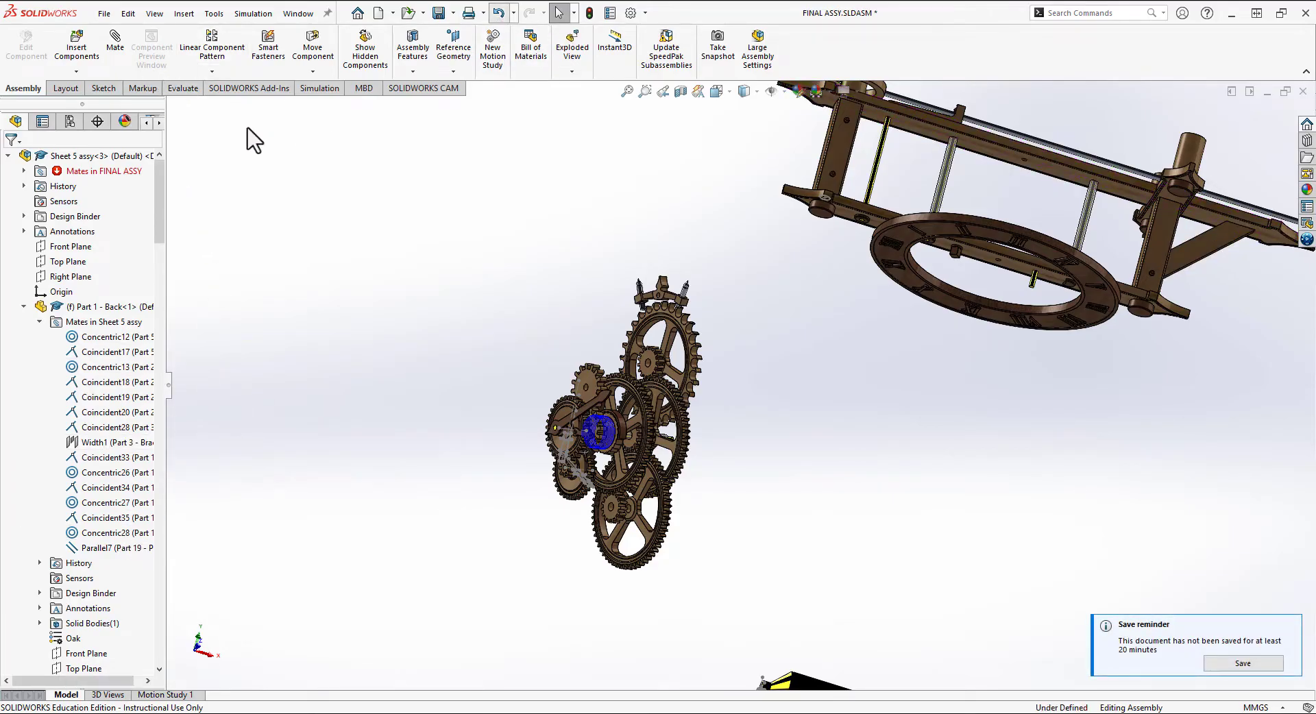
- Collapse the expanded Part 1 - Back, Sheet 5 assy and Part 22 - Yoke entries in the assembly tree
click(23, 306)
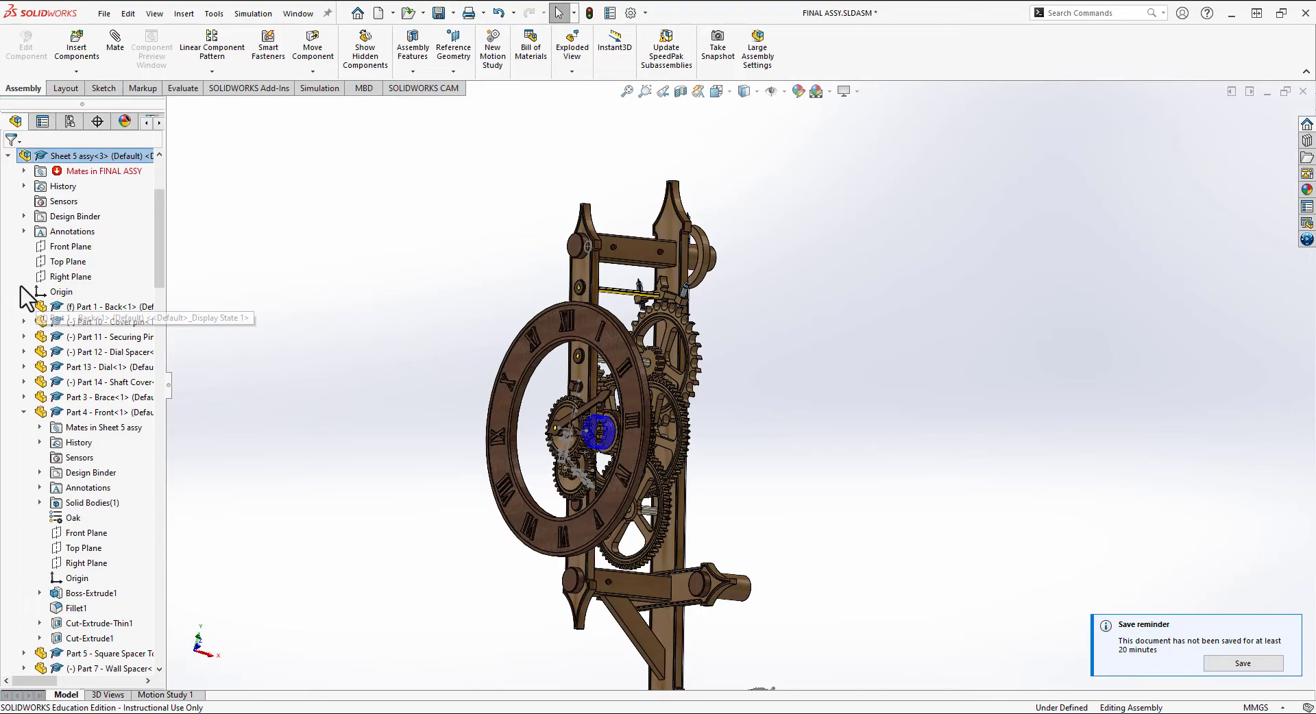
click(8, 156)
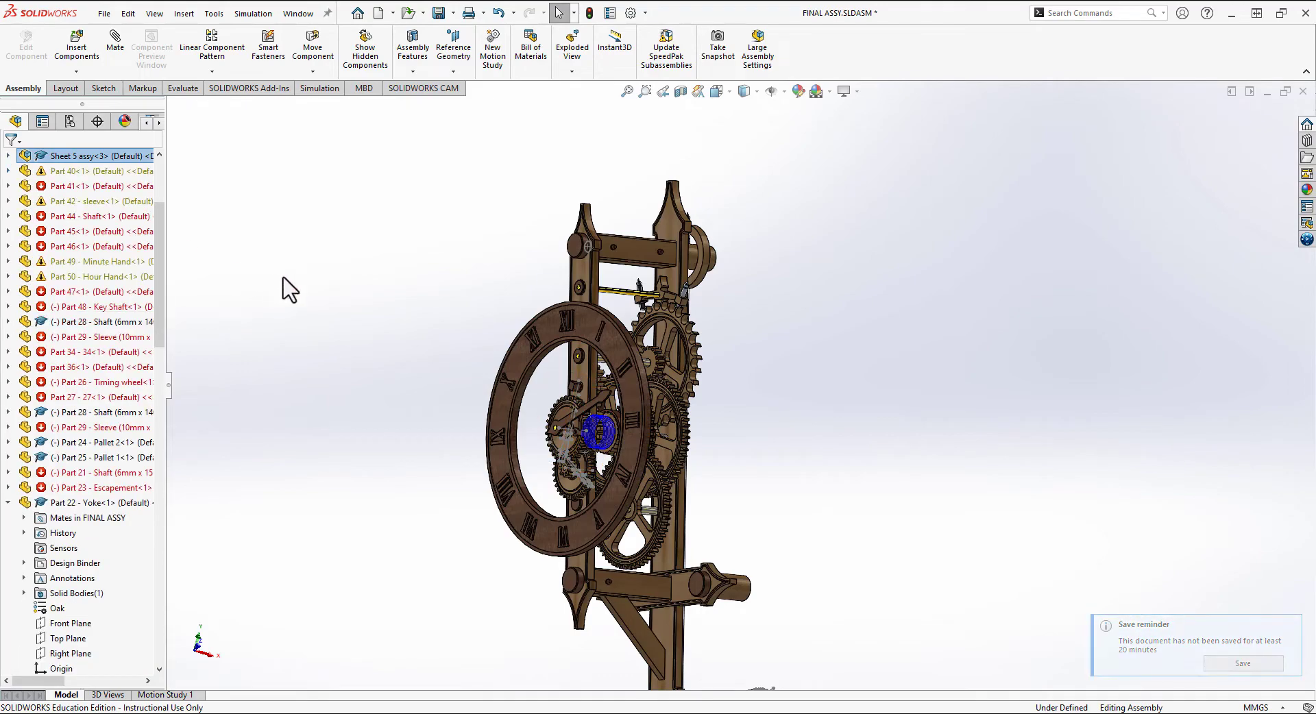
scroll(514, 377, down, 3)
scroll(515, 384, down, 5)
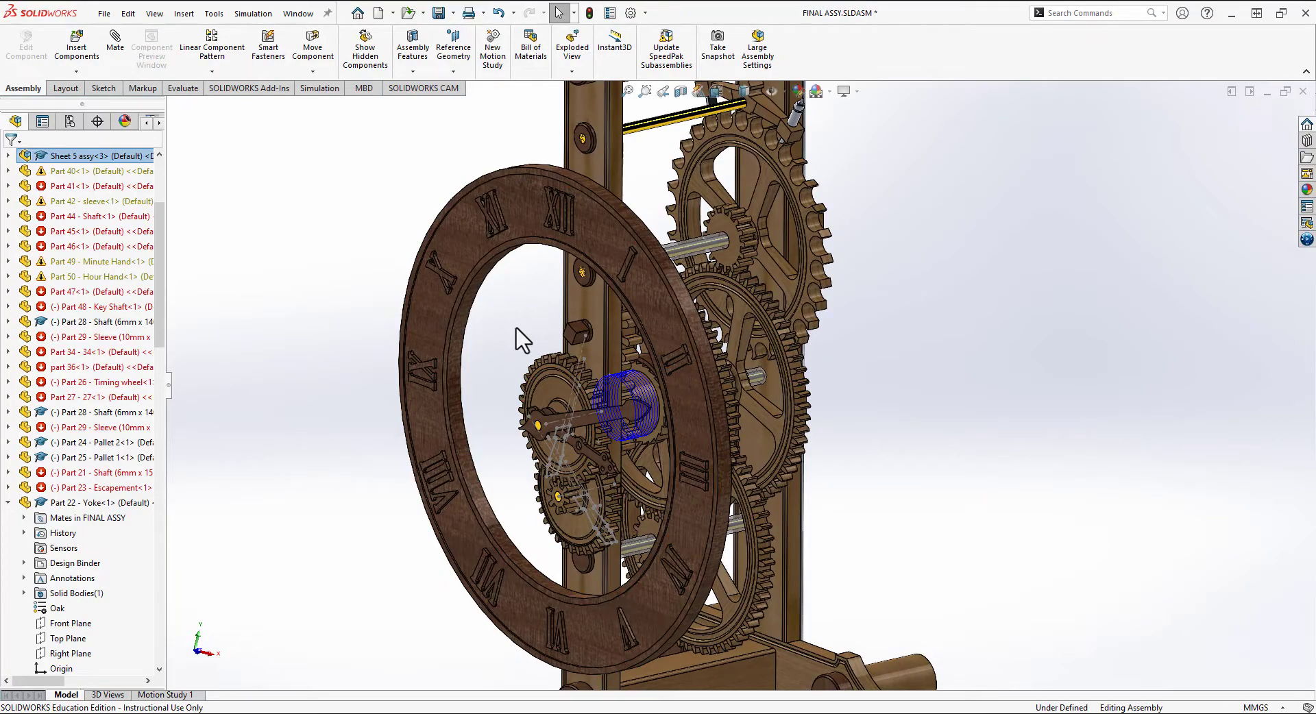
click(8, 502)
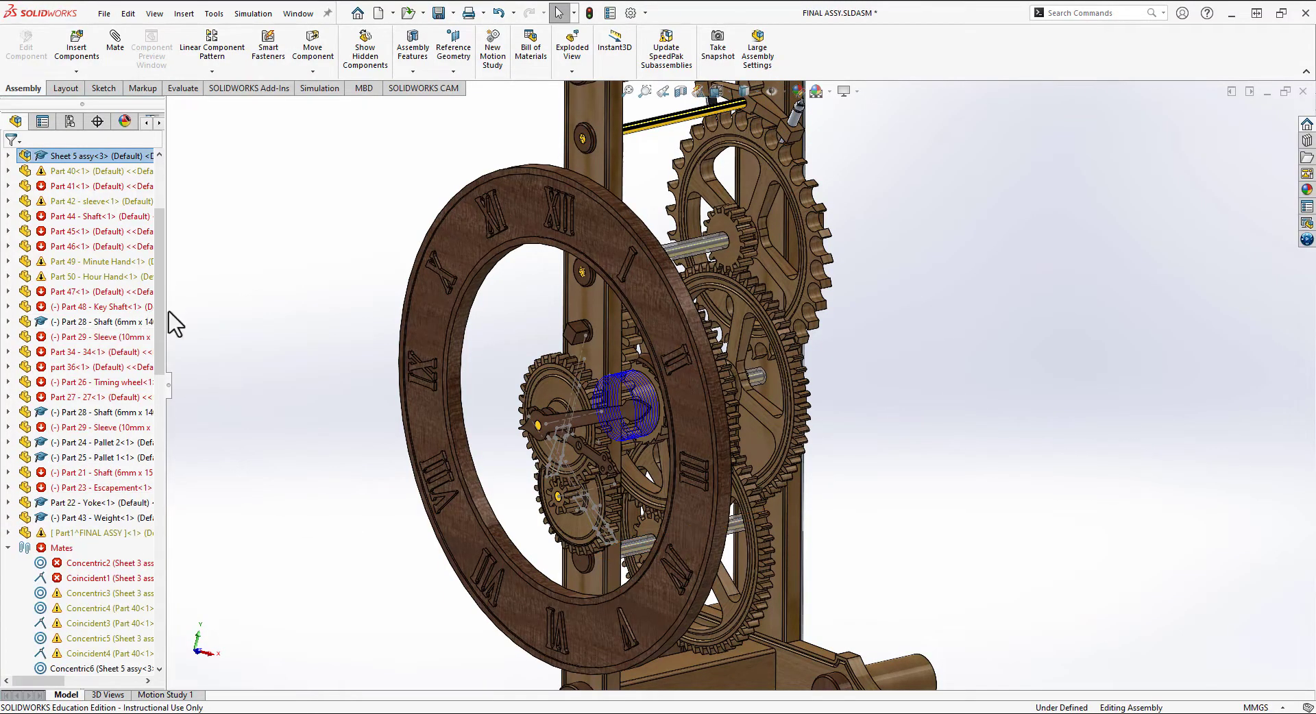
drag(164, 314, 163, 265)
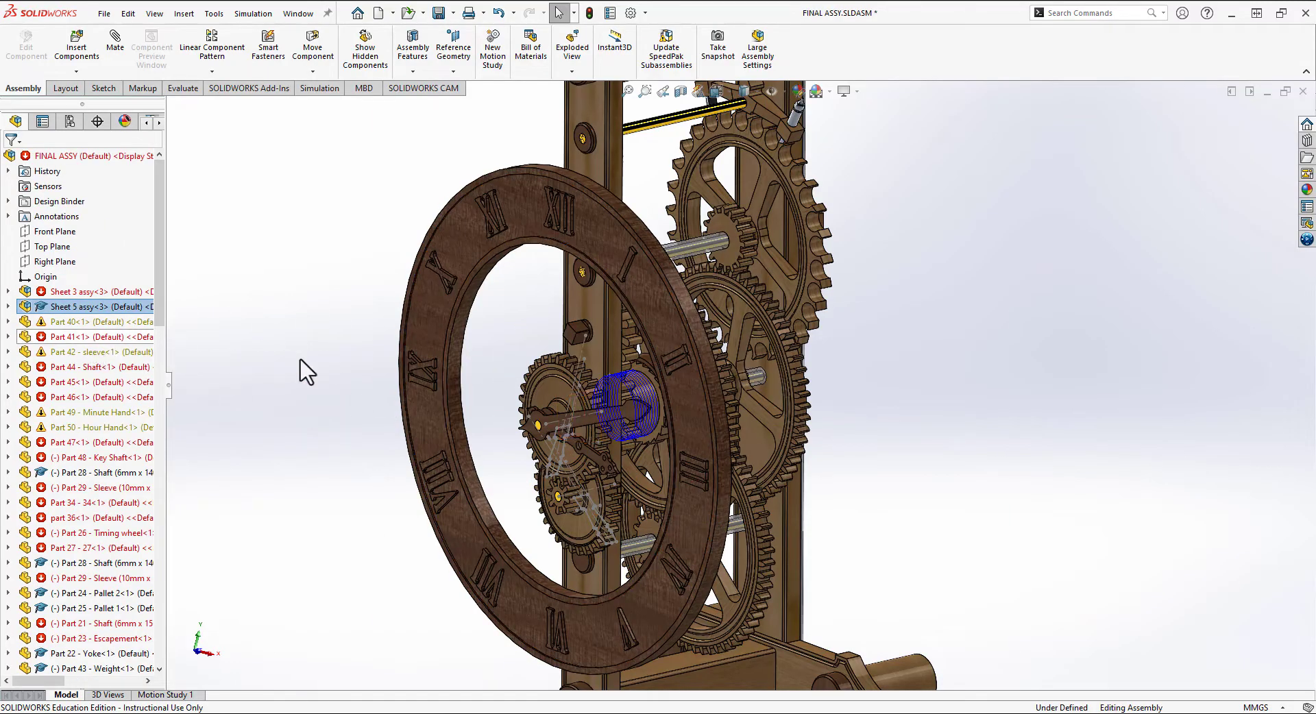
- Hide the Roman-numeral clock dial to expose the hands and gears behind it
key(Left)
key(Left)
key(Left)
key(Left)
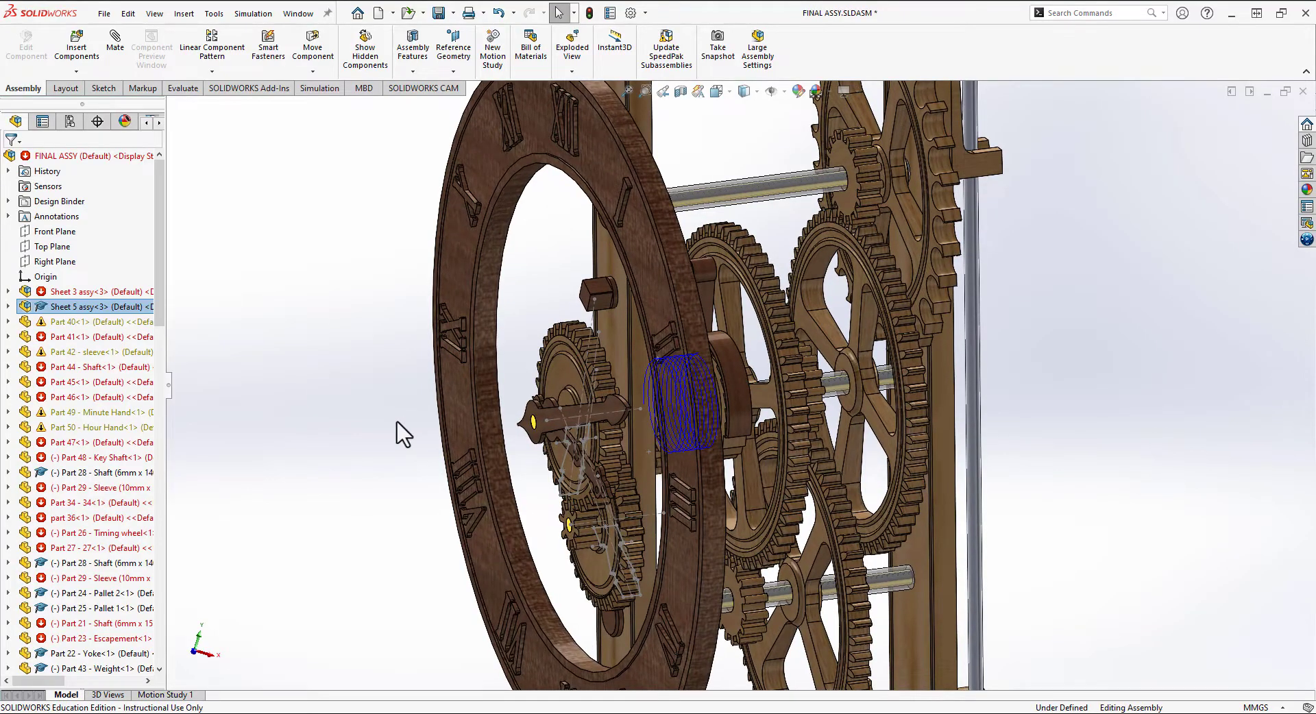
key(Tab)
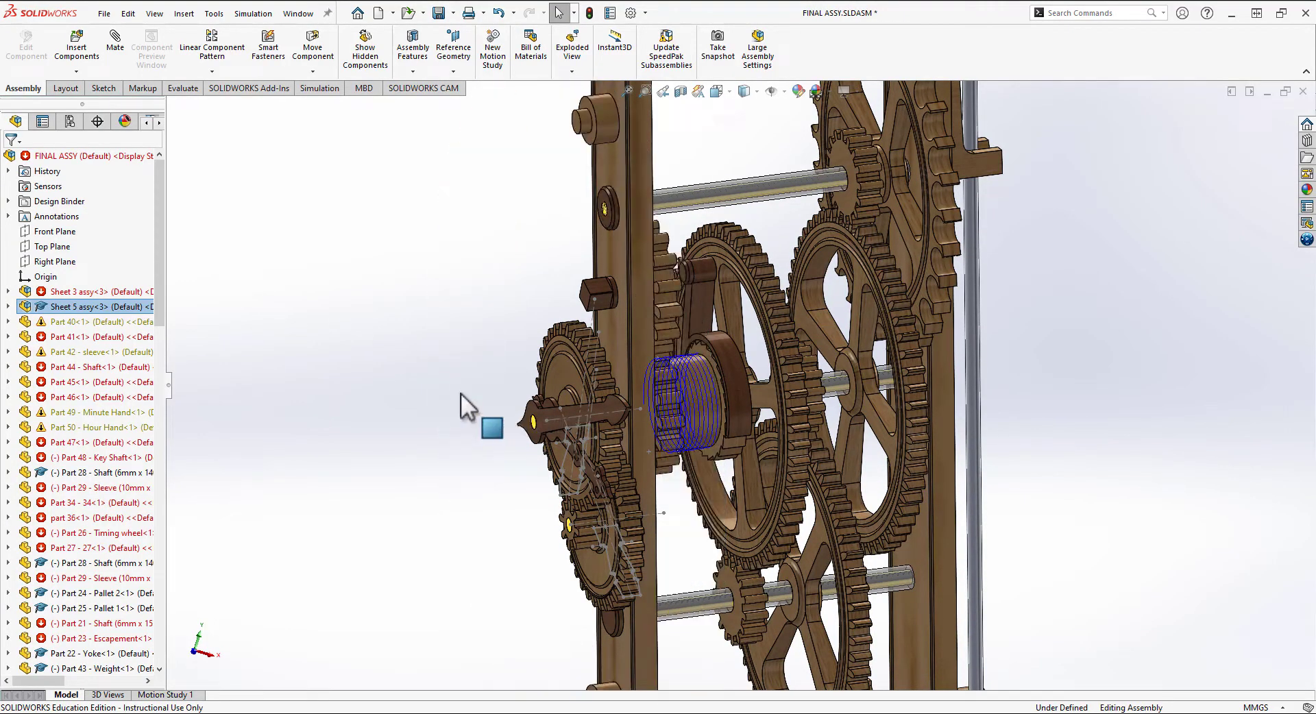
- Form a new subassembly from Part 50 - Hour Hand, Part 42 - sleeve and the large Part 40 gear behind them
key(Left)
key(Left)
key(Left)
scroll(463, 388, down, 4)
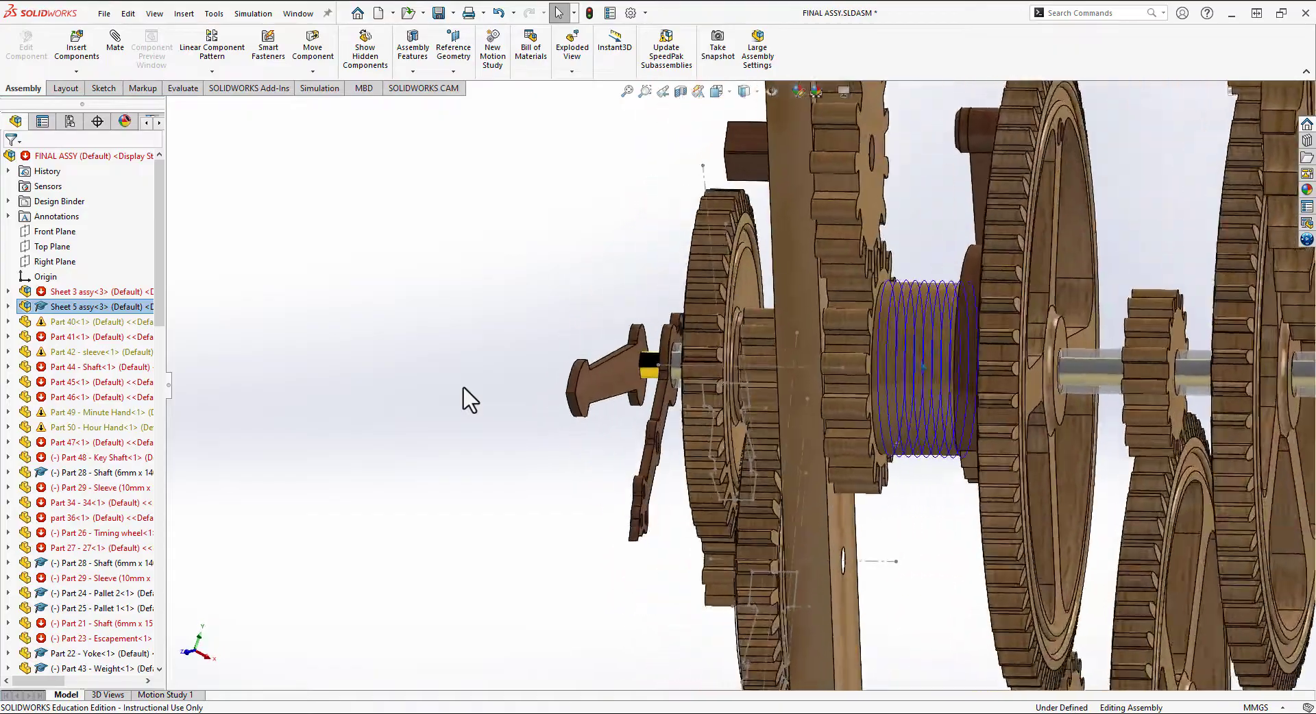
key(Left)
key(Left)
key(Left)
key(Left)
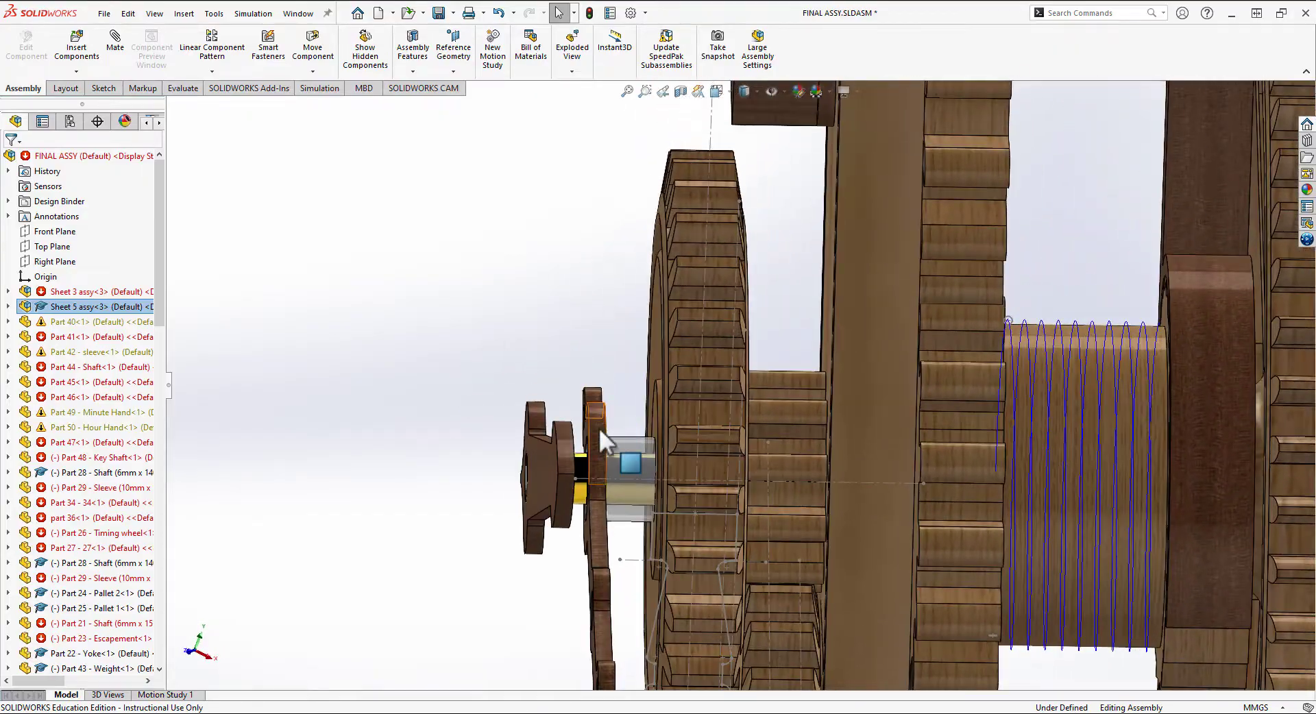
click(599, 428)
key(Left)
key(Left)
key(Left)
key(Left)
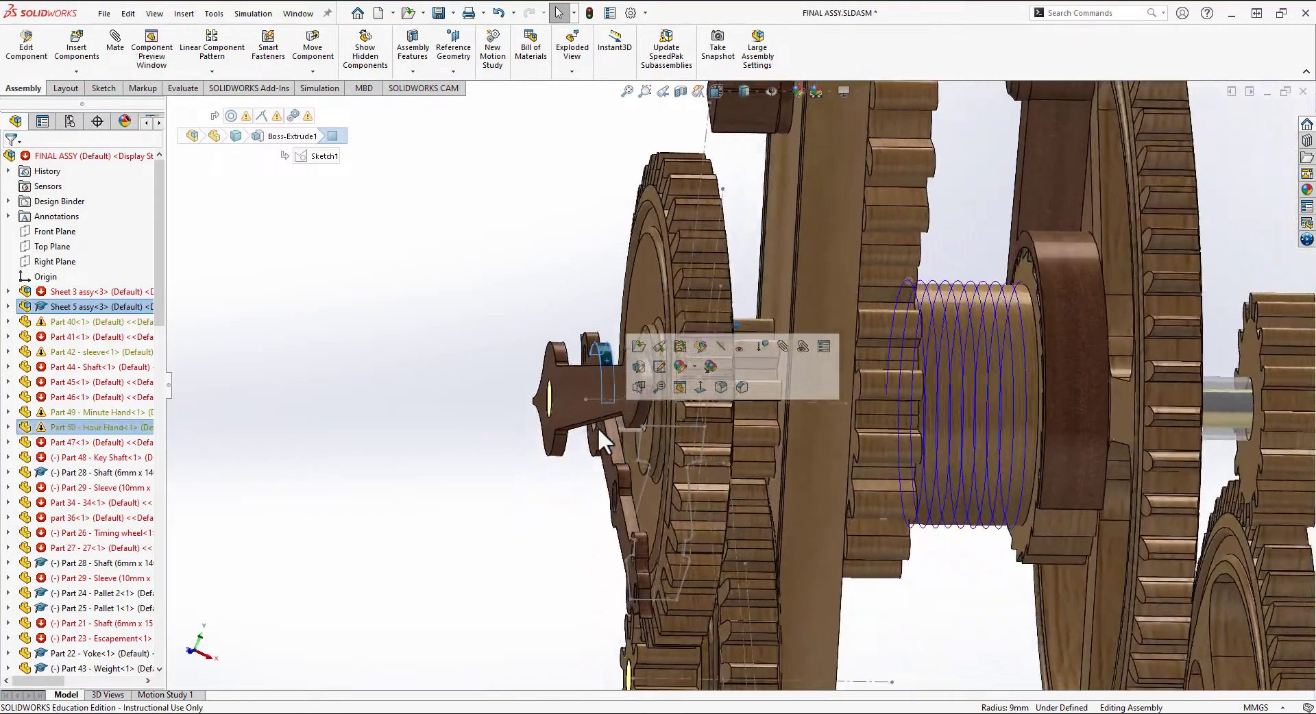
key(Left)
key(Left)
key(Left)
key(Left)
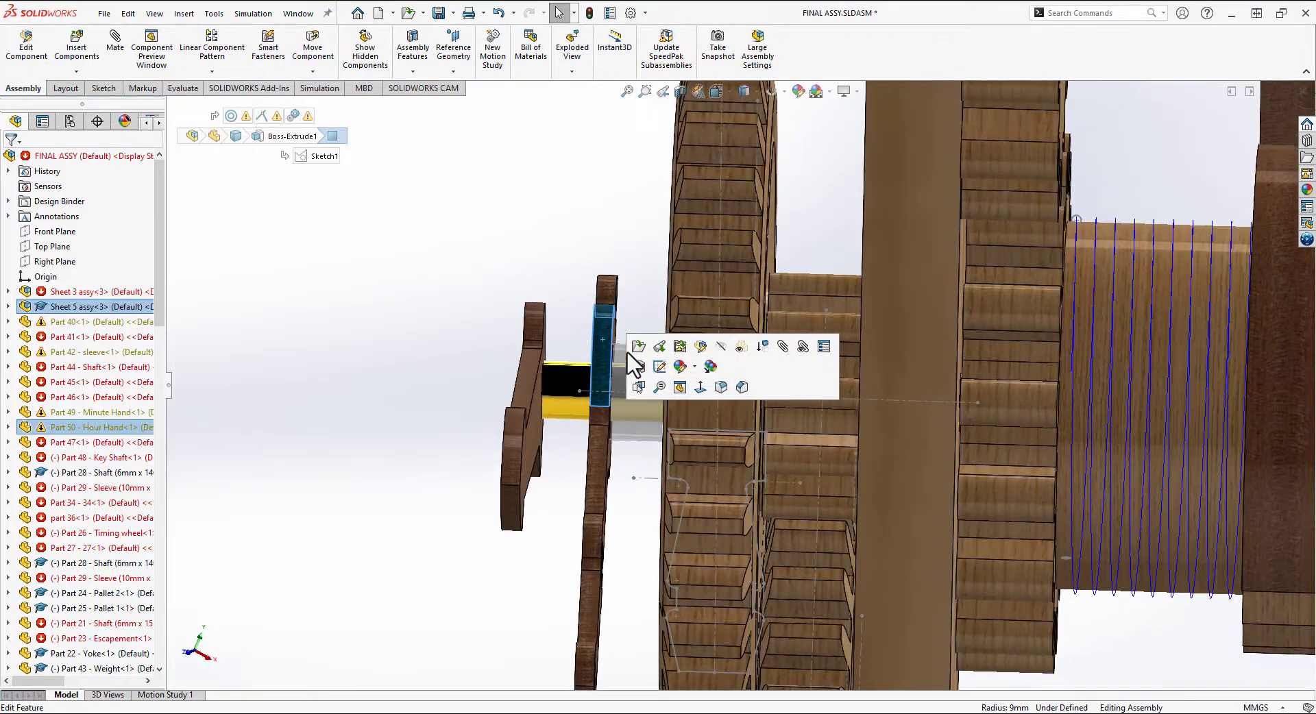
ctrl+click(614, 356)
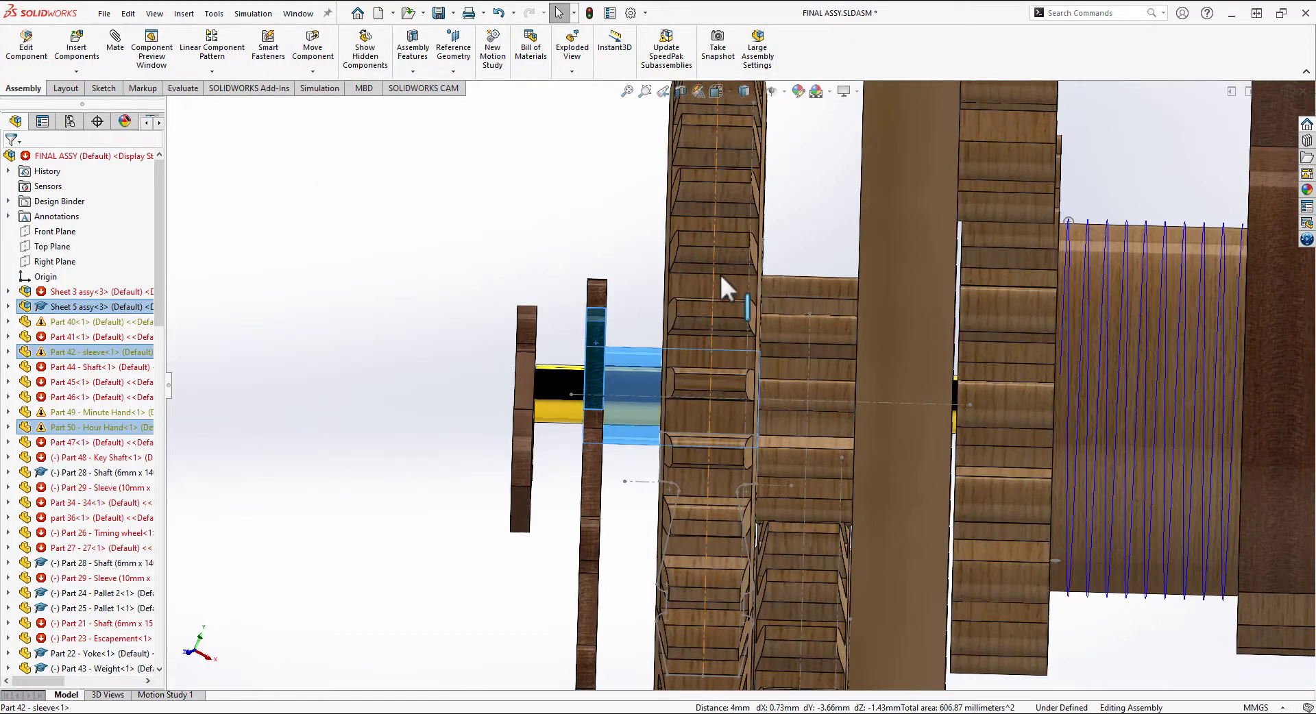
ctrl+click(680, 277)
key(Right)
key(Right)
key(Right)
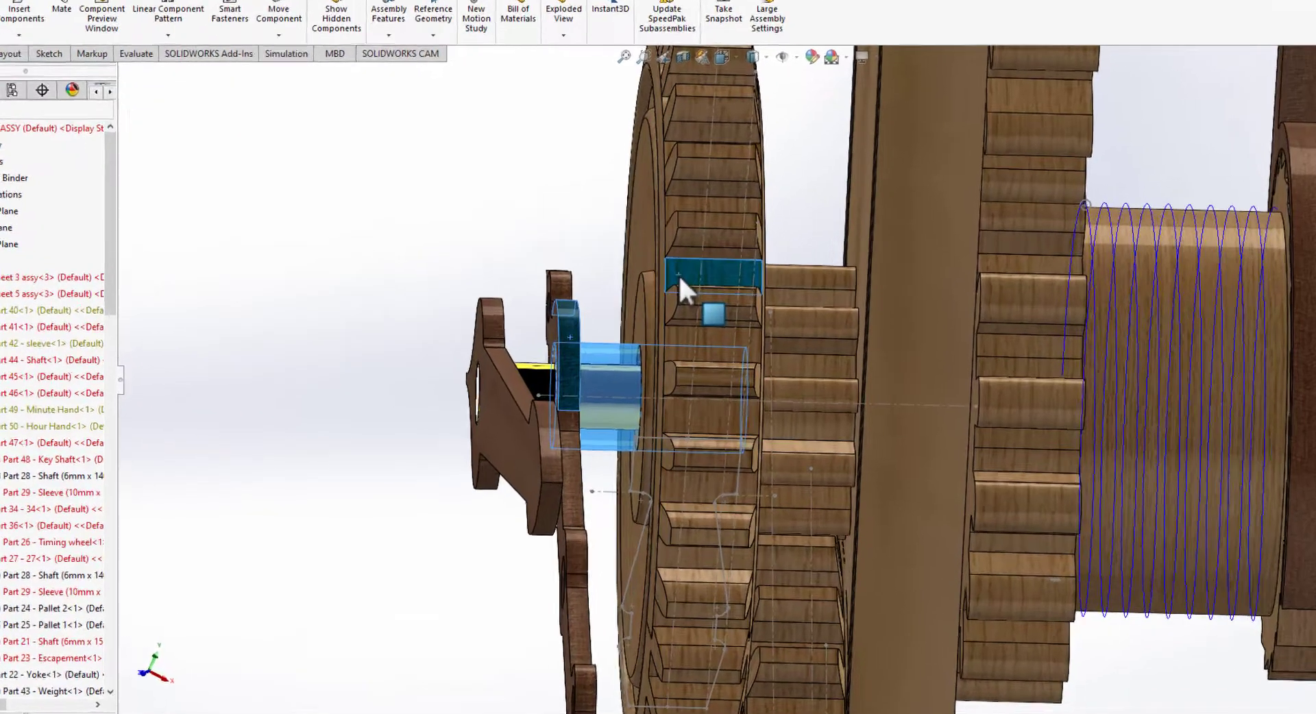
right_click(676, 285)
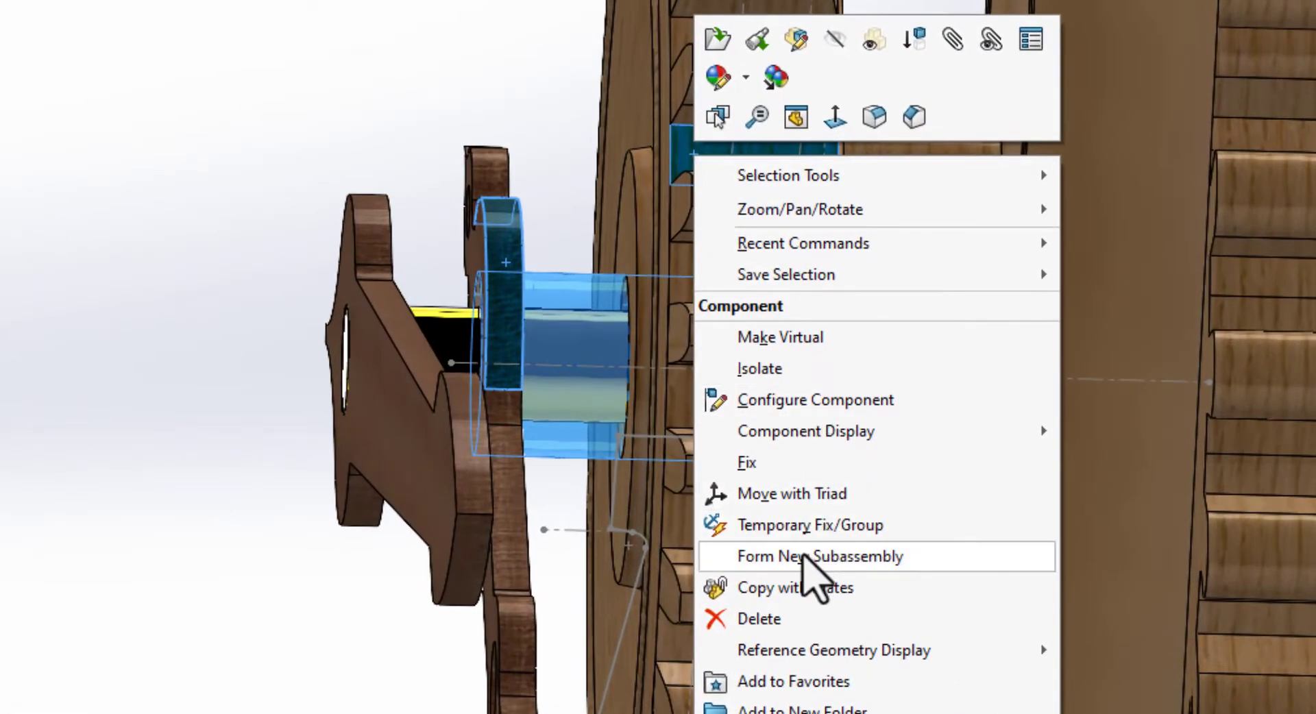
click(812, 559)
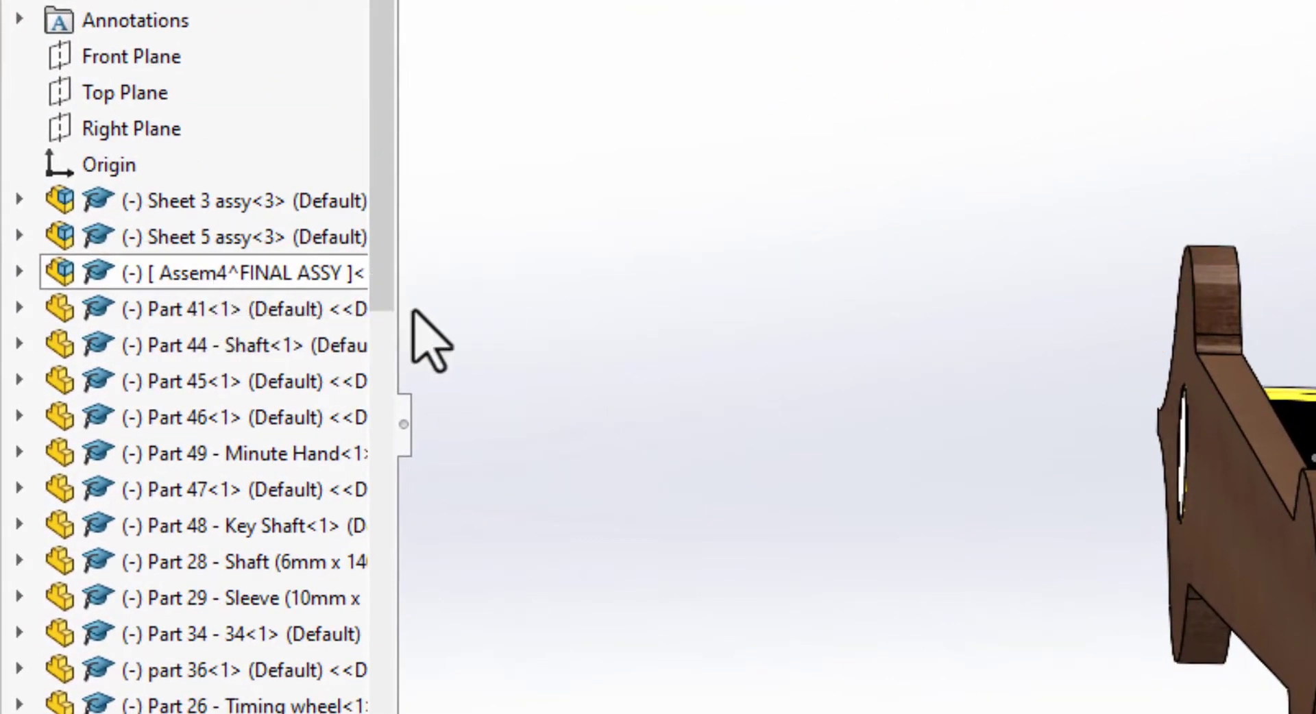
- Rename the new virtual subassembly Assem4 as Hour Hand Assy
drag(411, 305, 775, 320)
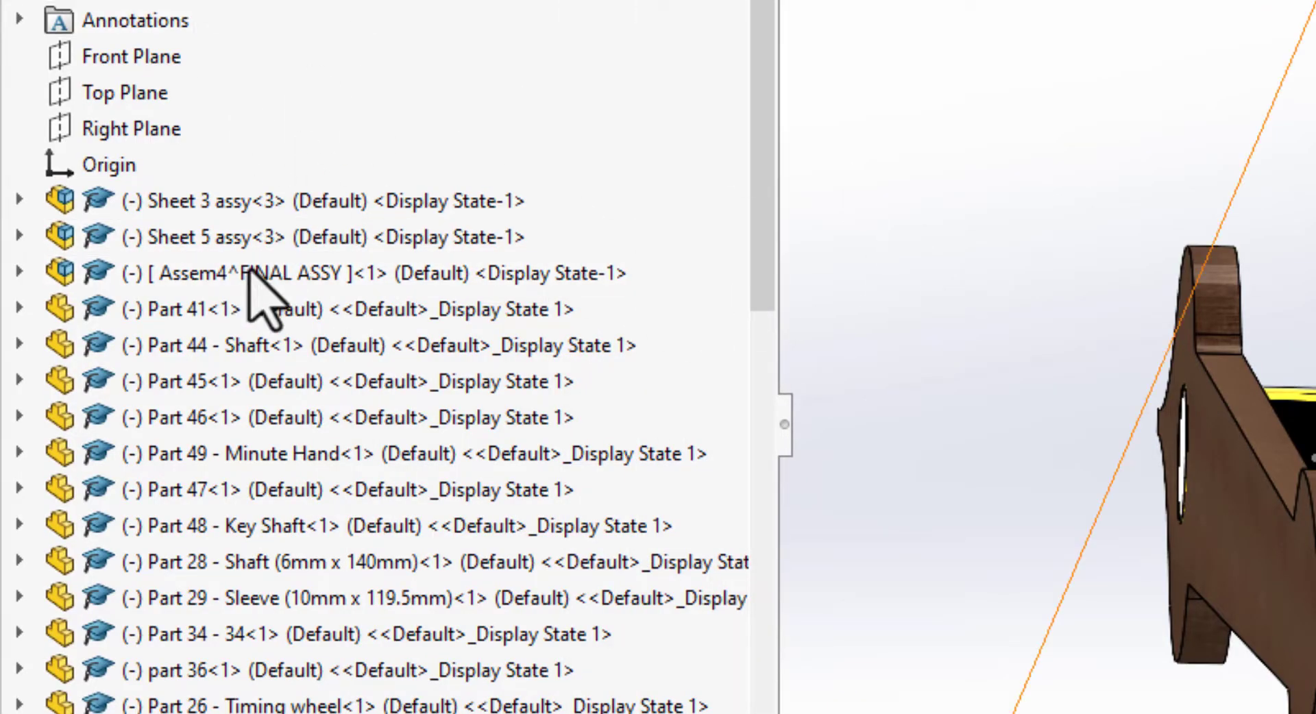
right_click(212, 271)
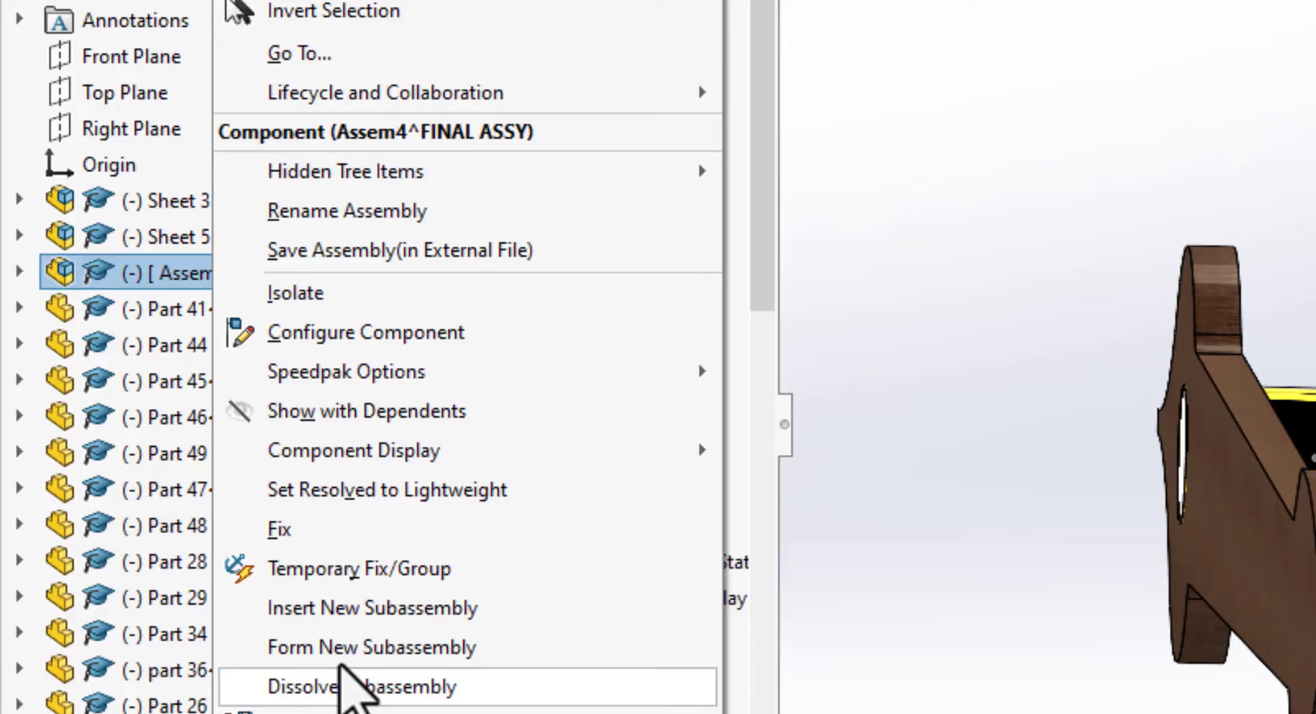
click(322, 211)
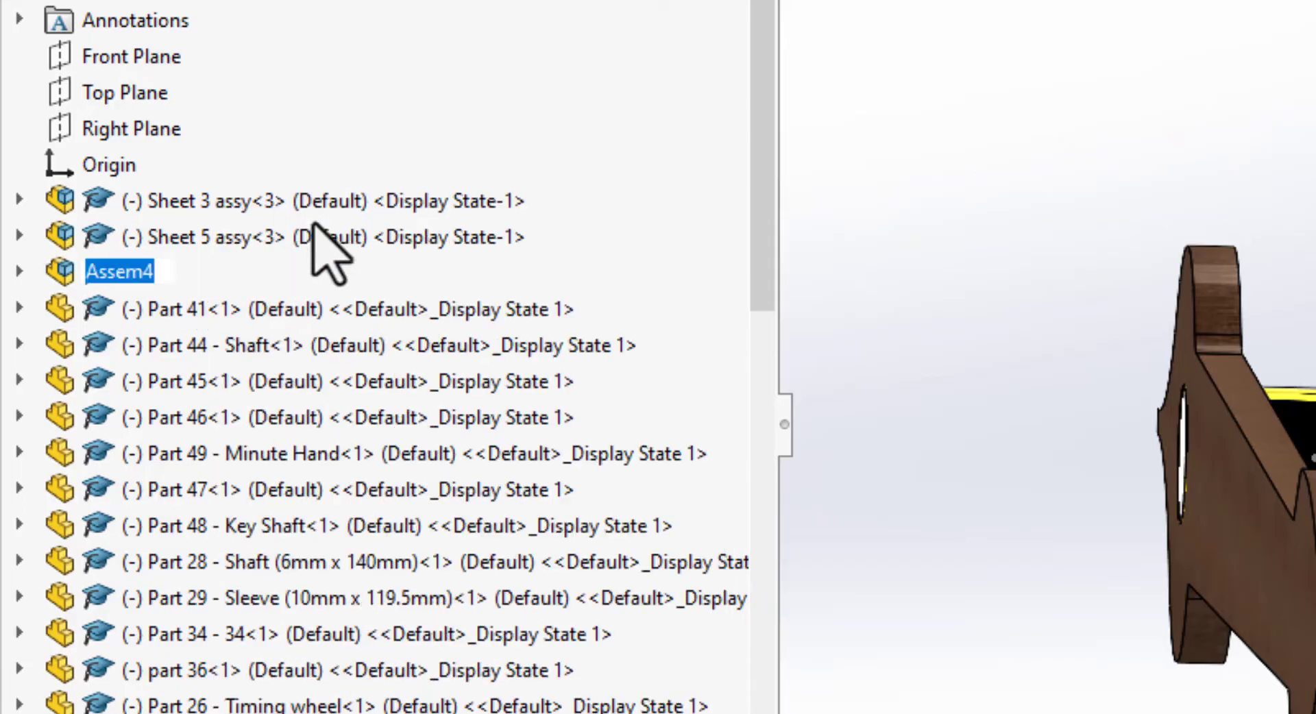
key(BackSpace)
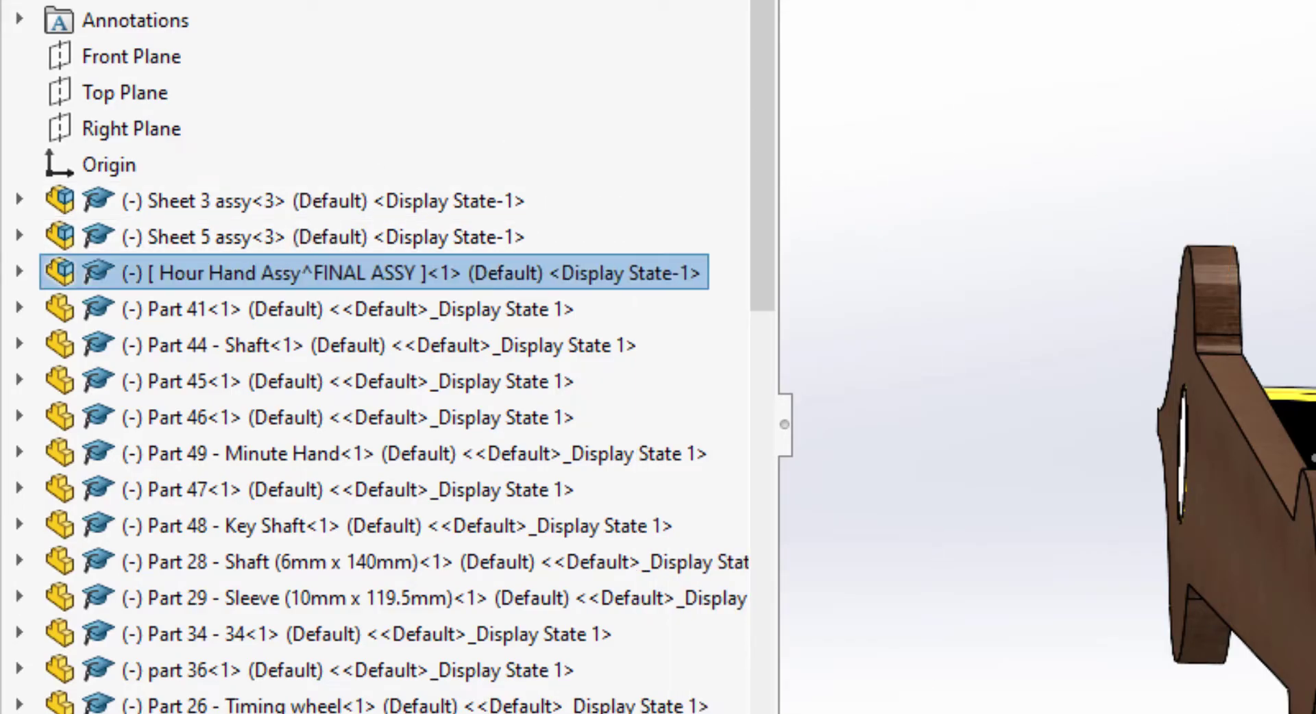
- Save only the Hour Hand Assy subassembly to an external file, keeping the proposed name and path
mouse_move(250, 277)
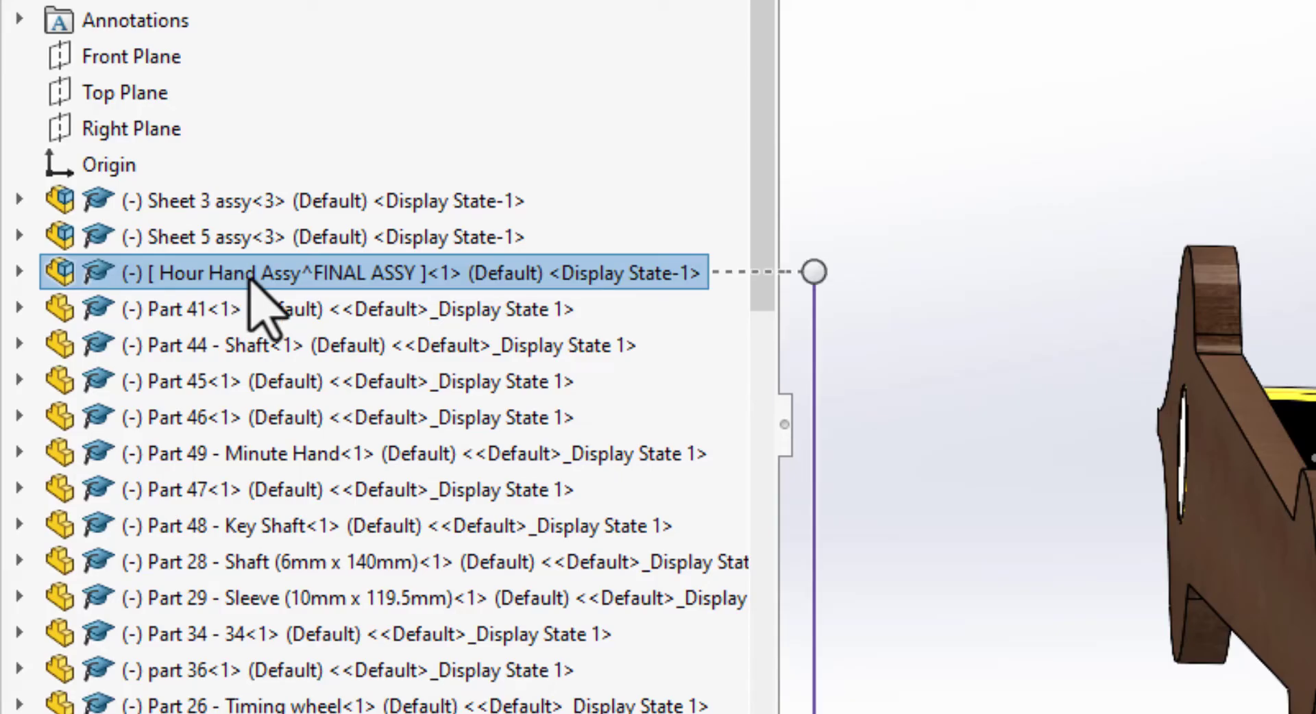
right_click(250, 278)
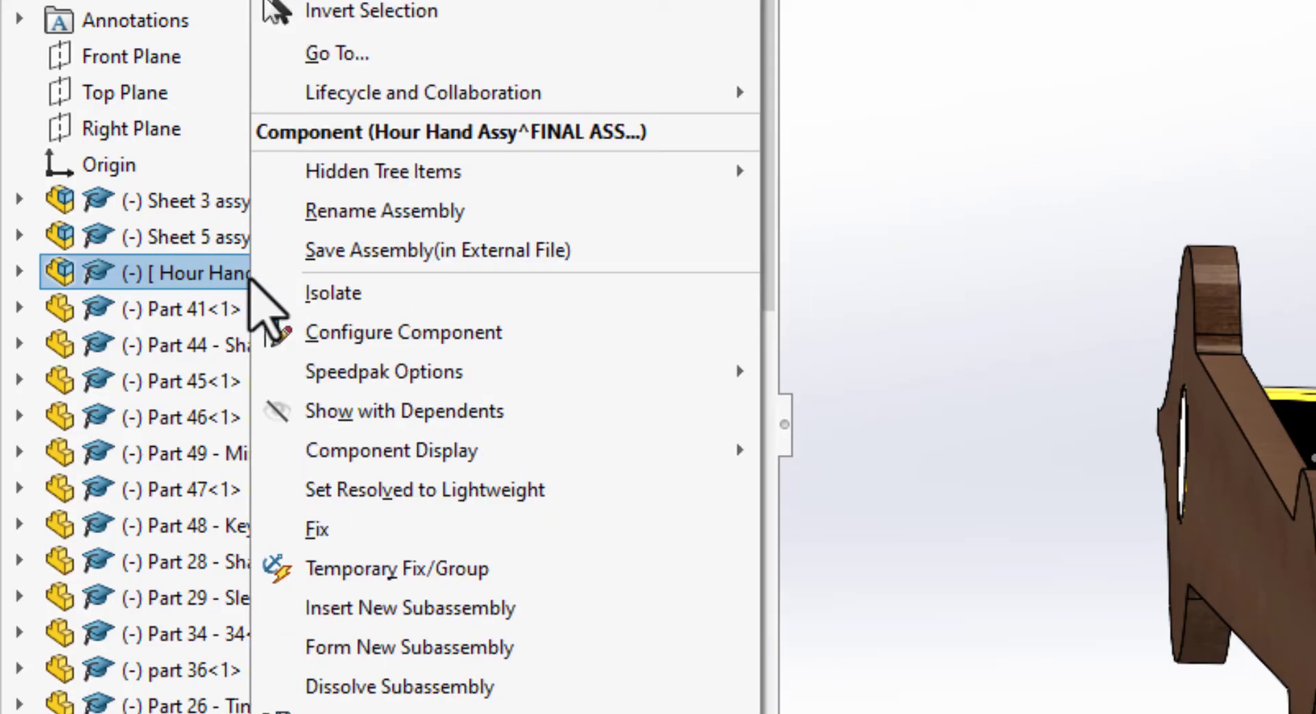
click(617, 258)
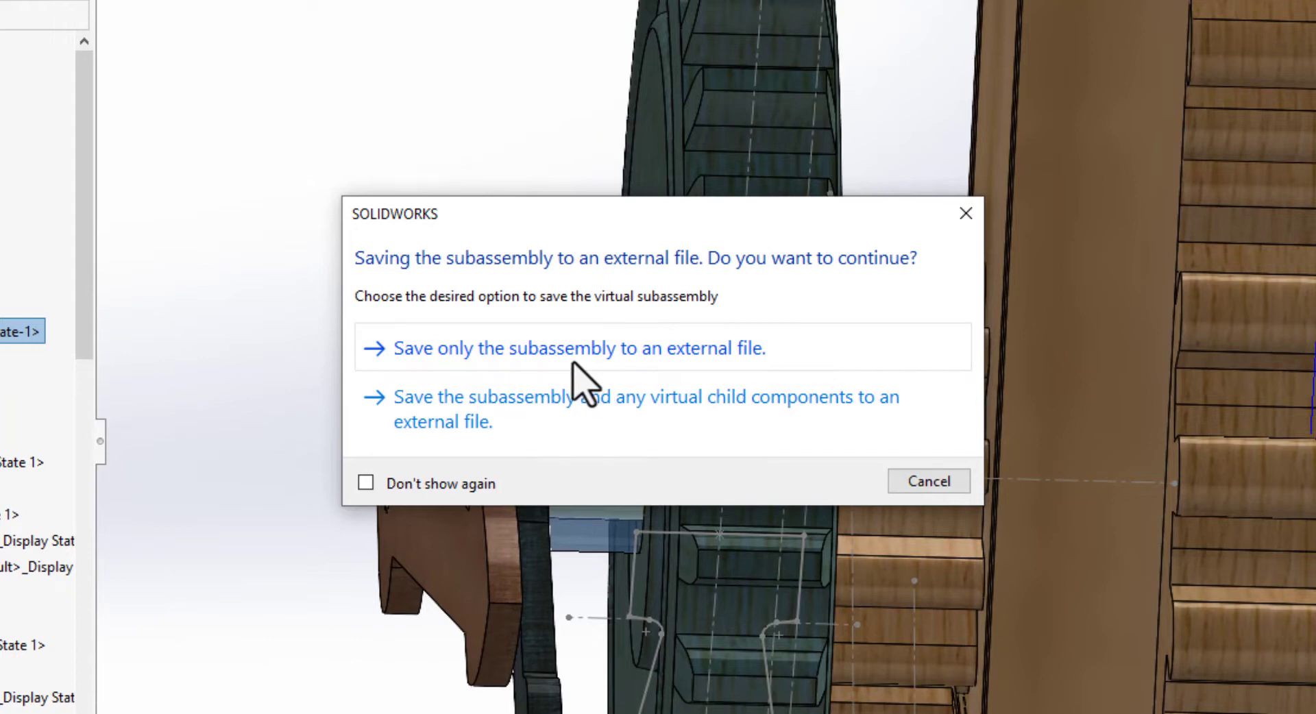
click(574, 363)
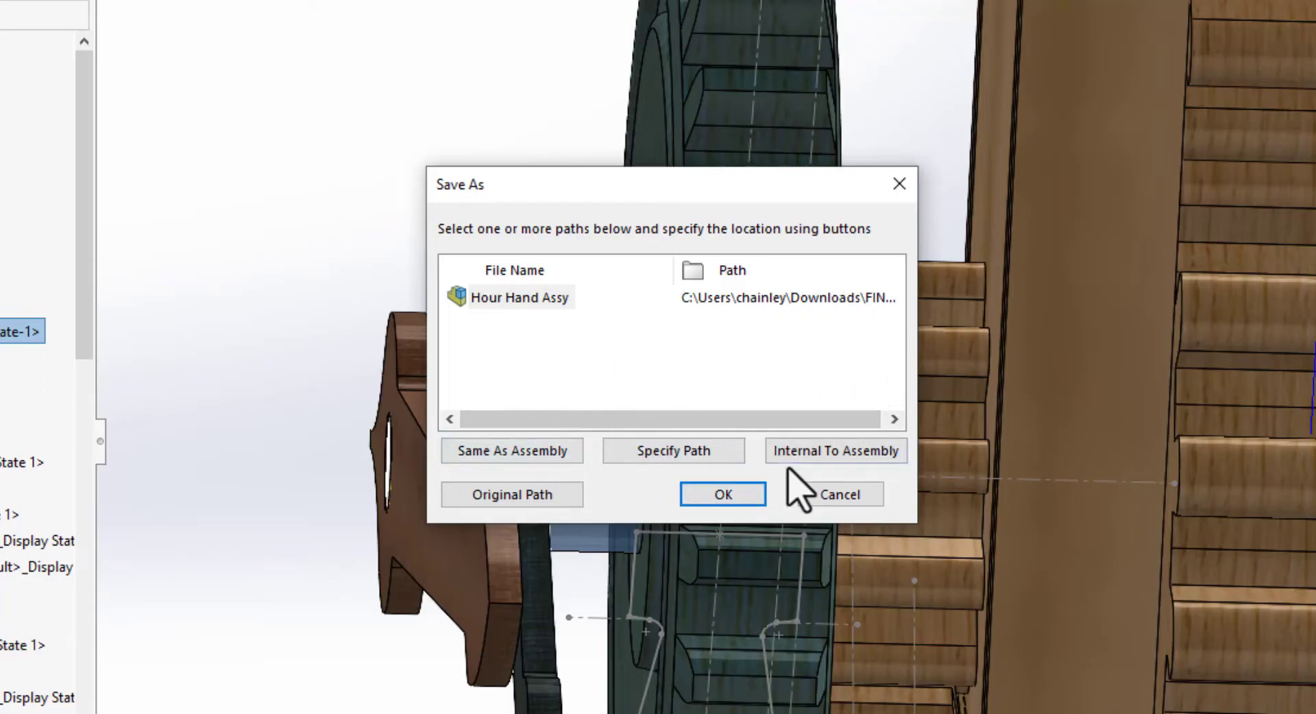
click(730, 496)
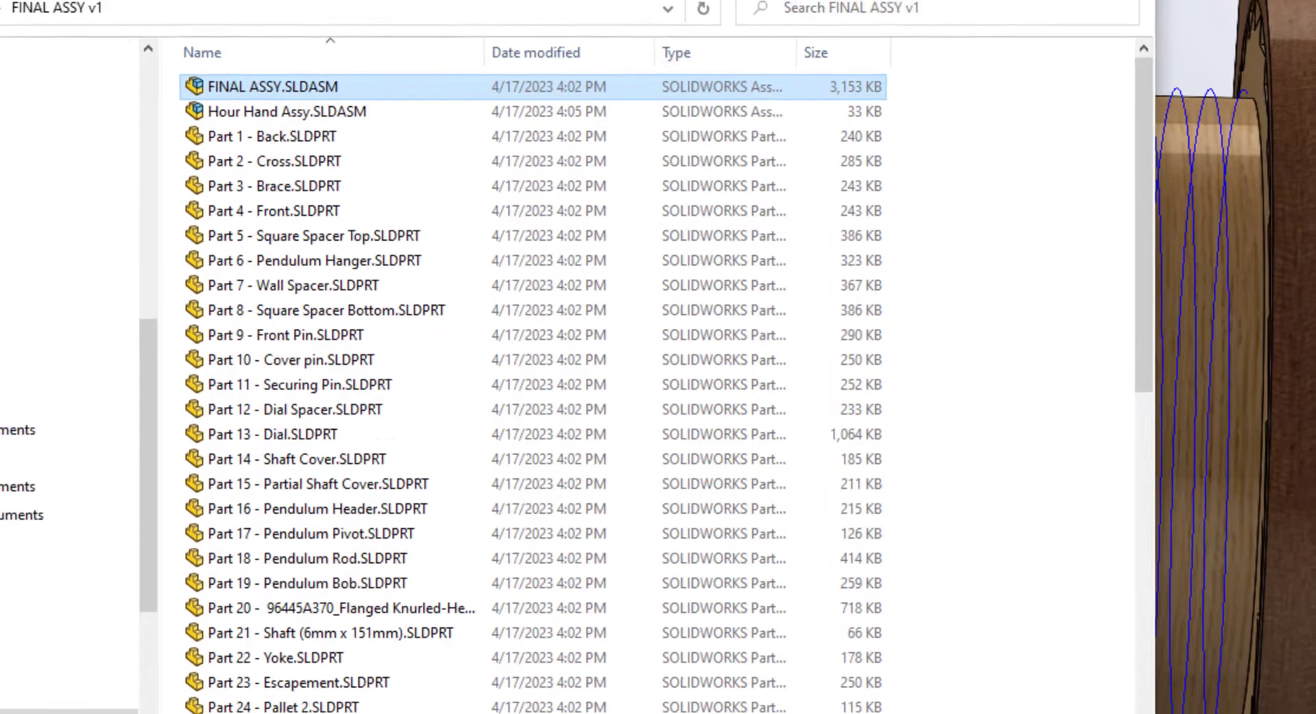
drag(521, 130, 1315, 129)
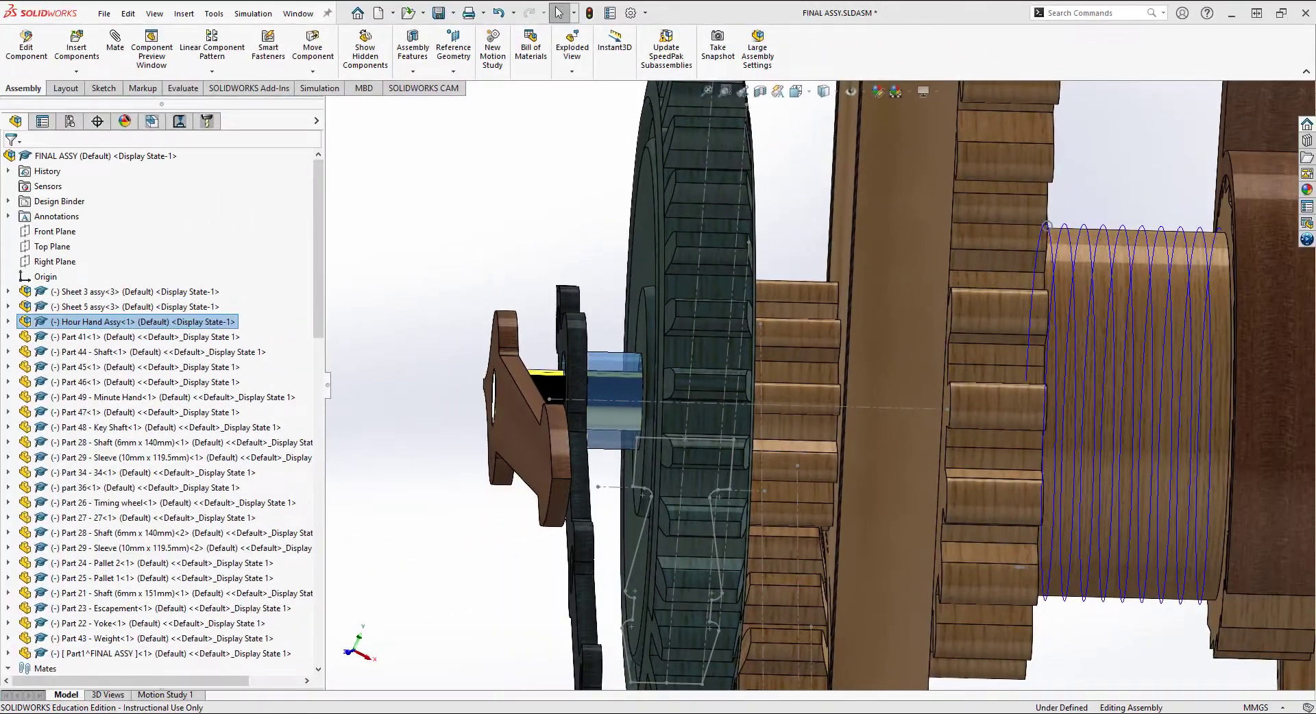
- Hide the Hour Hand Assy subassembly to expose the gears behind it
click(447, 267)
key(Left)
key(Left)
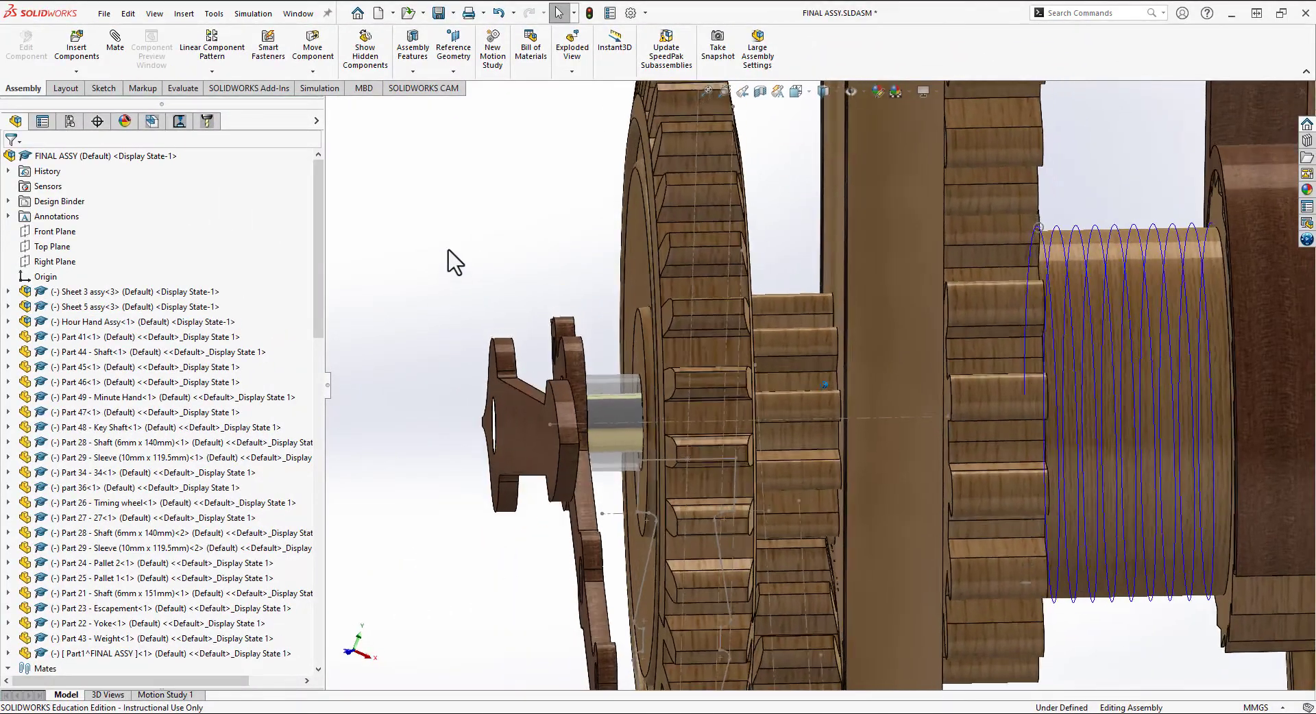
key(Right)
key(Right)
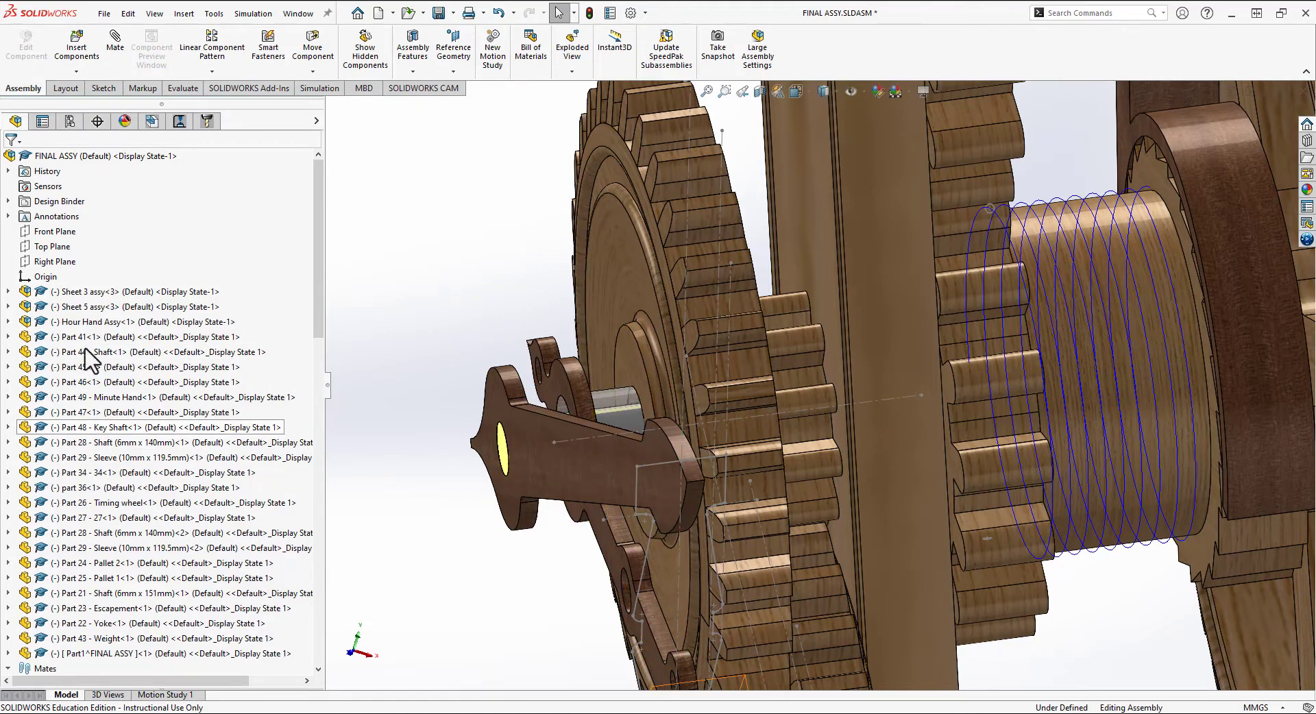
click(157, 324)
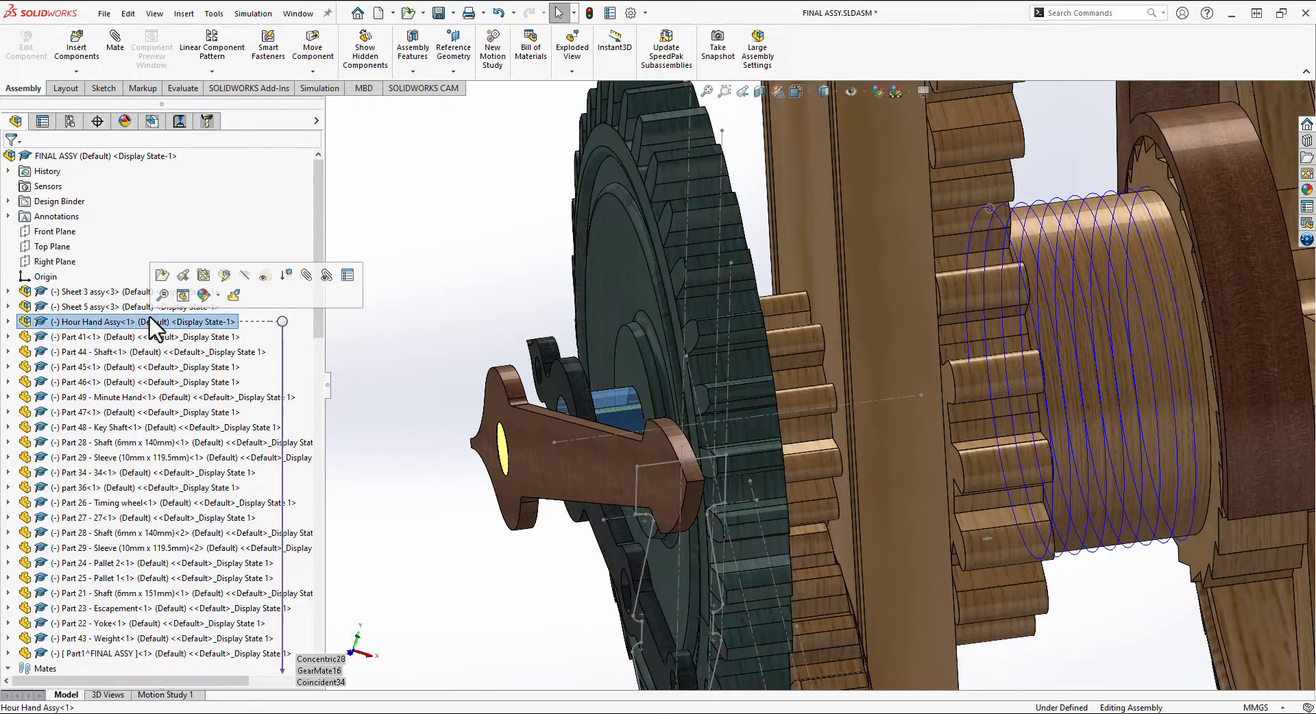
click(243, 276)
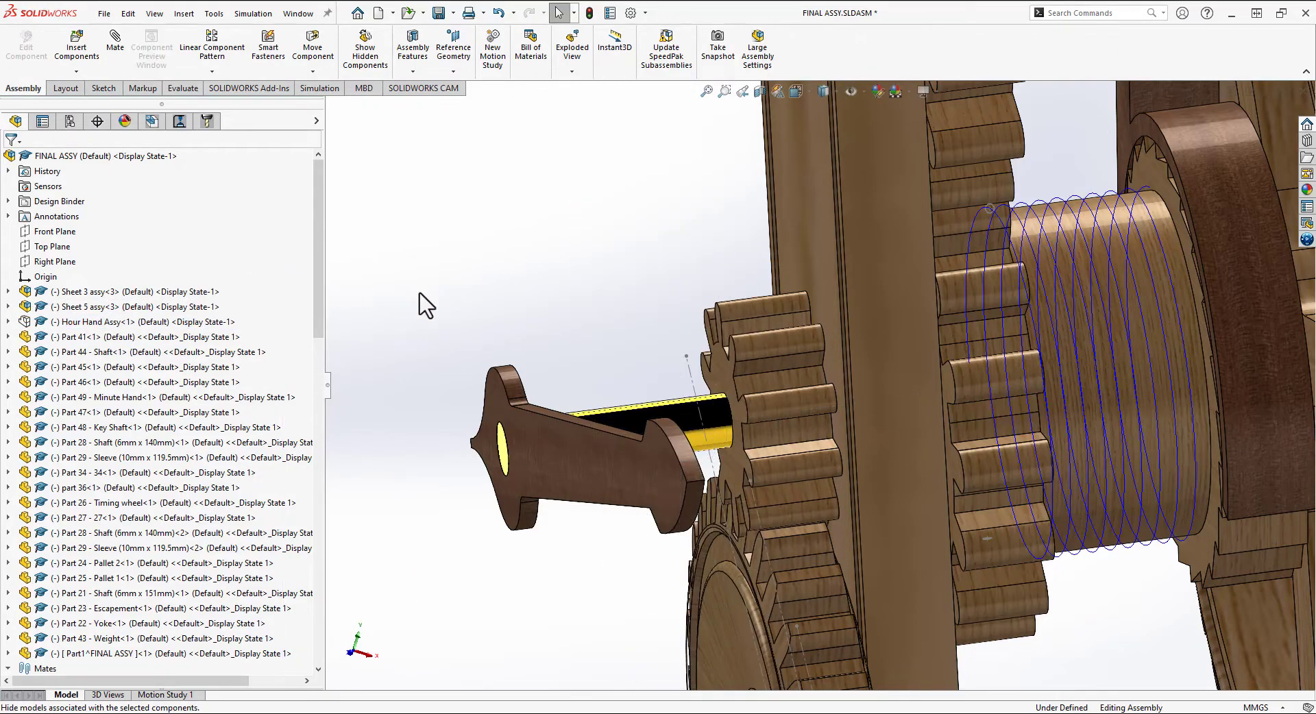
- Form a new subassembly from Part 44 - Shaft, Part 45 and Part 46 below the minute hand
key(Up)
key(Up)
key(Up)
key(Up)
key(Up)
key(Up)
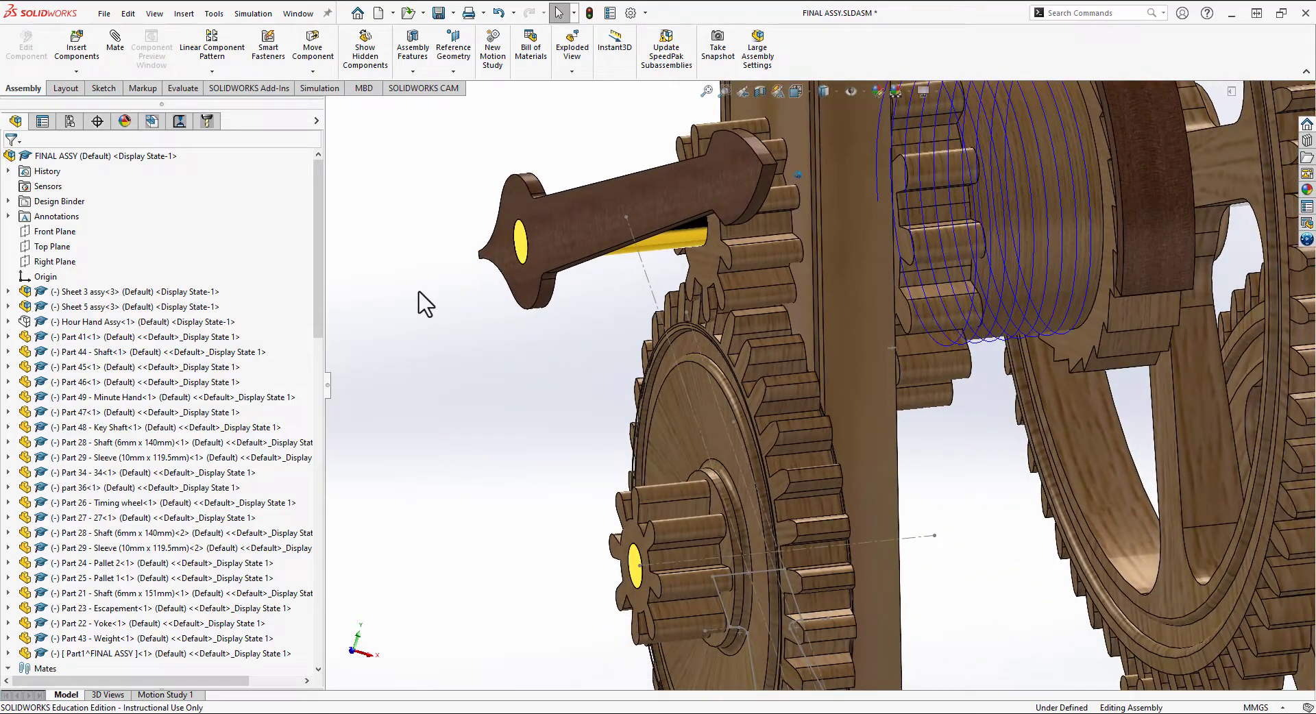
key(Up)
key(Up)
key(Up)
key(Up)
key(Up)
key(Up)
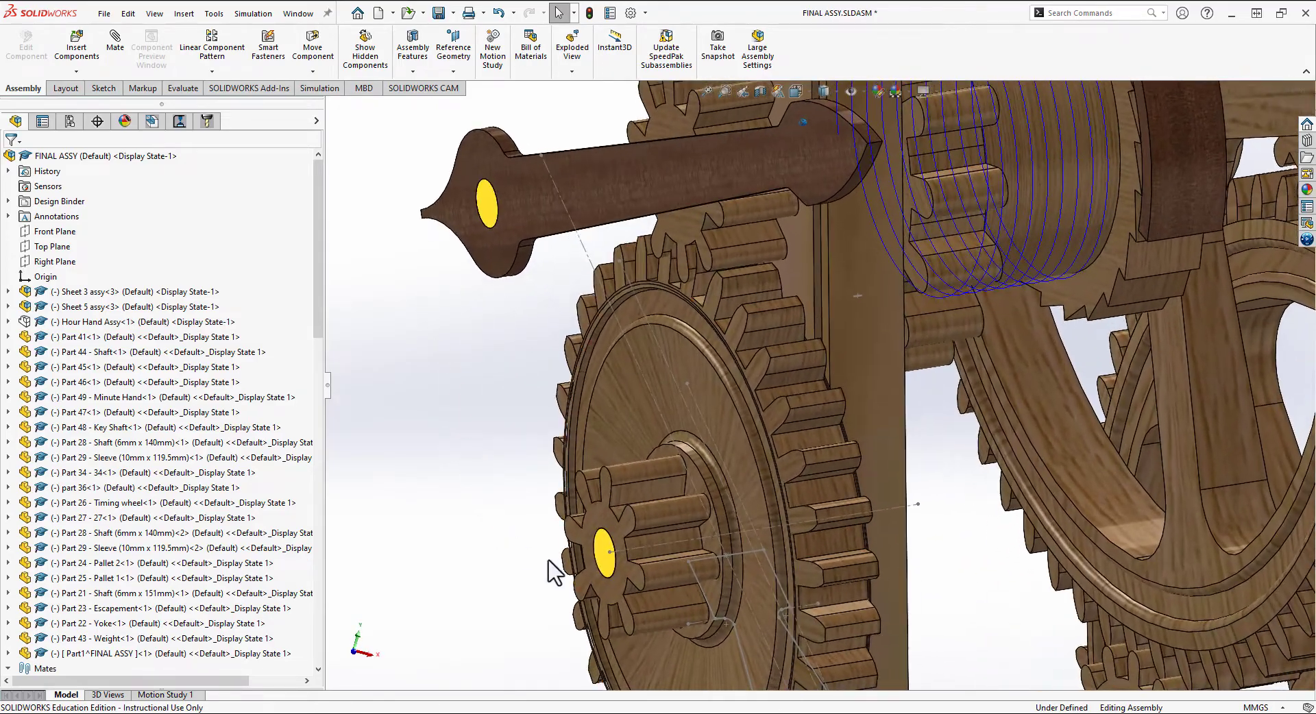
click(608, 549)
ctrl+click(606, 492)
ctrl+click(610, 418)
right_click(615, 418)
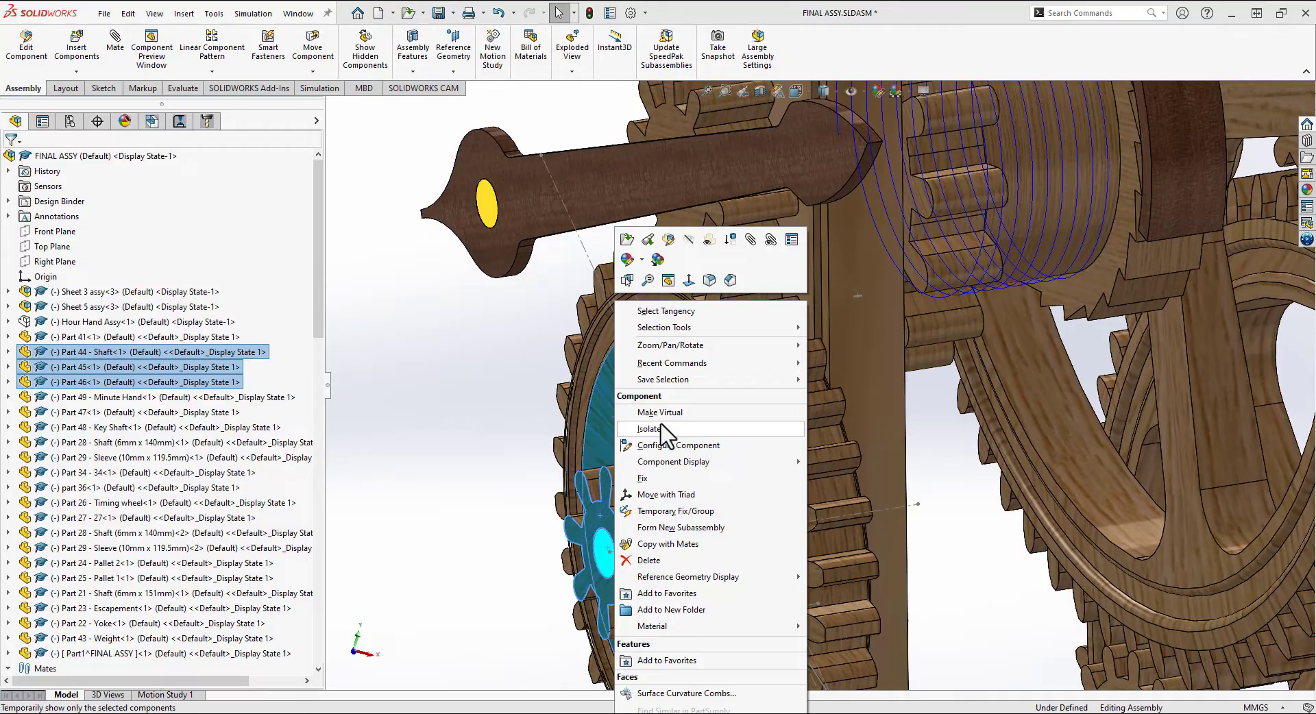
click(669, 527)
- Rename the new shaft-and-gear subassembly Hand Gear Transmission Assy and save it to an external file
right_click(121, 352)
click(317, 375)
text(Hand Geart T)
right_click(192, 351)
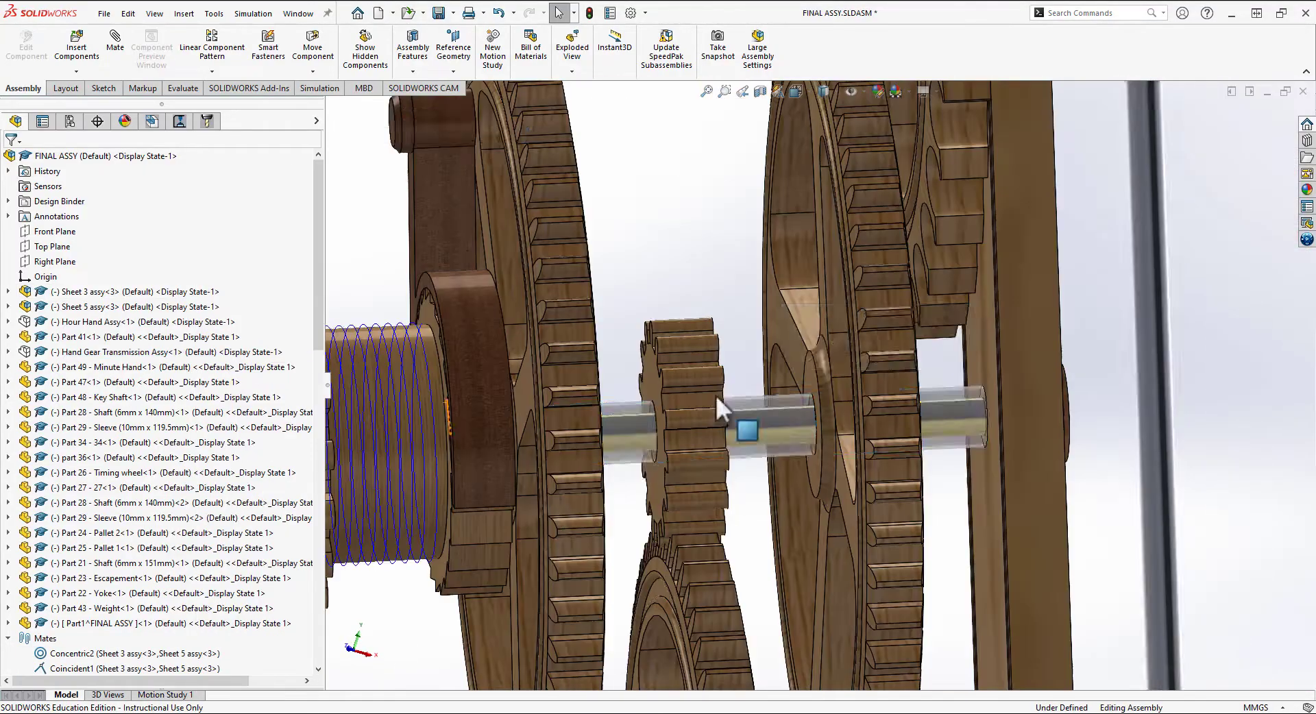
- Form a new subassembly from Part 33 - Sleeve (10mm x 70mm), the small gear Part 34 and the large wheel Part 36
click(715, 395)
ctrl+click(698, 358)
ctrl+click(792, 334)
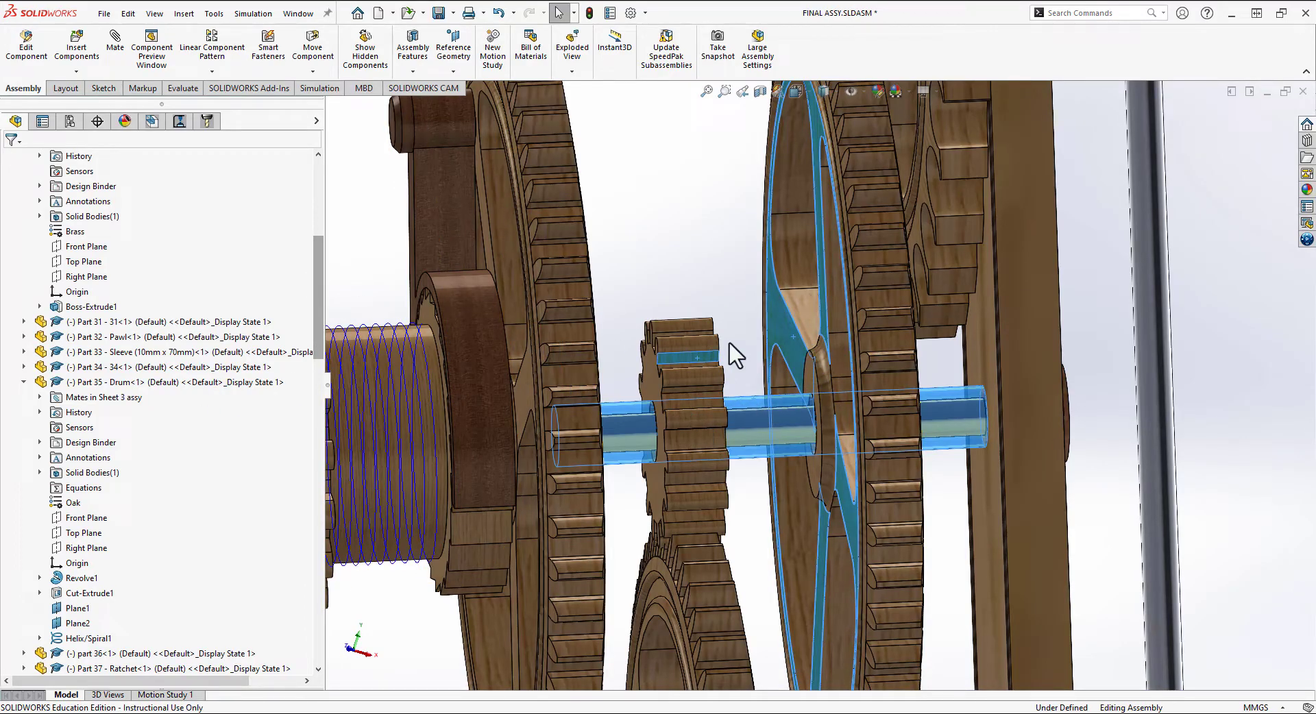
right_click(779, 320)
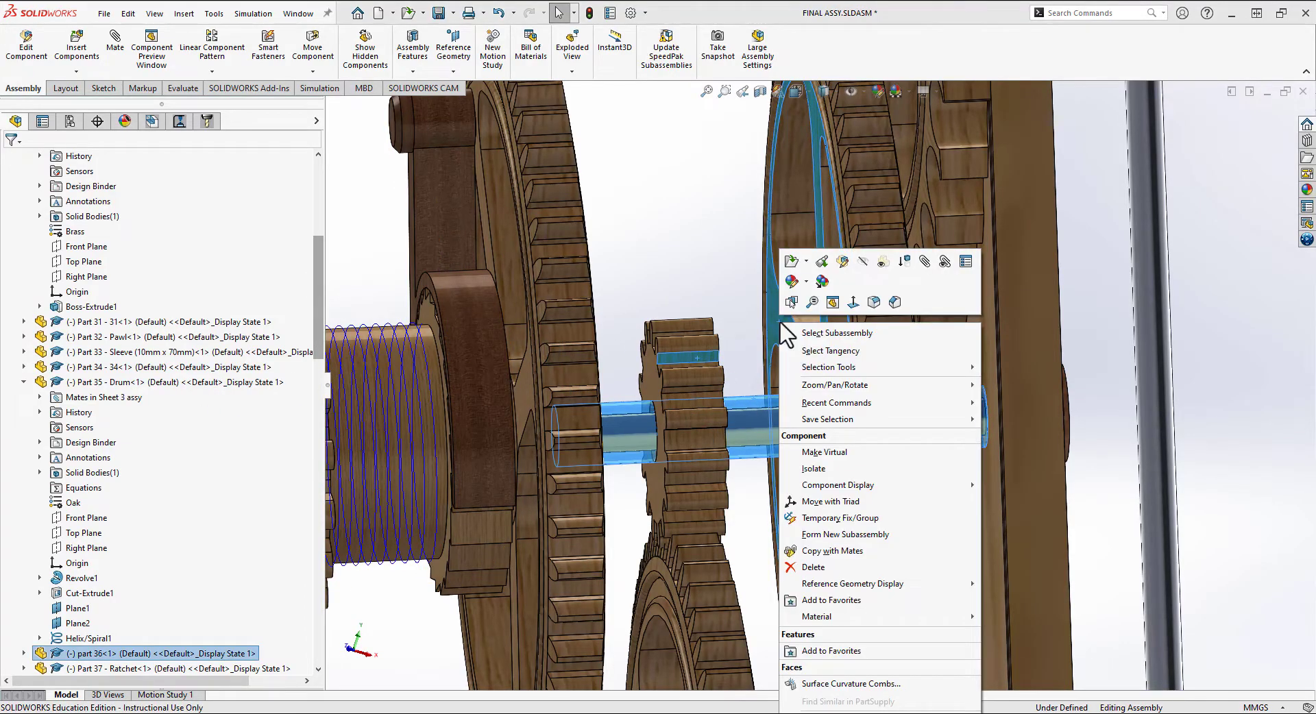
click(854, 534)
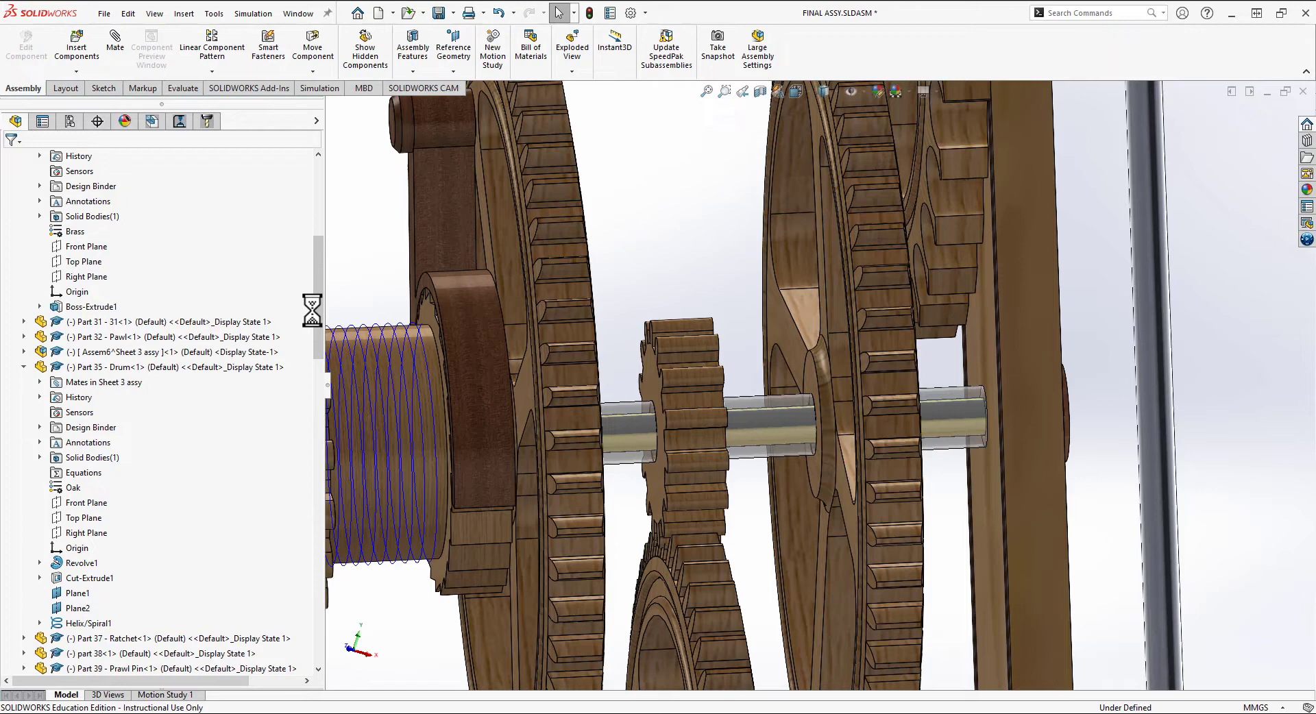
- Move the new virtual subassembly out of Sheet 3 assy to the top level of FINAL ASSY, accepting its renaming
drag(315, 298, 316, 259)
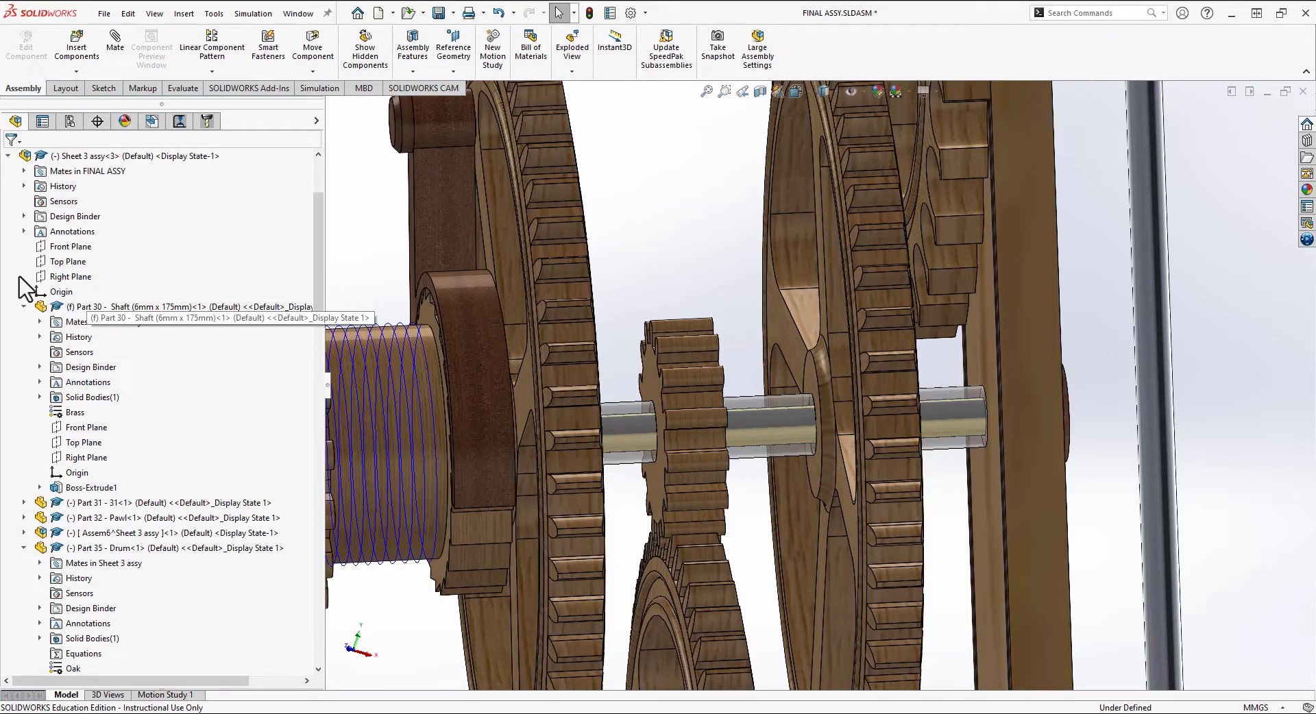
click(24, 306)
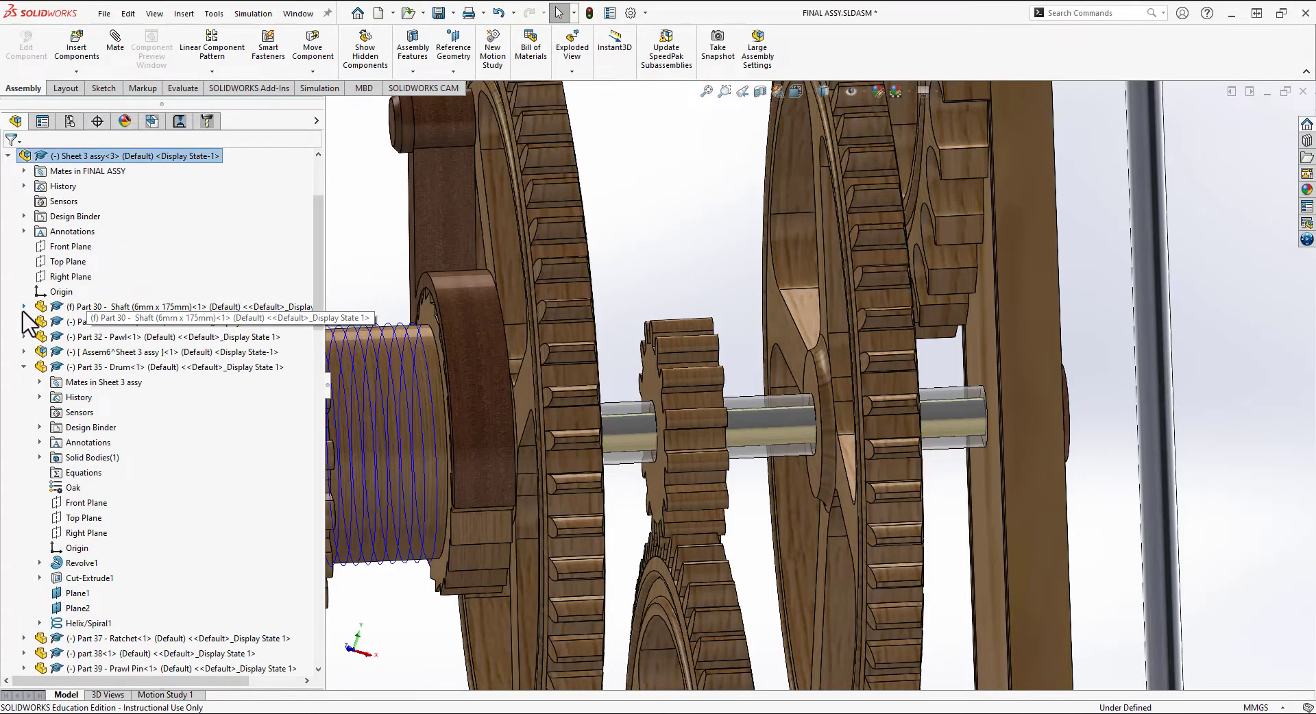
click(24, 367)
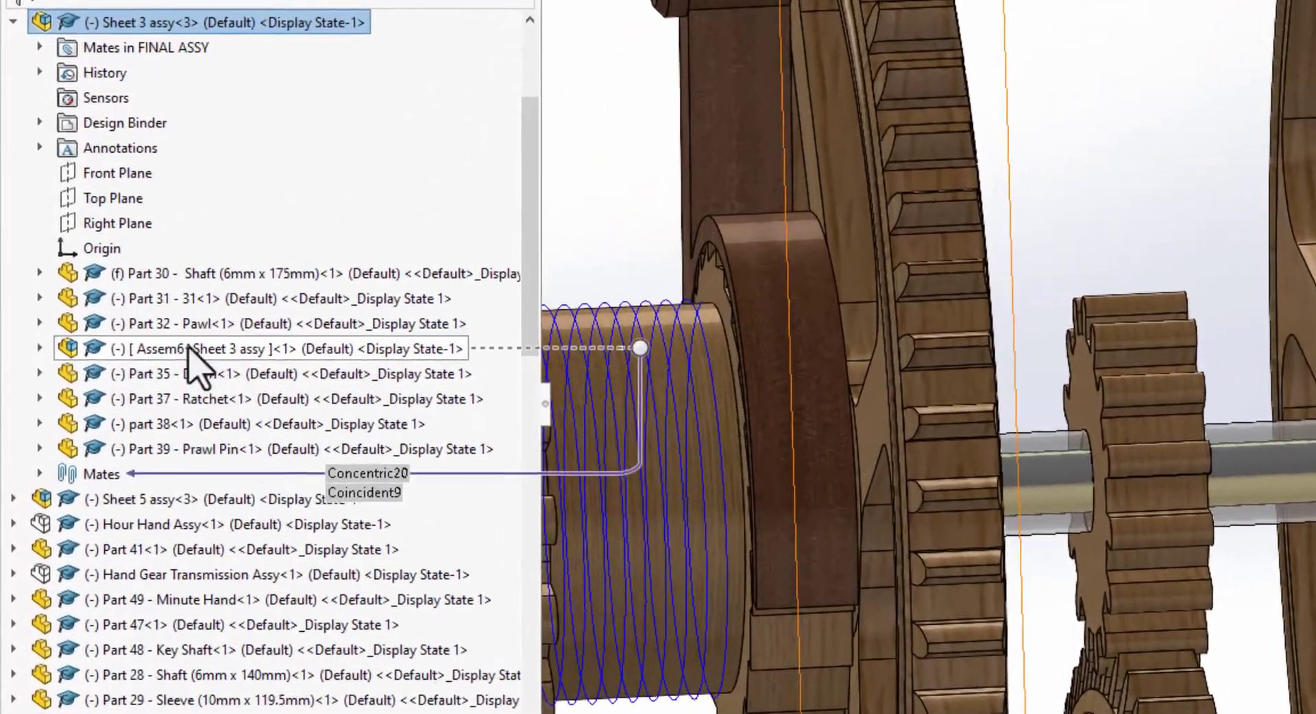
drag(197, 364, 221, 658)
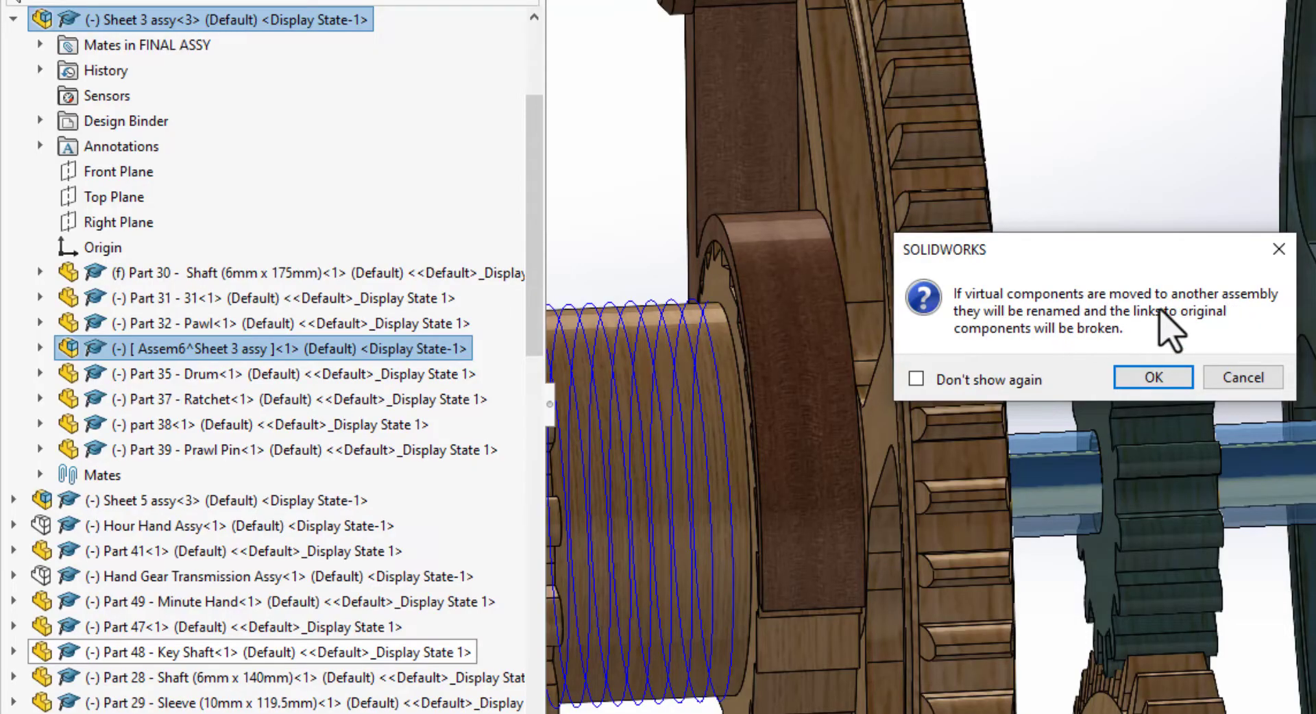
click(1147, 392)
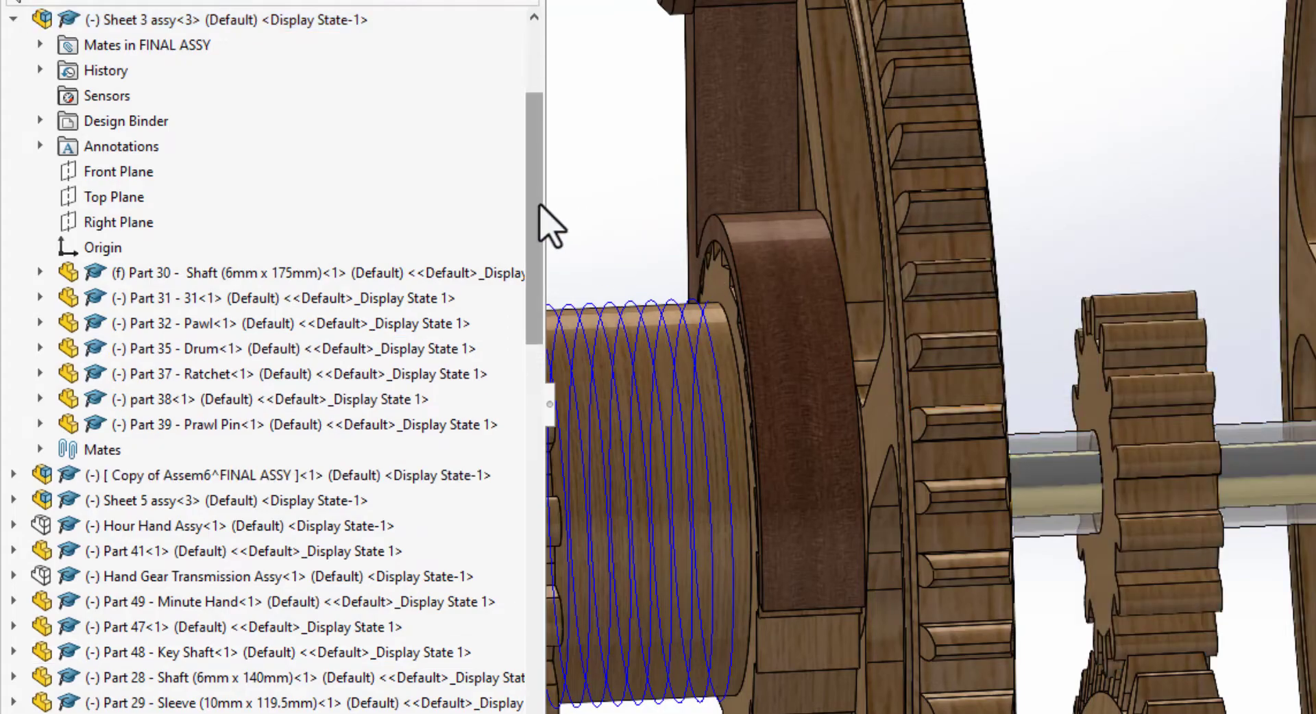
- Rename the relocated virtual subassembly Mid Gear Train Assy
drag(539, 204, 534, 282)
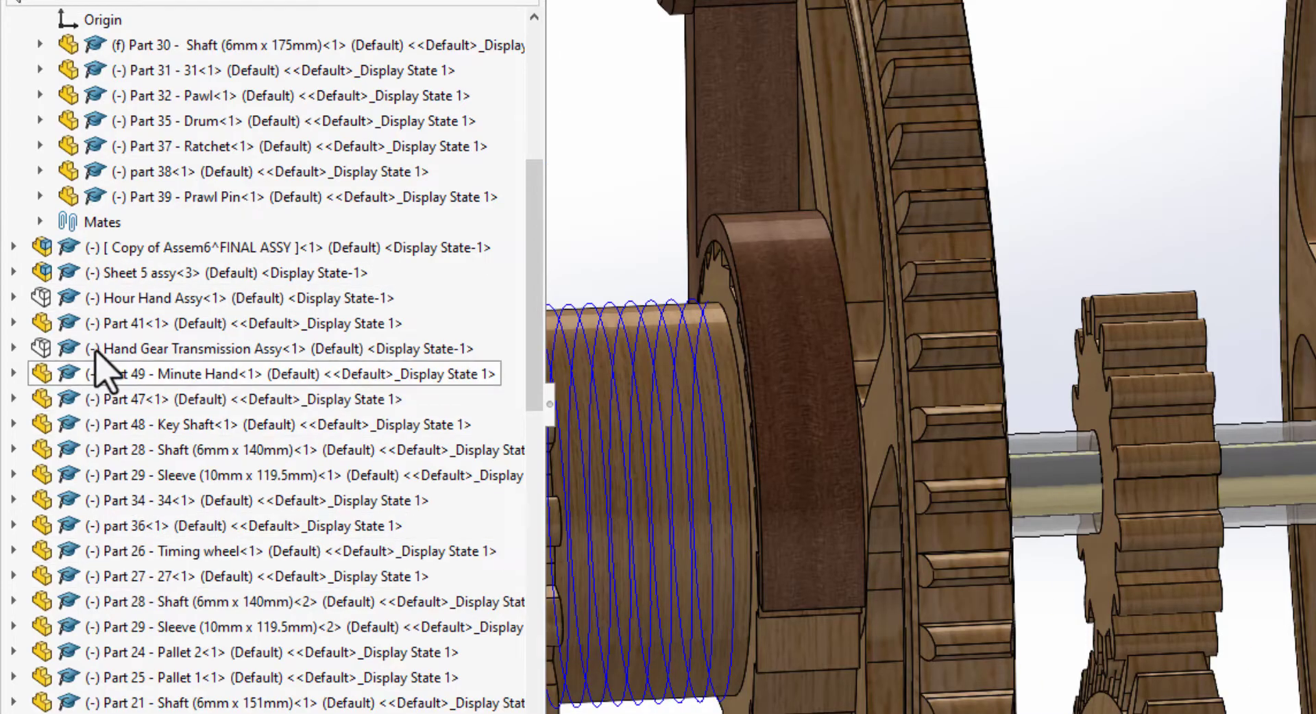
scroll(179, 384, up, 1)
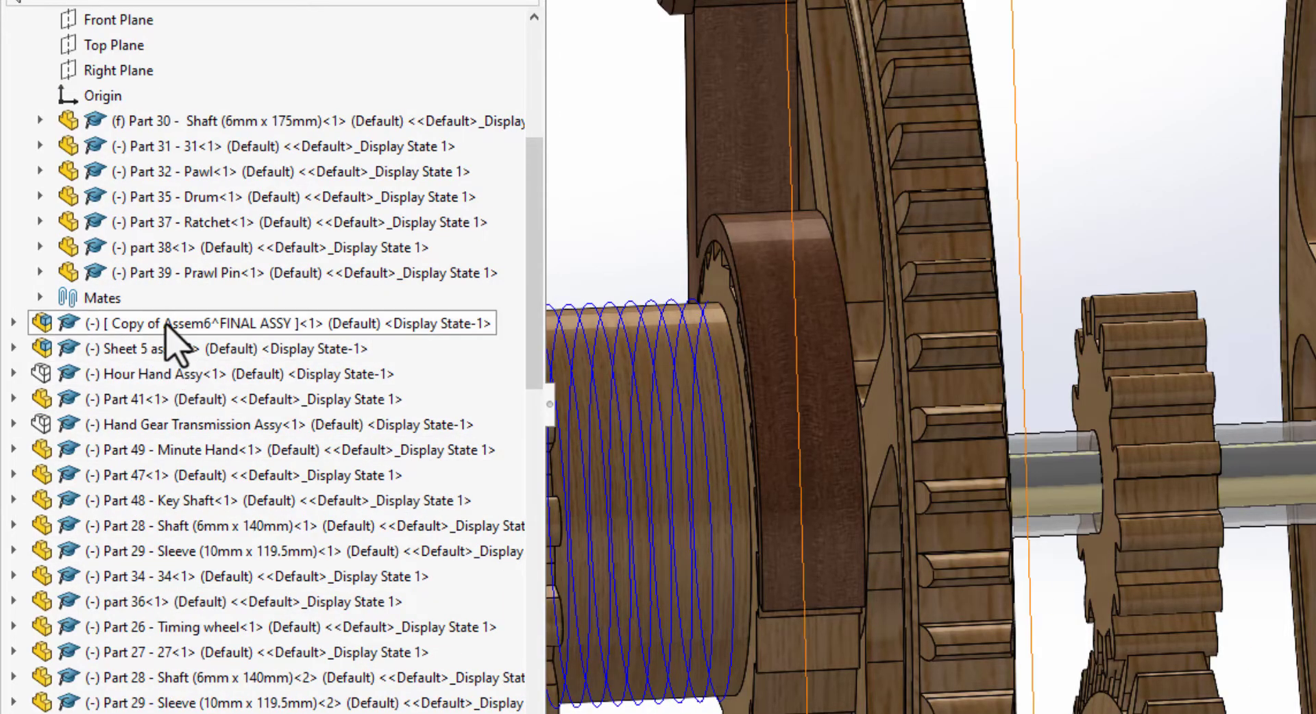
click(213, 325)
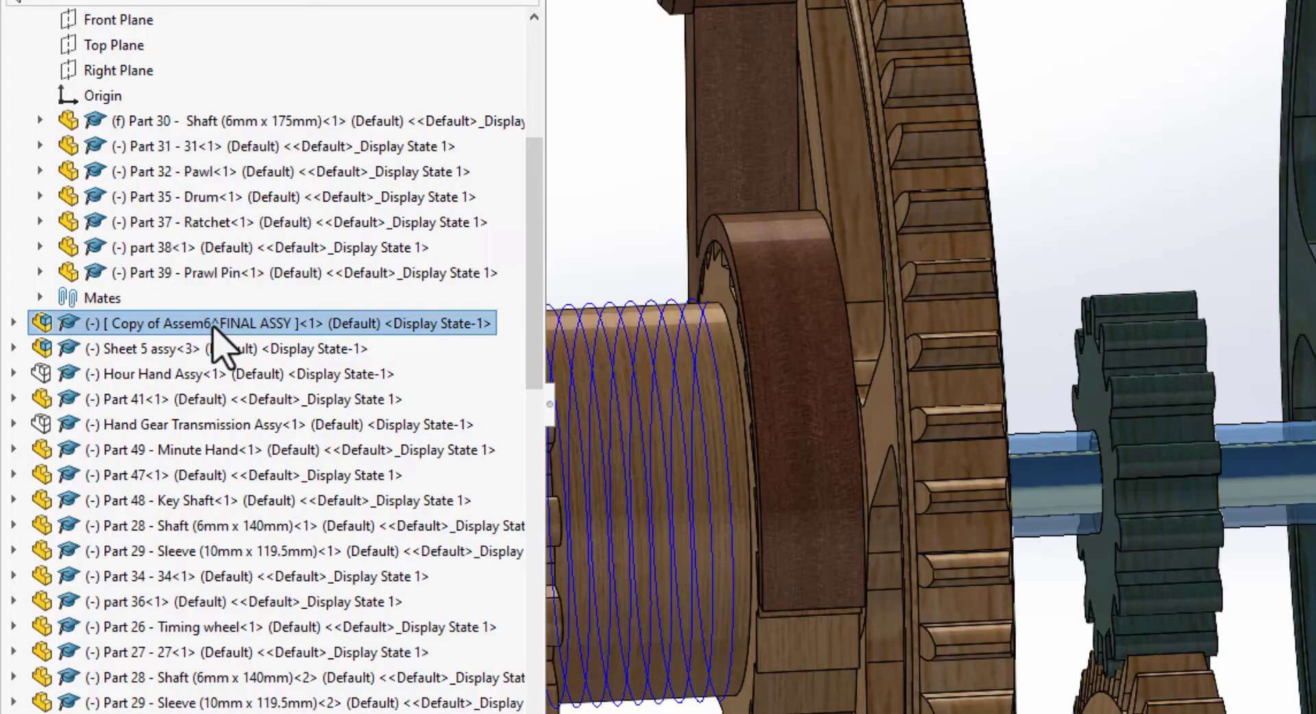
right_click(215, 327)
click(308, 256)
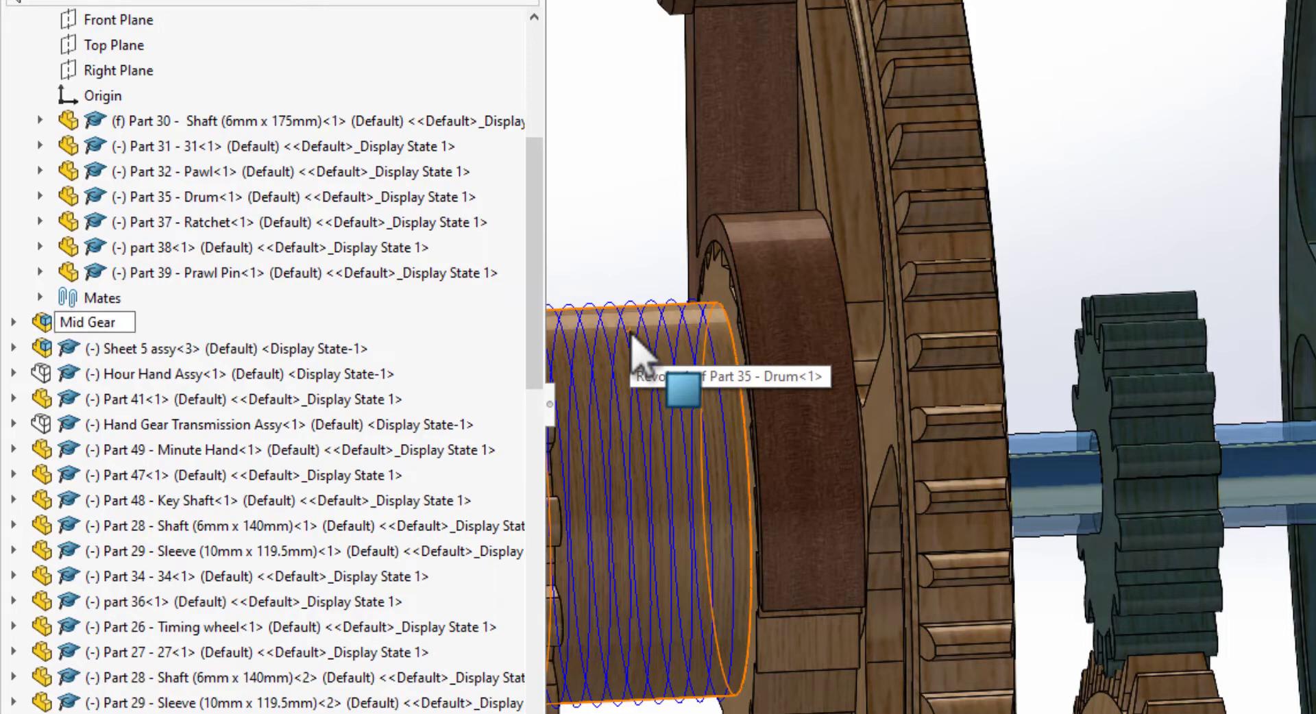
text(Mid Gear Train Assy)
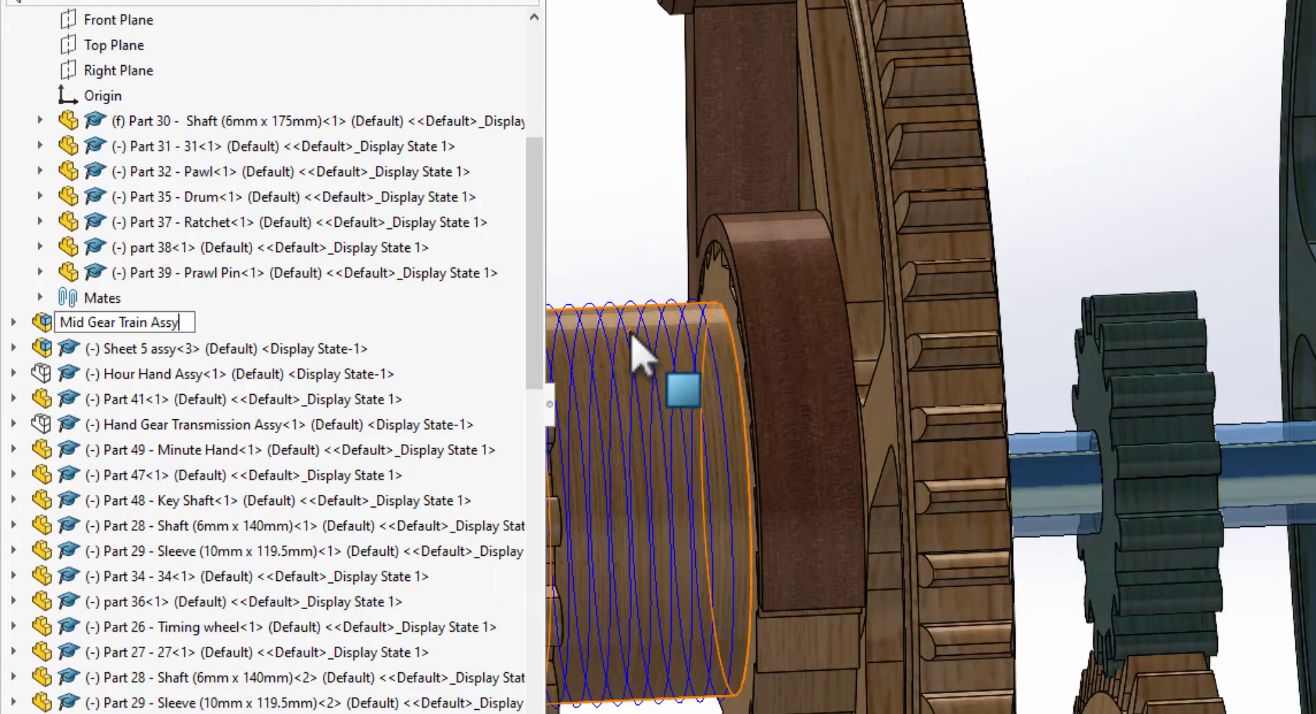
key(Return)
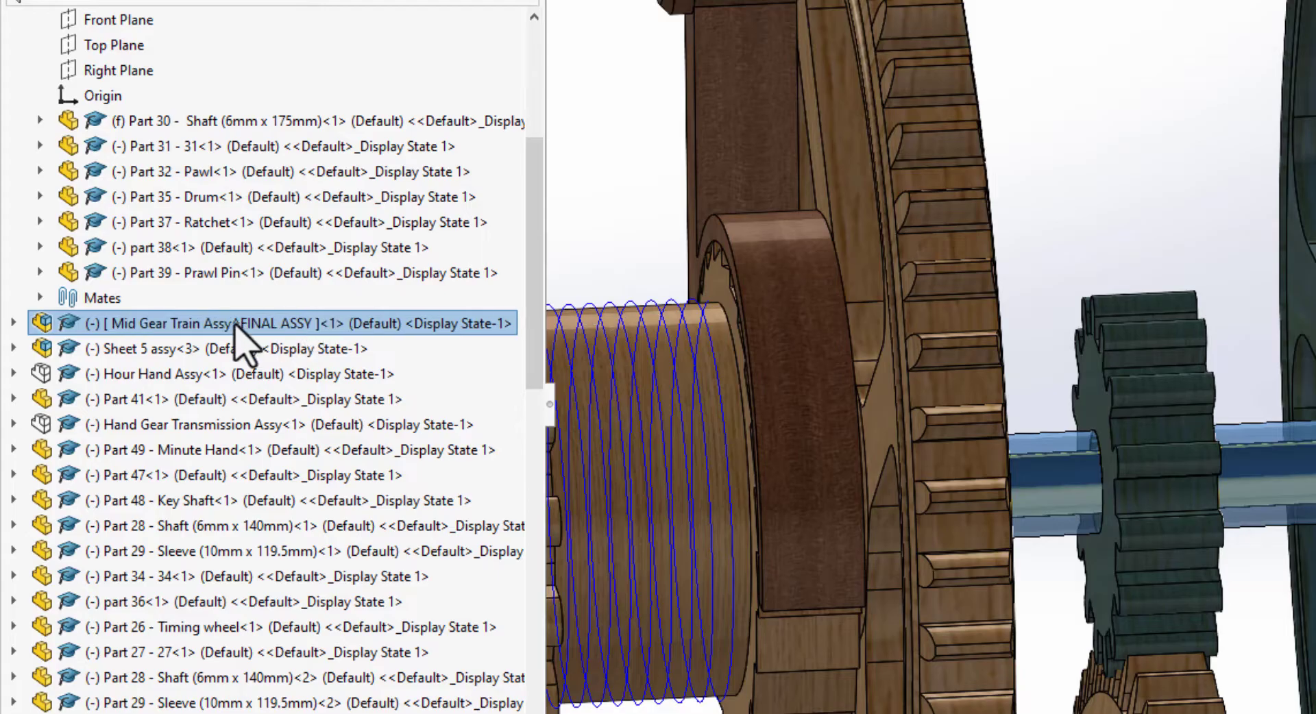
- Save only the Mid Gear Train Assy subassembly to an external file with the proposed path, and hide it
right_click(235, 326)
click(345, 285)
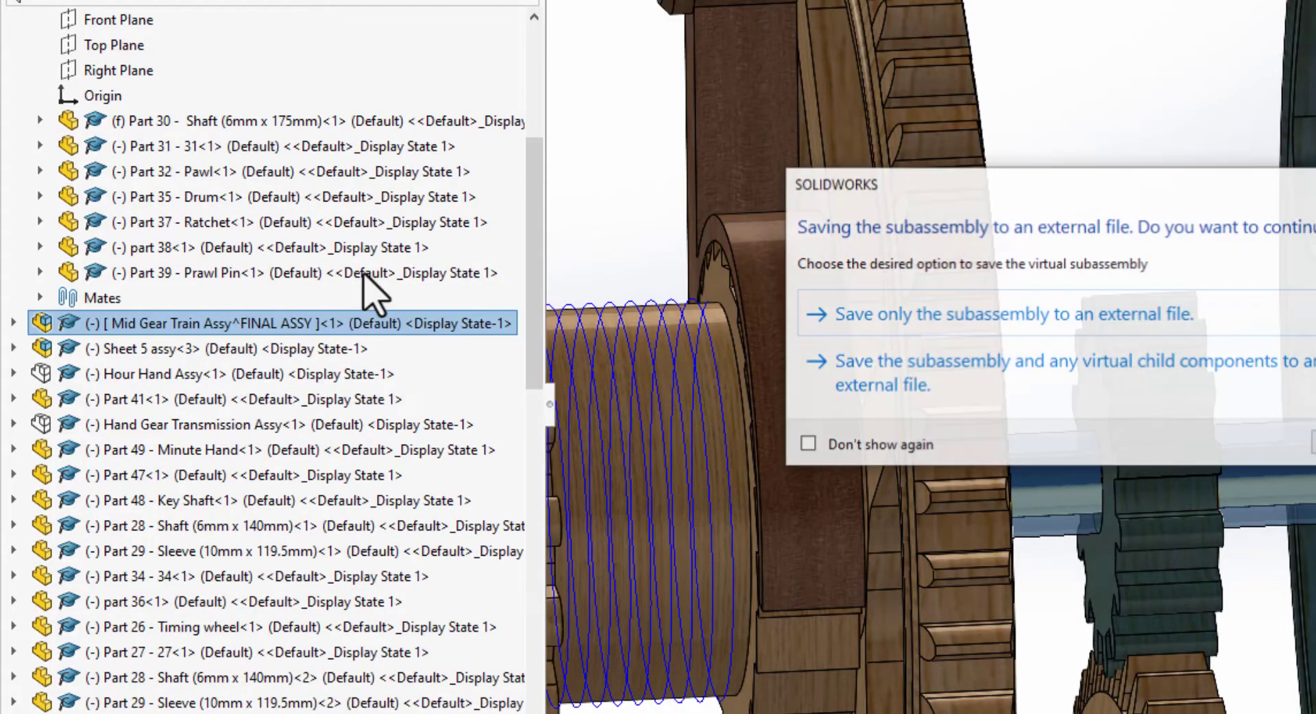
click(1160, 331)
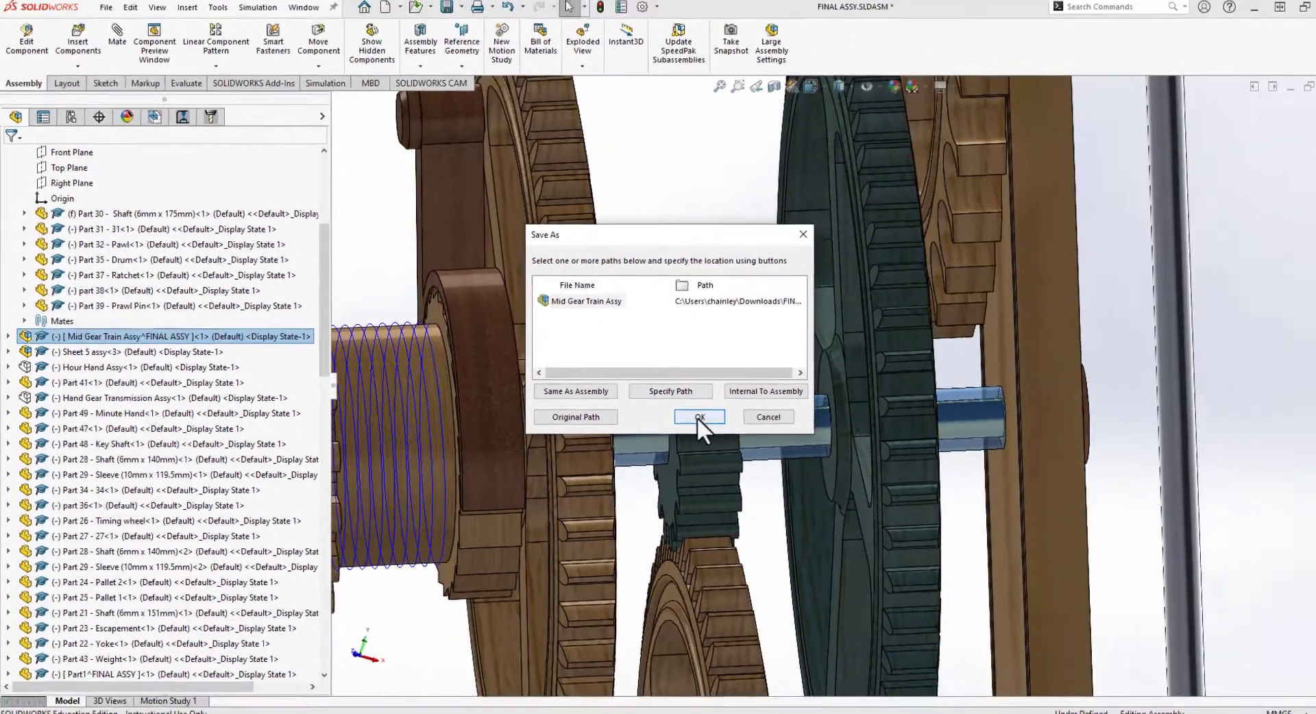
click(694, 417)
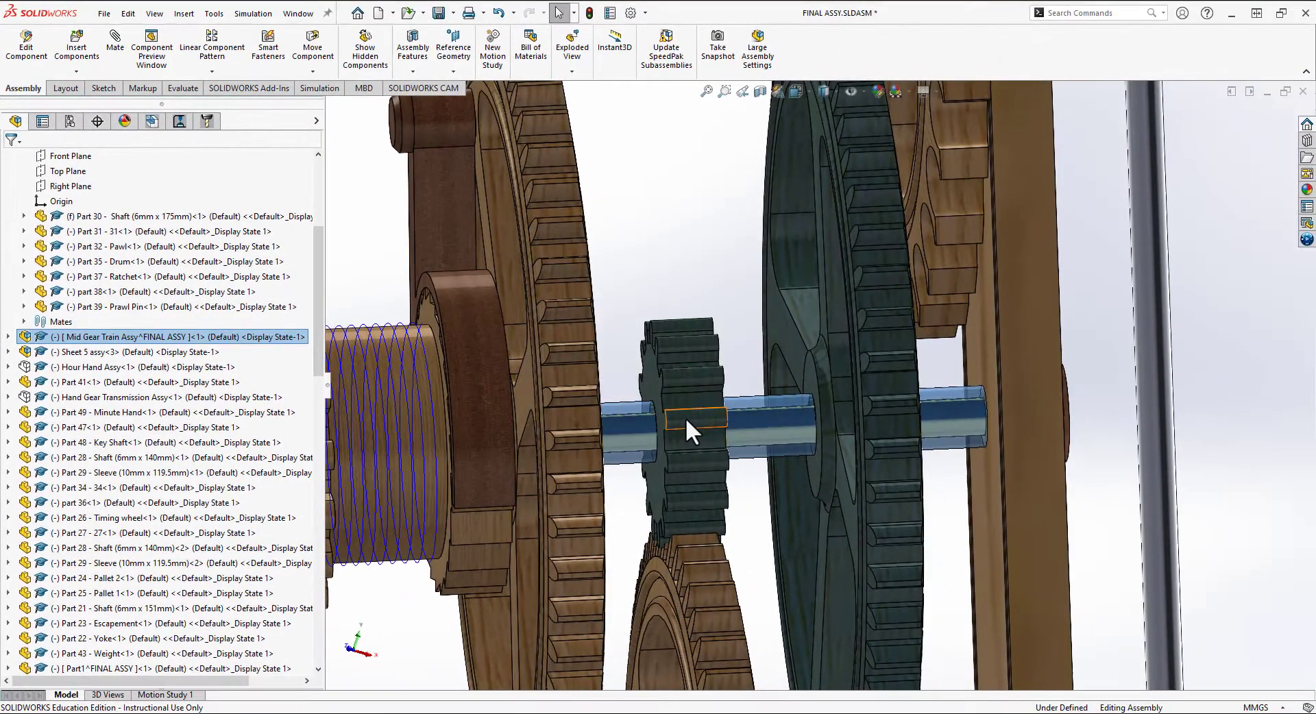
right_click(250, 340)
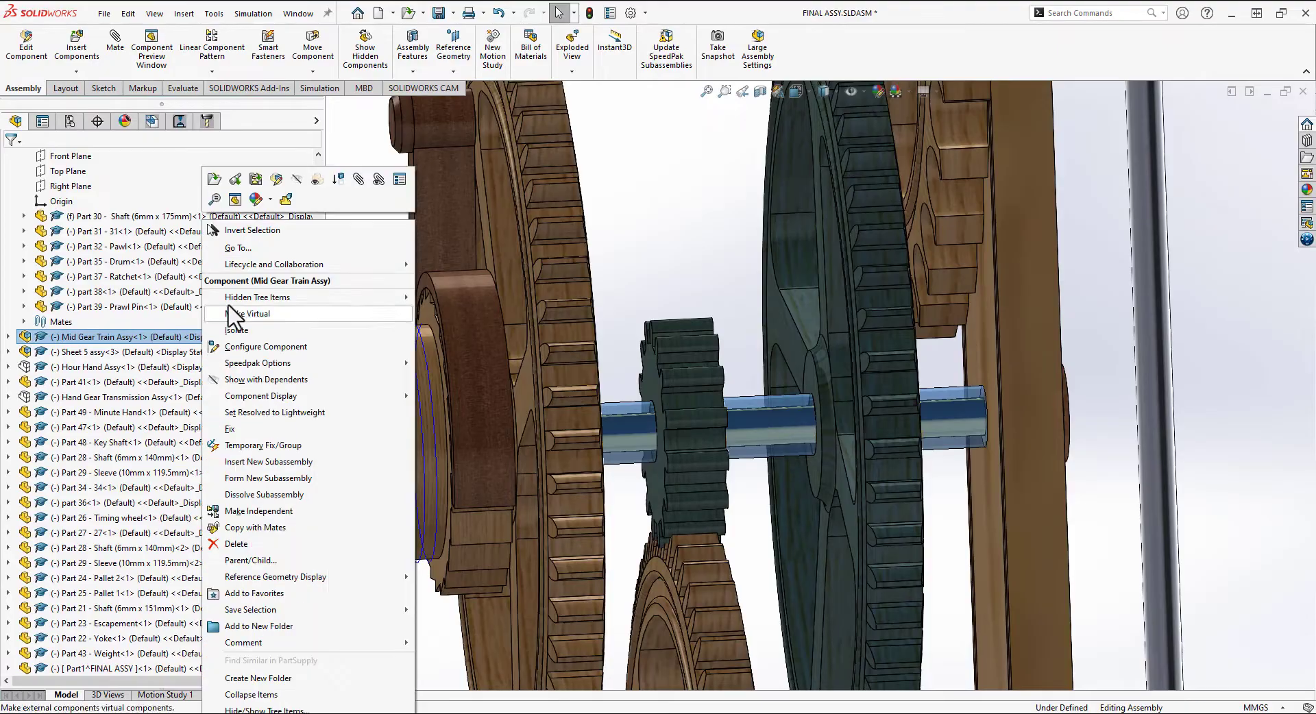
click(295, 181)
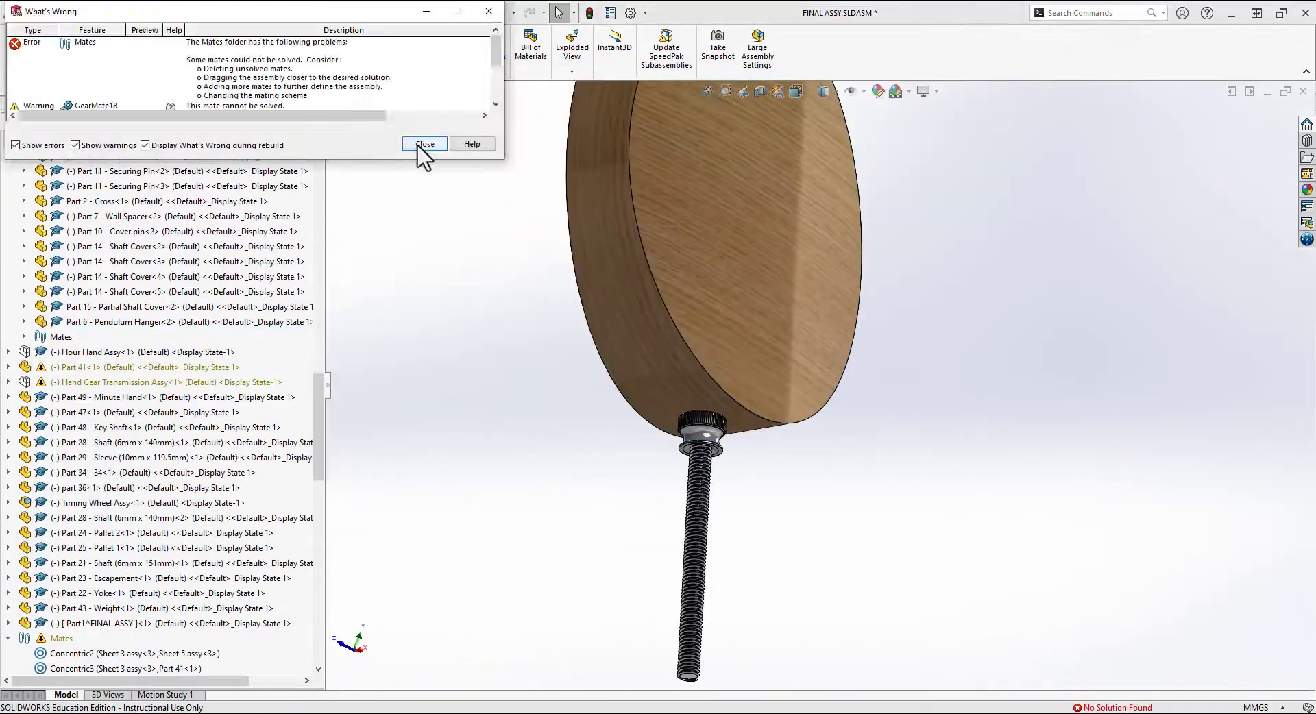
- Dismiss the rebuild error report and collapse Sheet 5 assy and Sheet 3 assy in the component tree
click(426, 153)
click(108, 332)
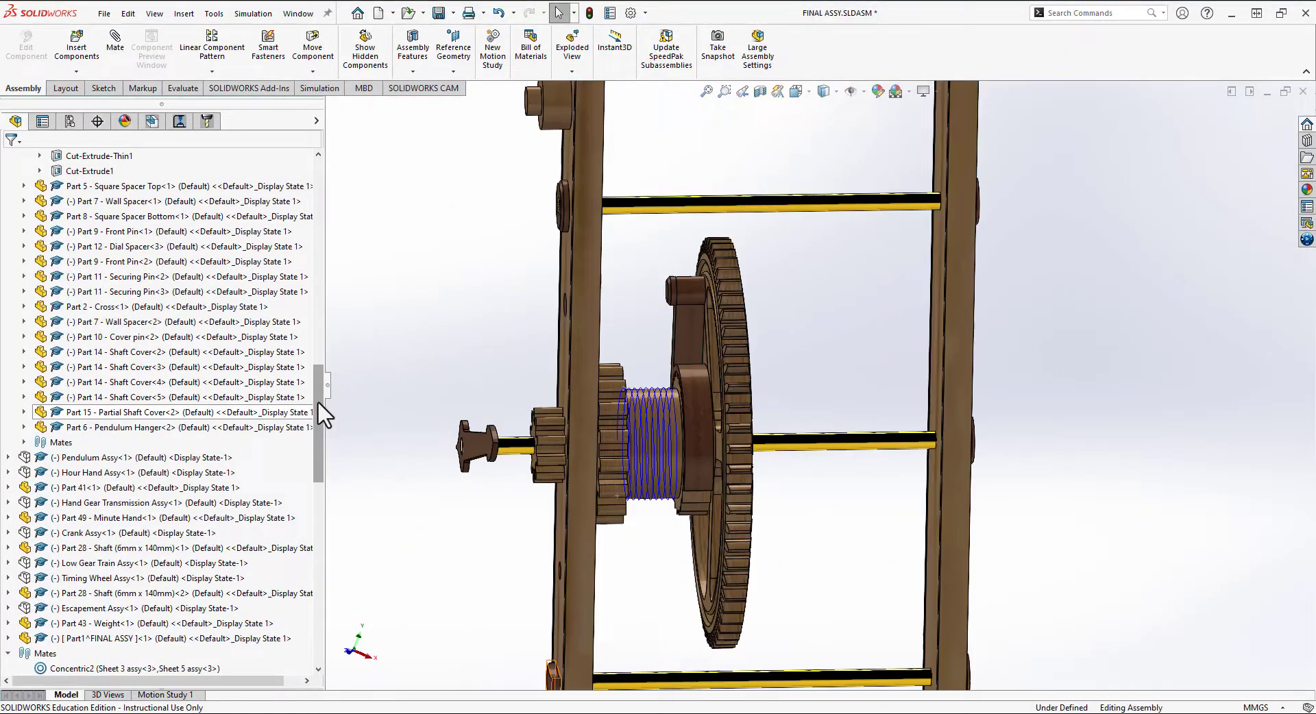
drag(318, 401, 323, 286)
scroll(56, 253, up, 2)
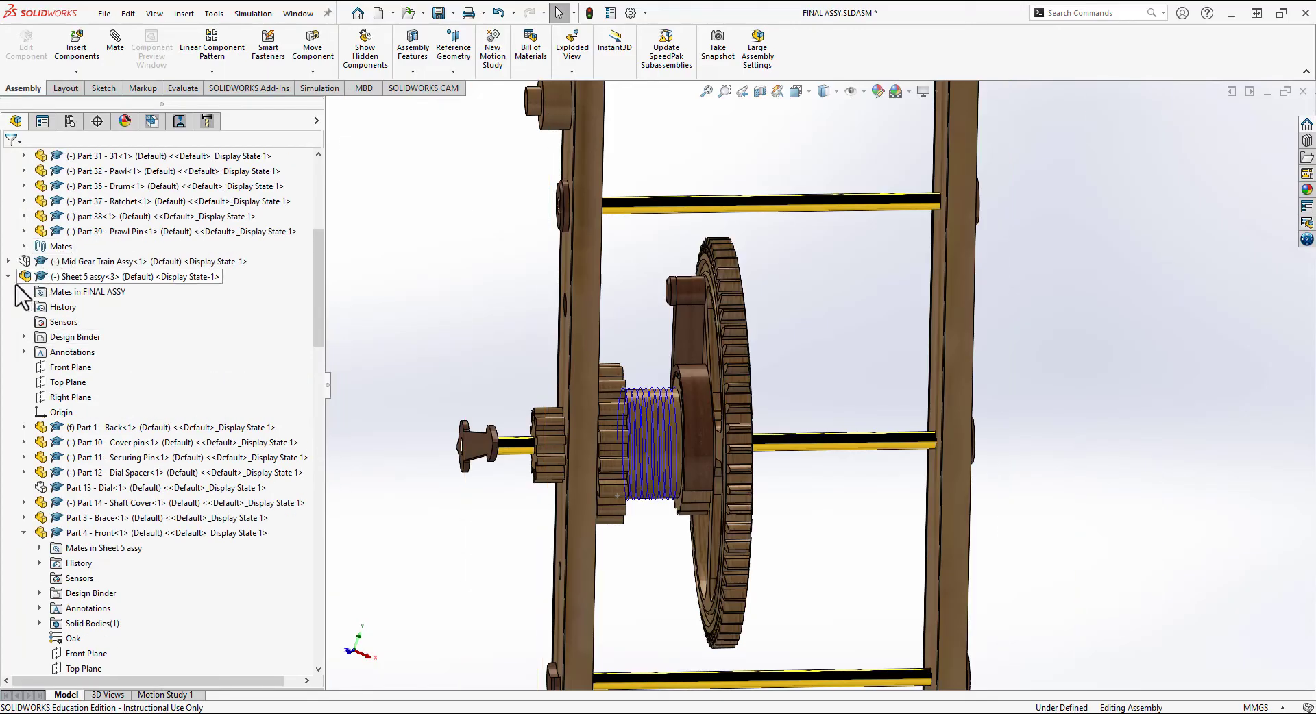
click(7, 277)
scroll(23, 380, up, 10)
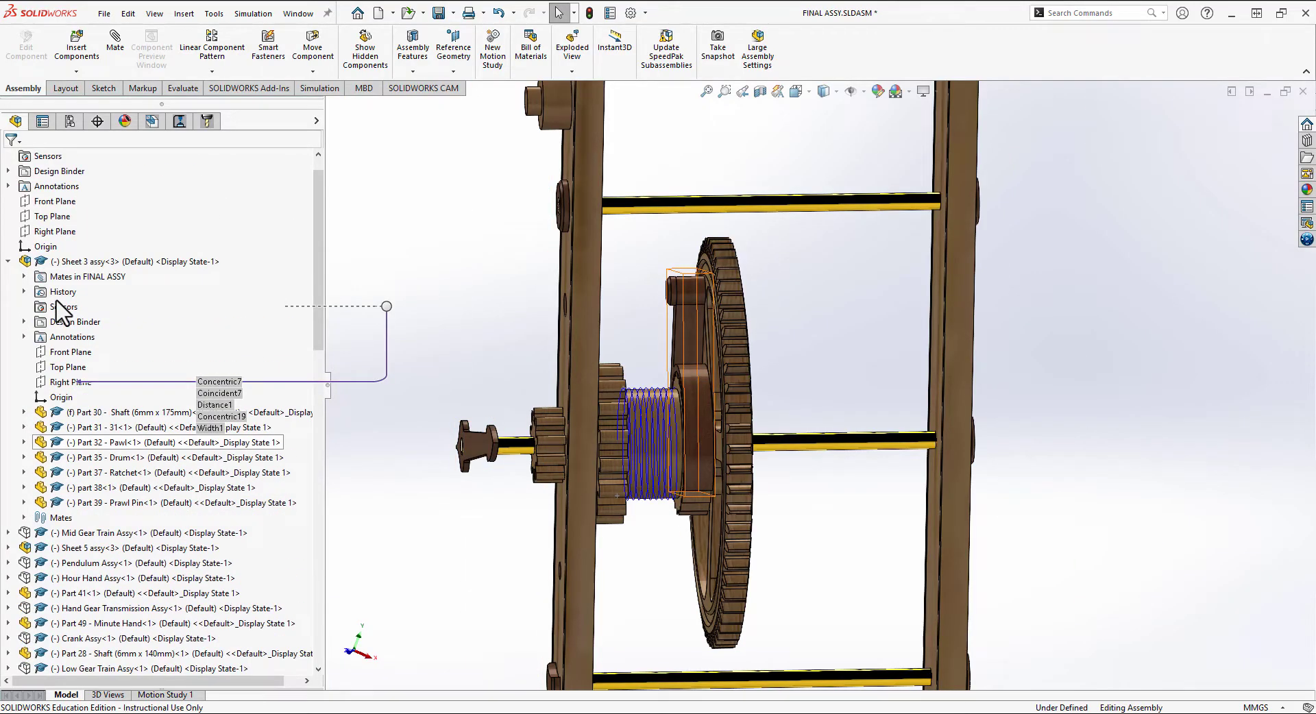
click(8, 292)
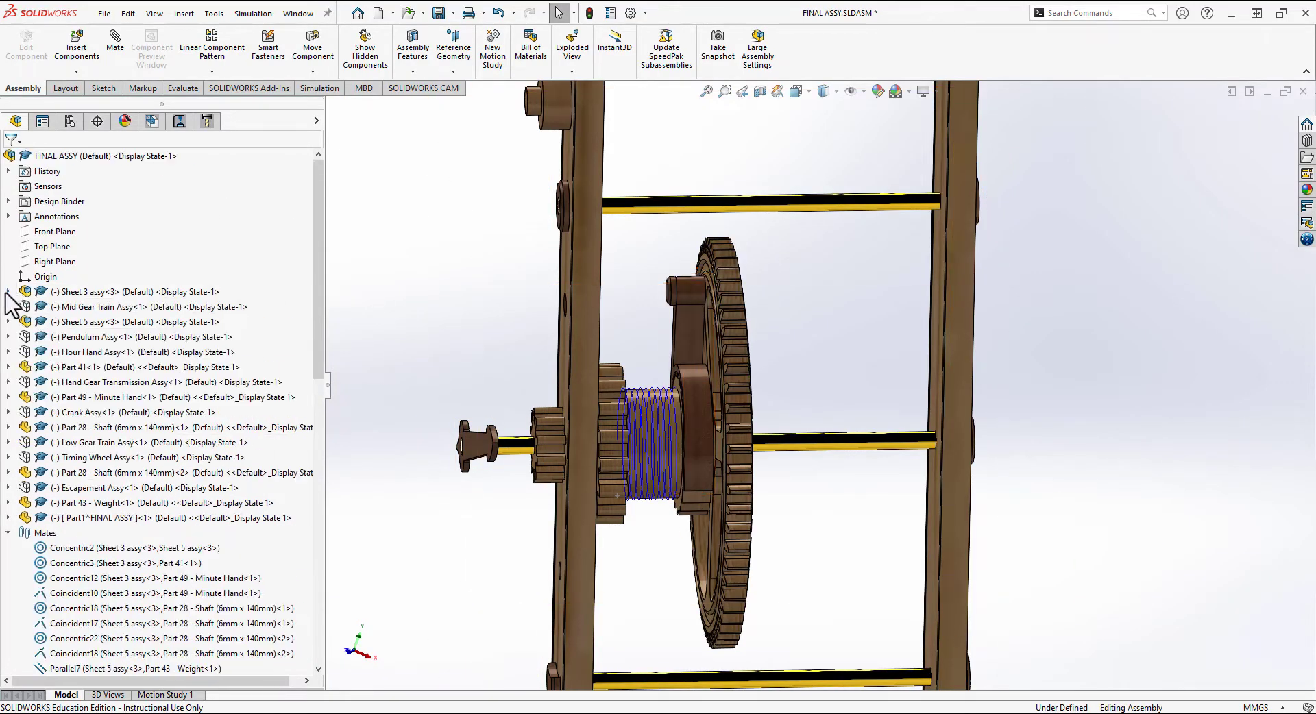
- Move Part 41, the small gear between the minute hand and the front frame, into Sheet 3 assy
click(112, 397)
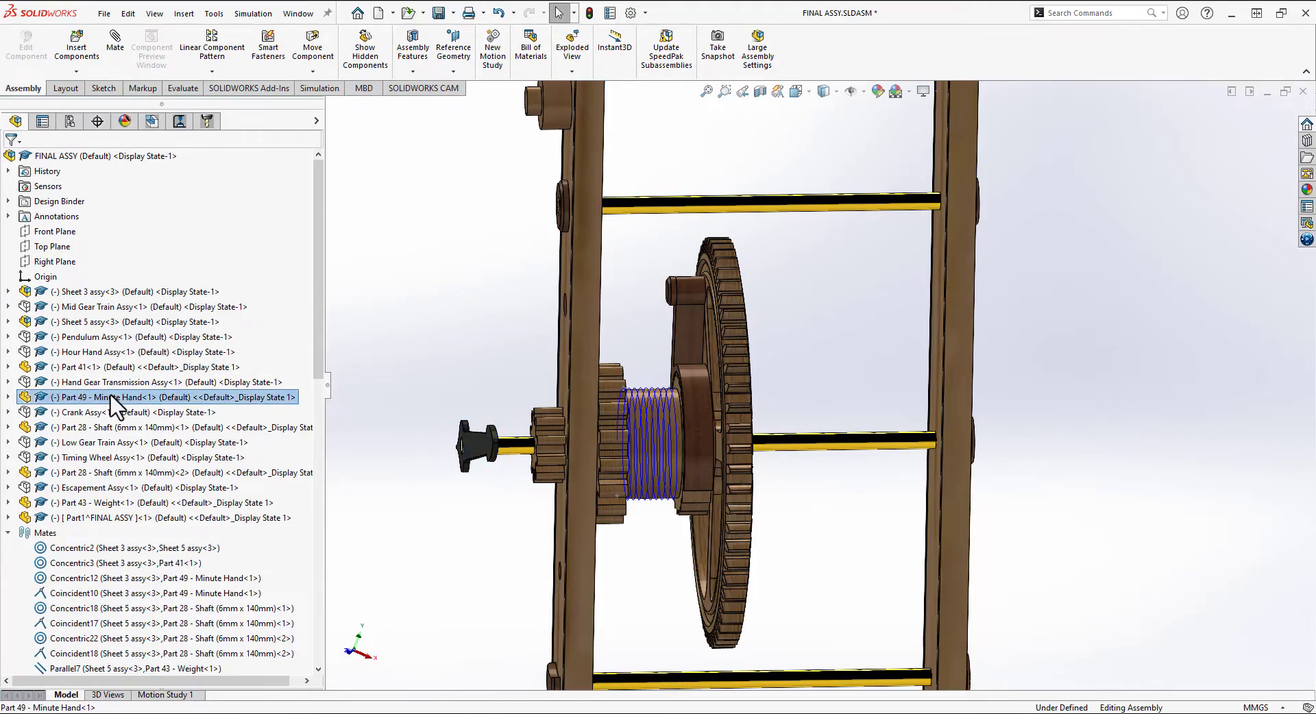
click(498, 478)
scroll(464, 558, up, 2)
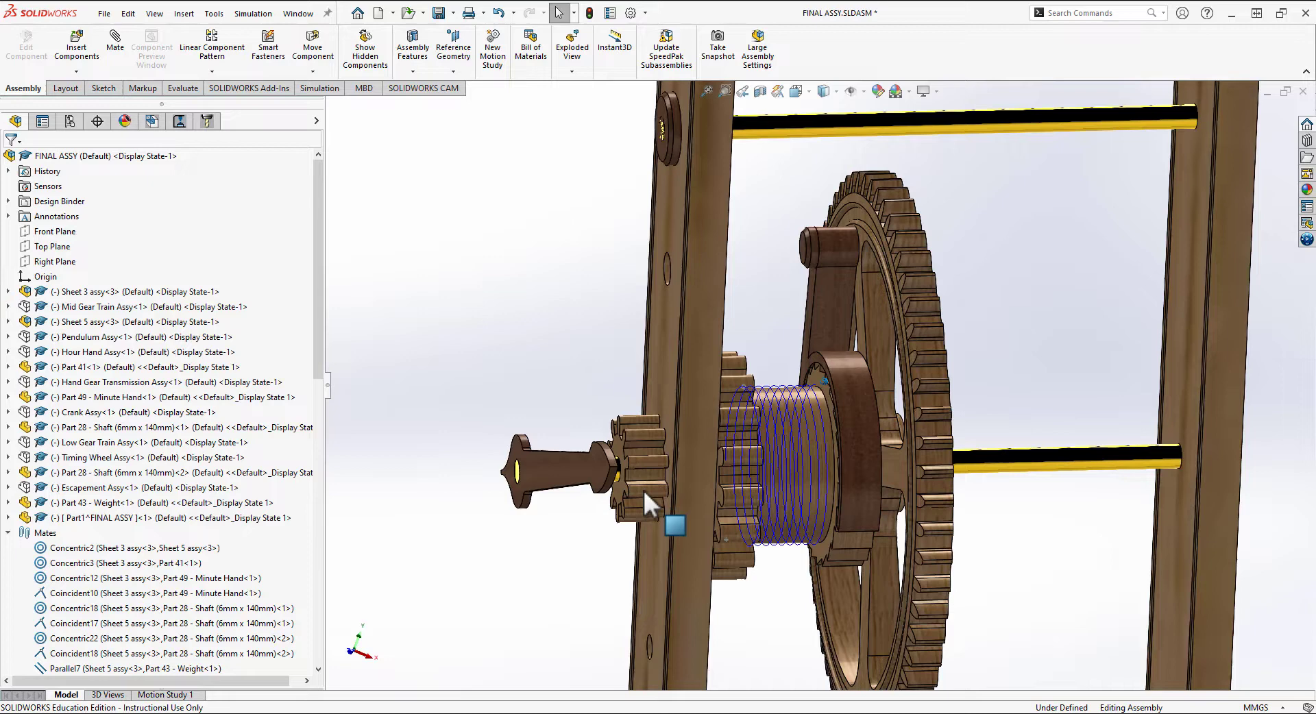
middle_drag(644, 492, 644, 495)
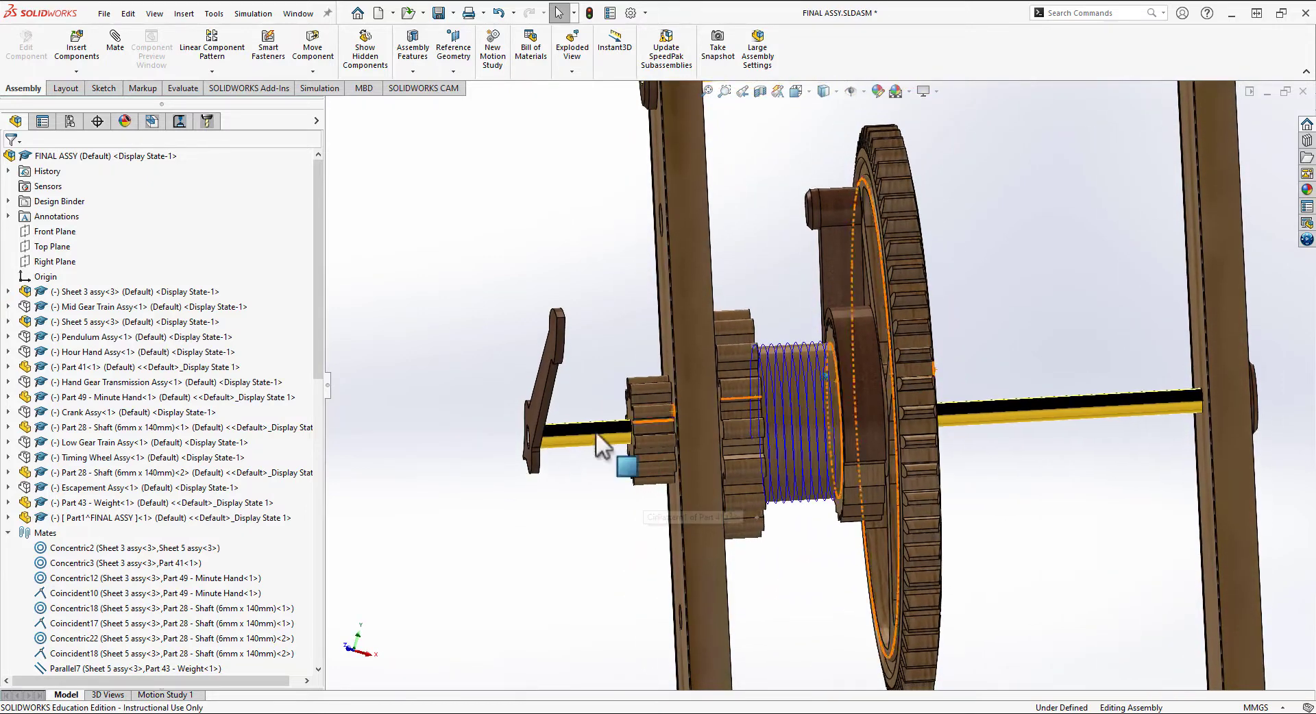
click(534, 412)
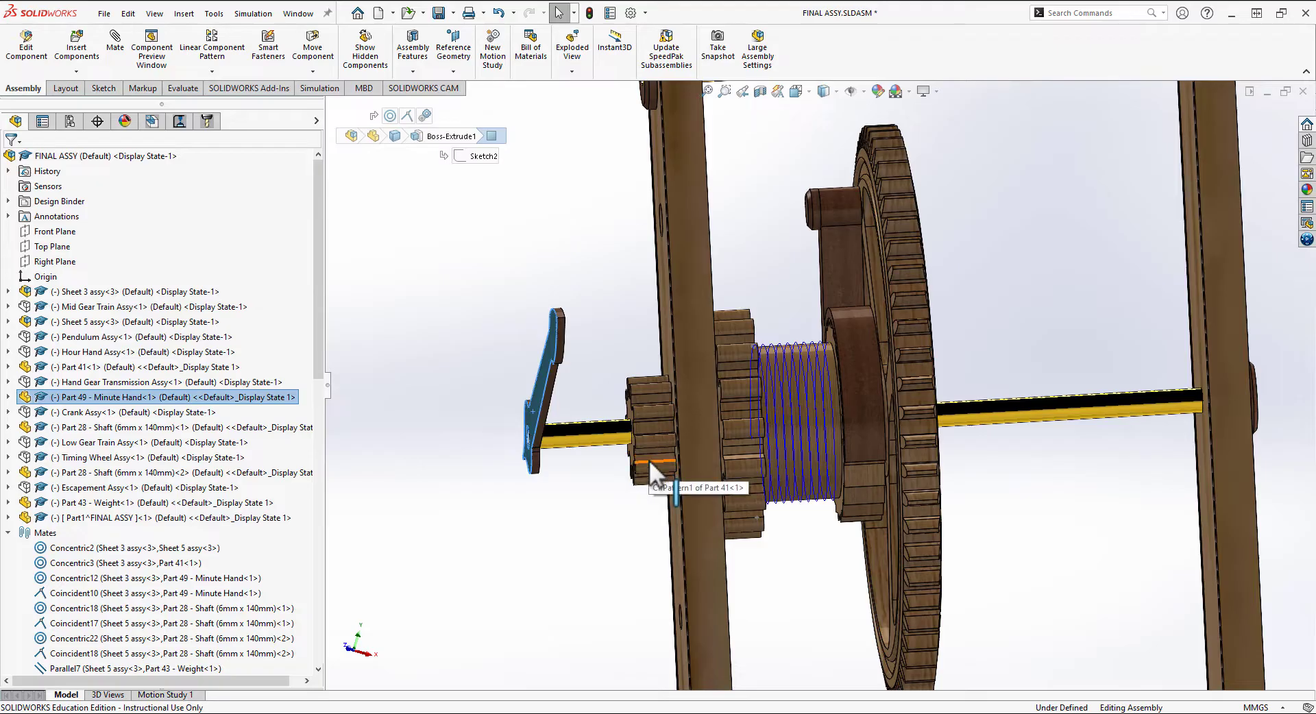
click(746, 470)
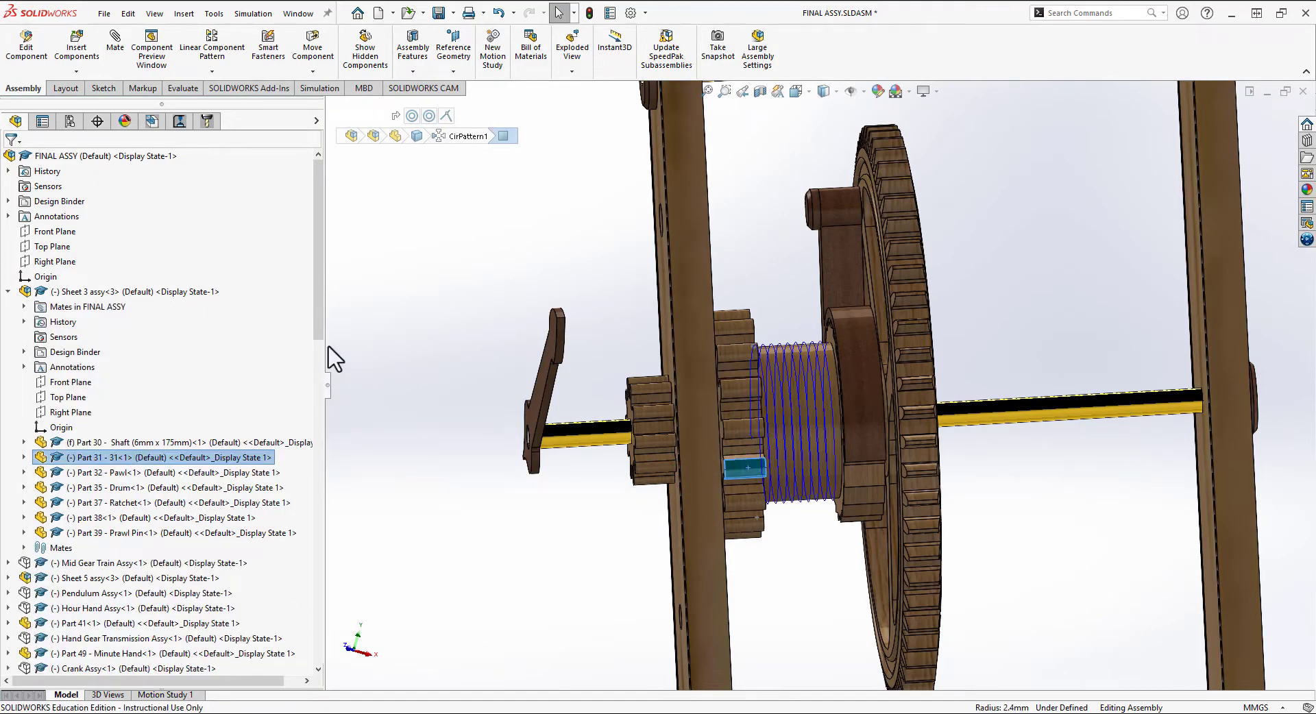
scroll(317, 306, down, 1)
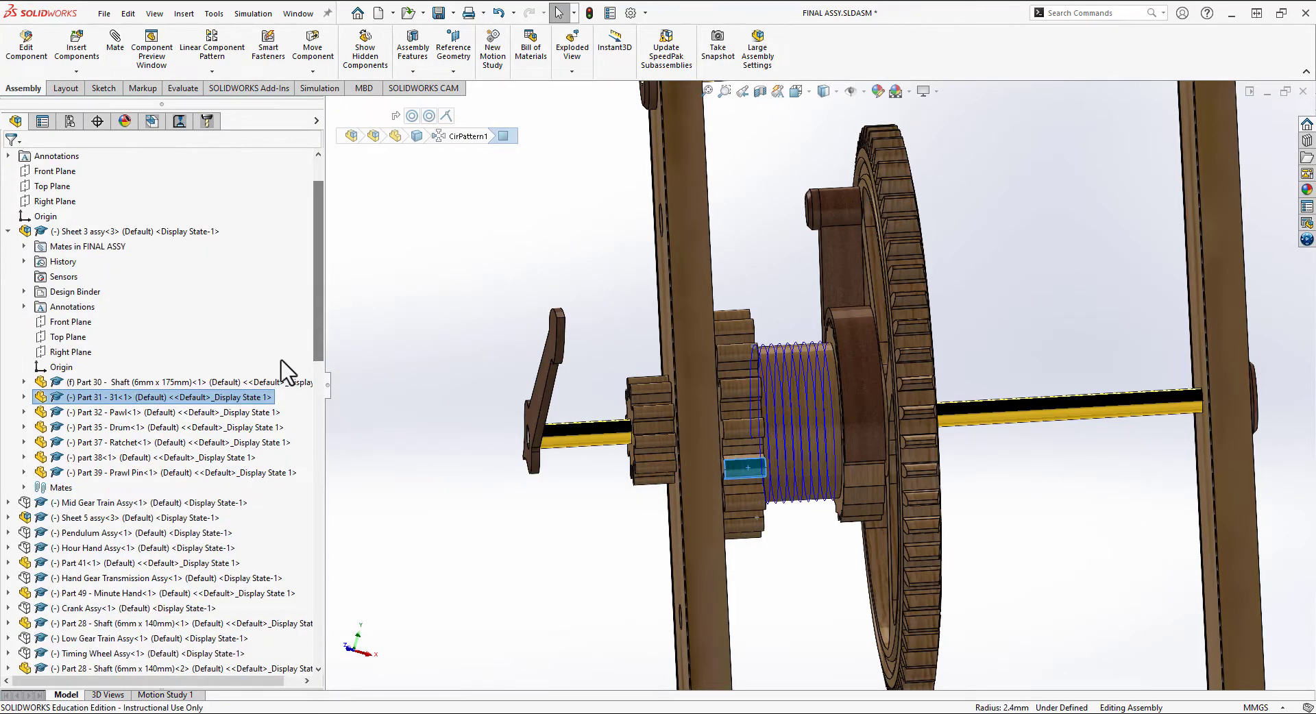
click(93, 562)
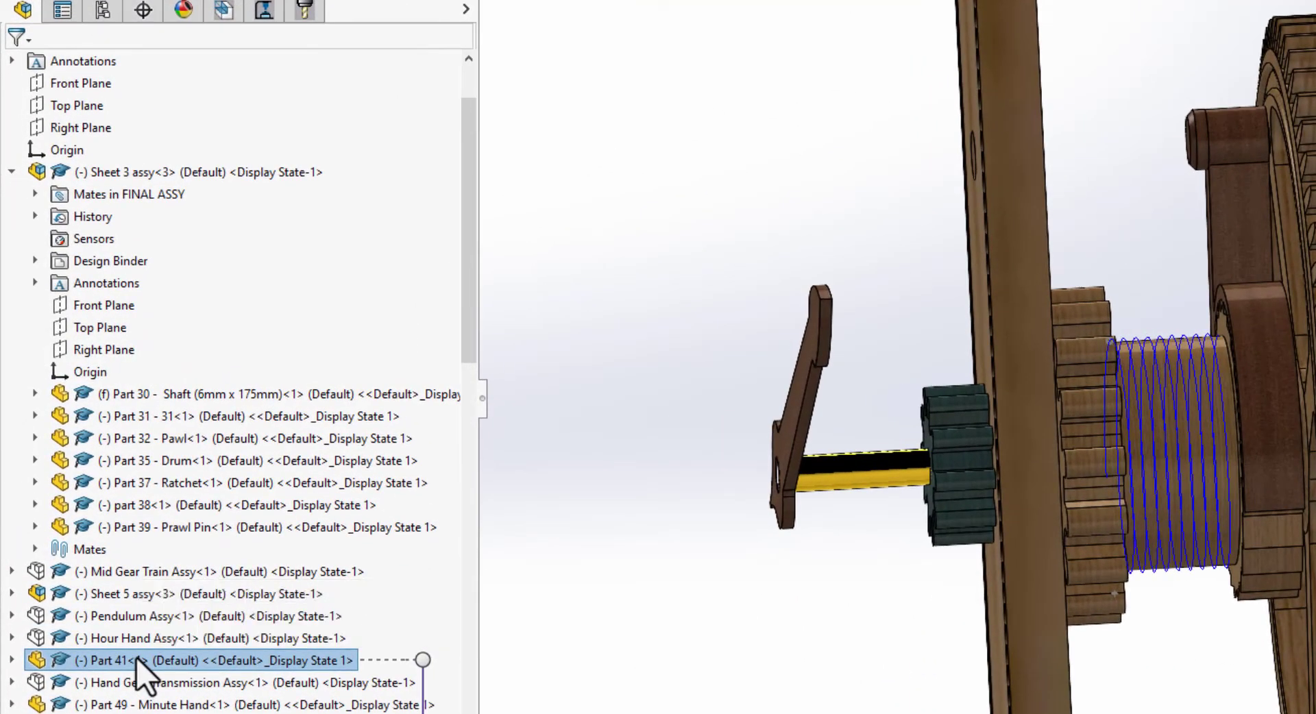
drag(126, 635, 176, 486)
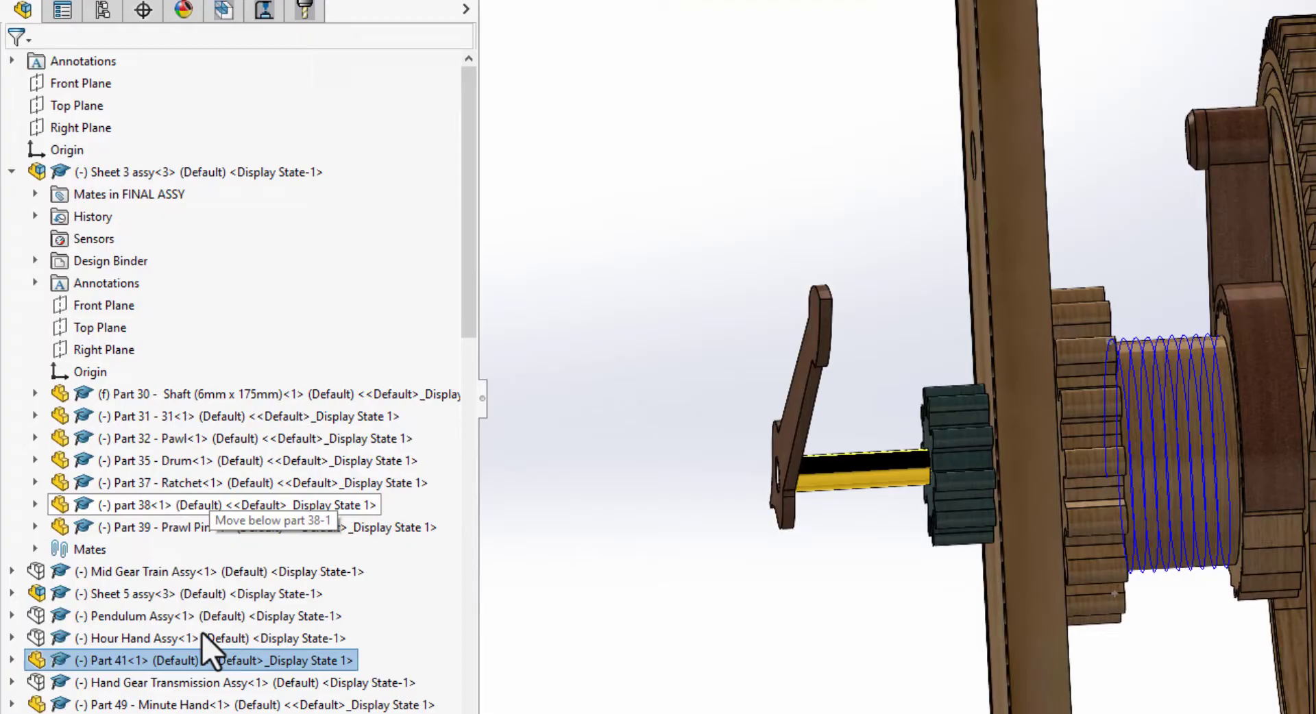
drag(202, 632, 200, 651)
- Move Part 49 - Minute Hand into Sheet 3 assy and select that subassembly to check which parts it includes
click(168, 705)
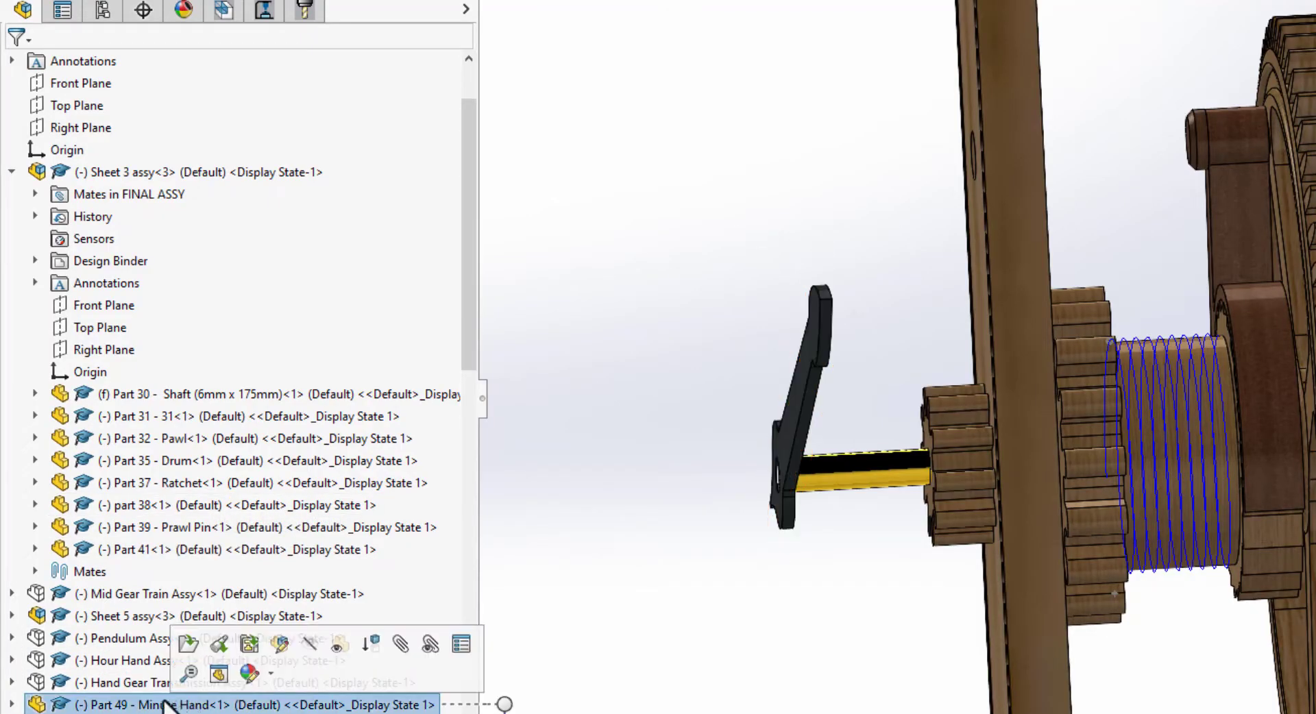
drag(168, 704, 241, 524)
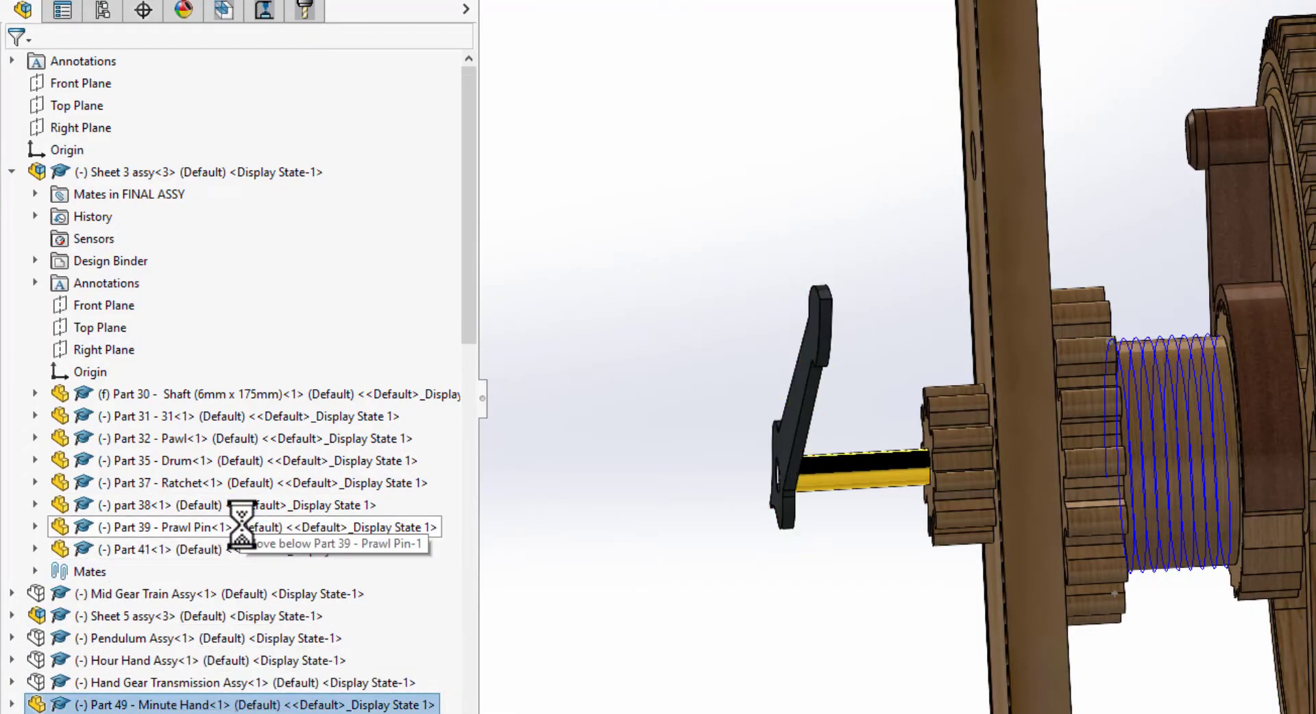
click(207, 174)
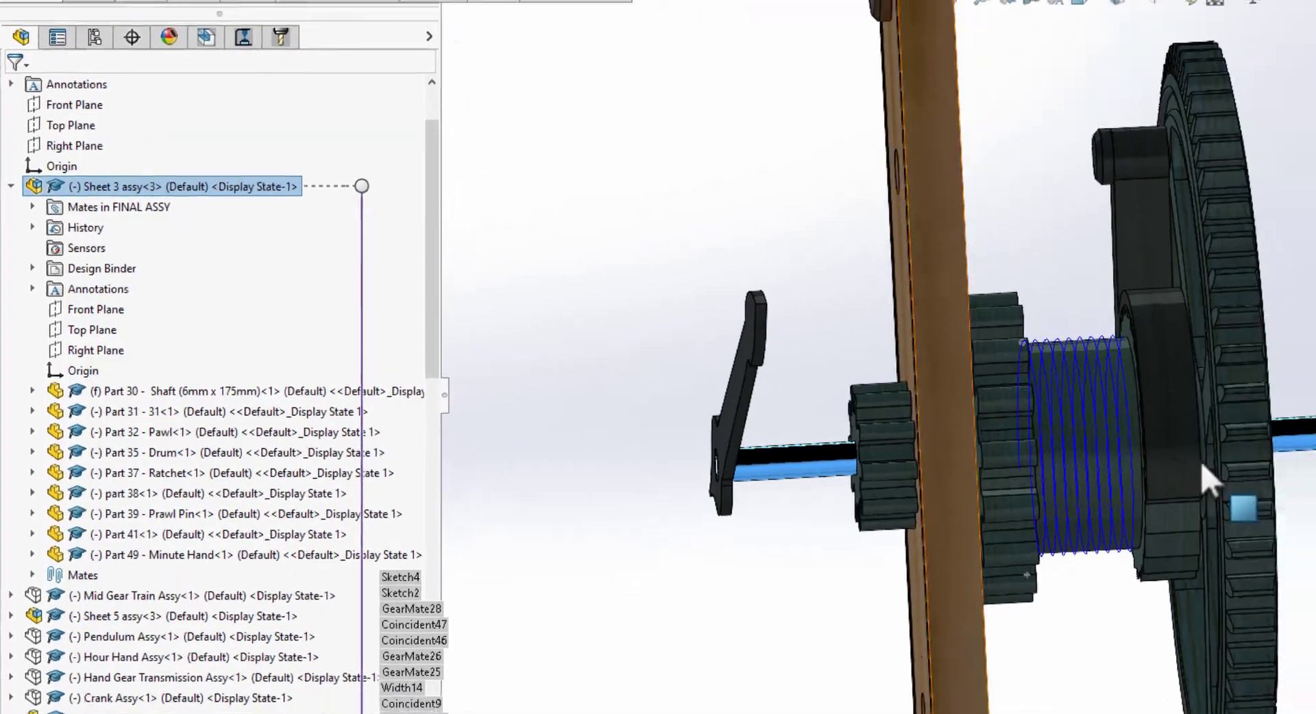
scroll(1203, 465, up, 2)
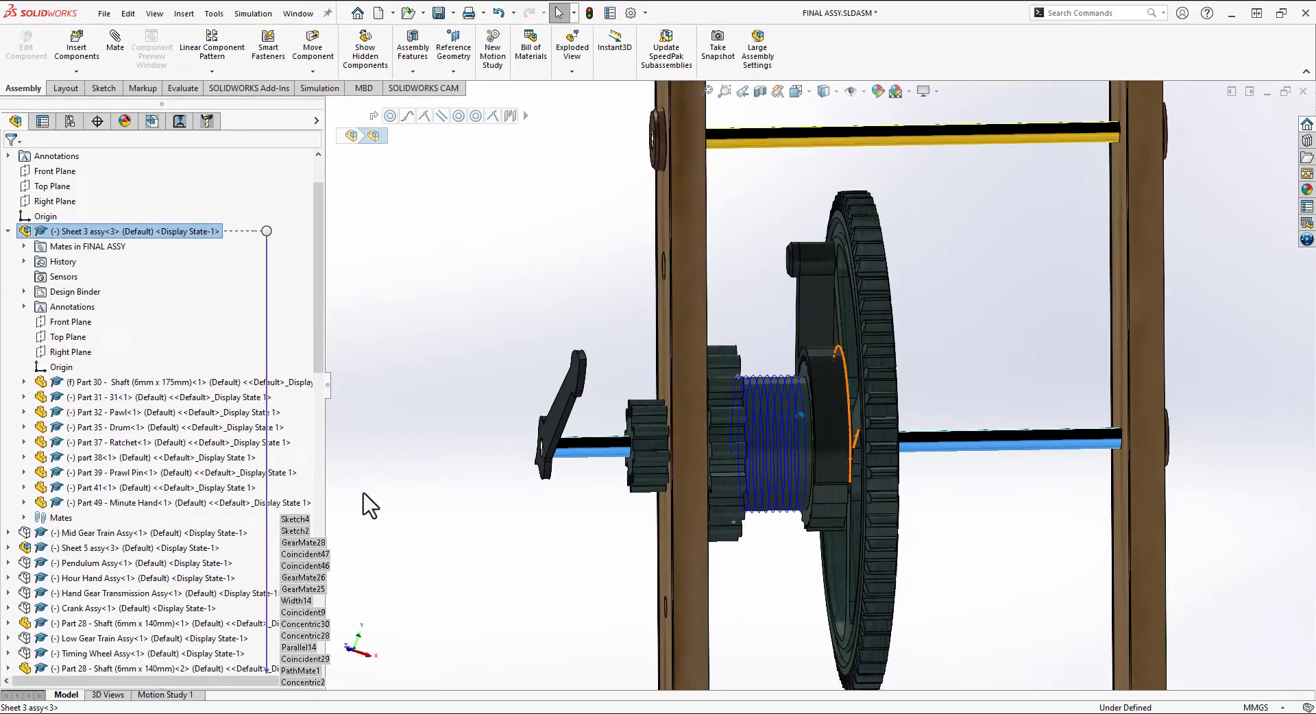
- Collapse the Sheet 3 assy and Sheet 5 assy branches in the component tree
click(8, 231)
click(94, 337)
scroll(820, 385, up, 2)
click(7, 261)
scroll(31, 292, down, 12)
ctrl+middle_drag(720, 137, 720, 390)
scroll(31, 292, up, 12)
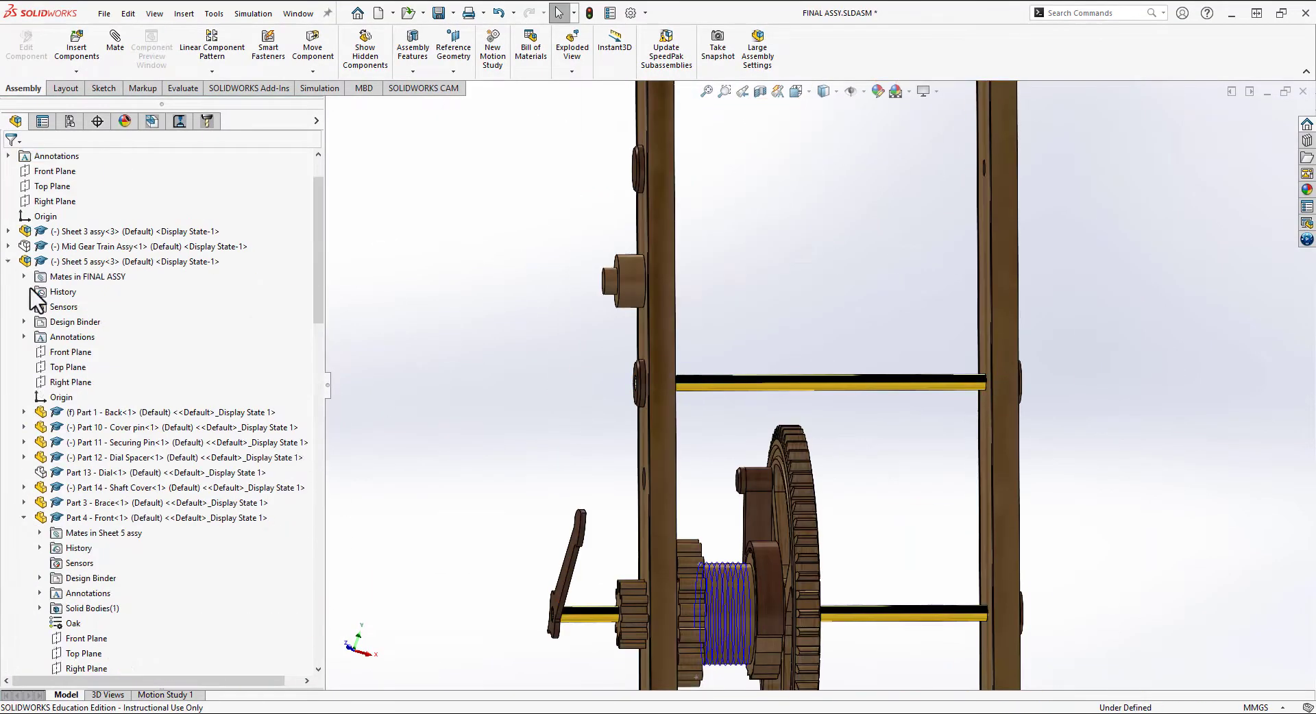
click(8, 261)
- Show the hidden subassemblies again and expand the display states beside the component tree
click(136, 261)
scroll(652, 274, up, 2)
middle_drag(449, 404, 685, 343)
click(805, 92)
click(316, 120)
middle_drag(617, 288, 535, 278)
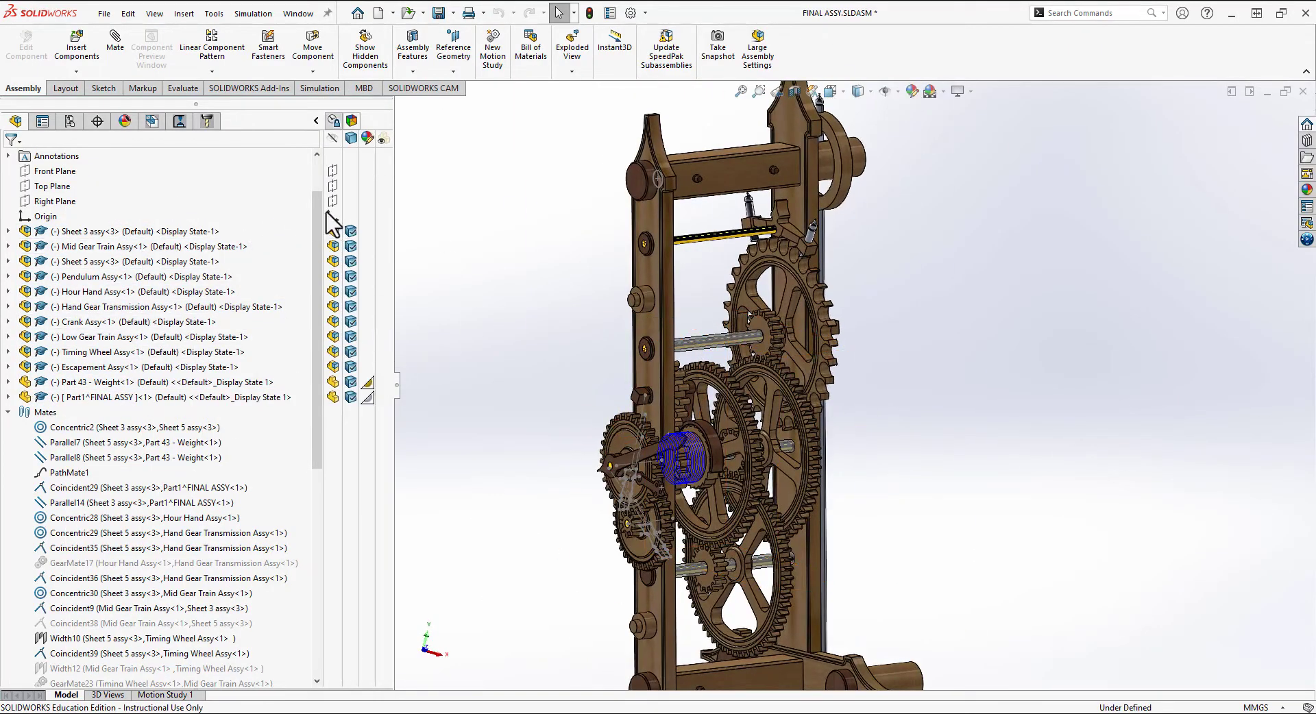
click(318, 169)
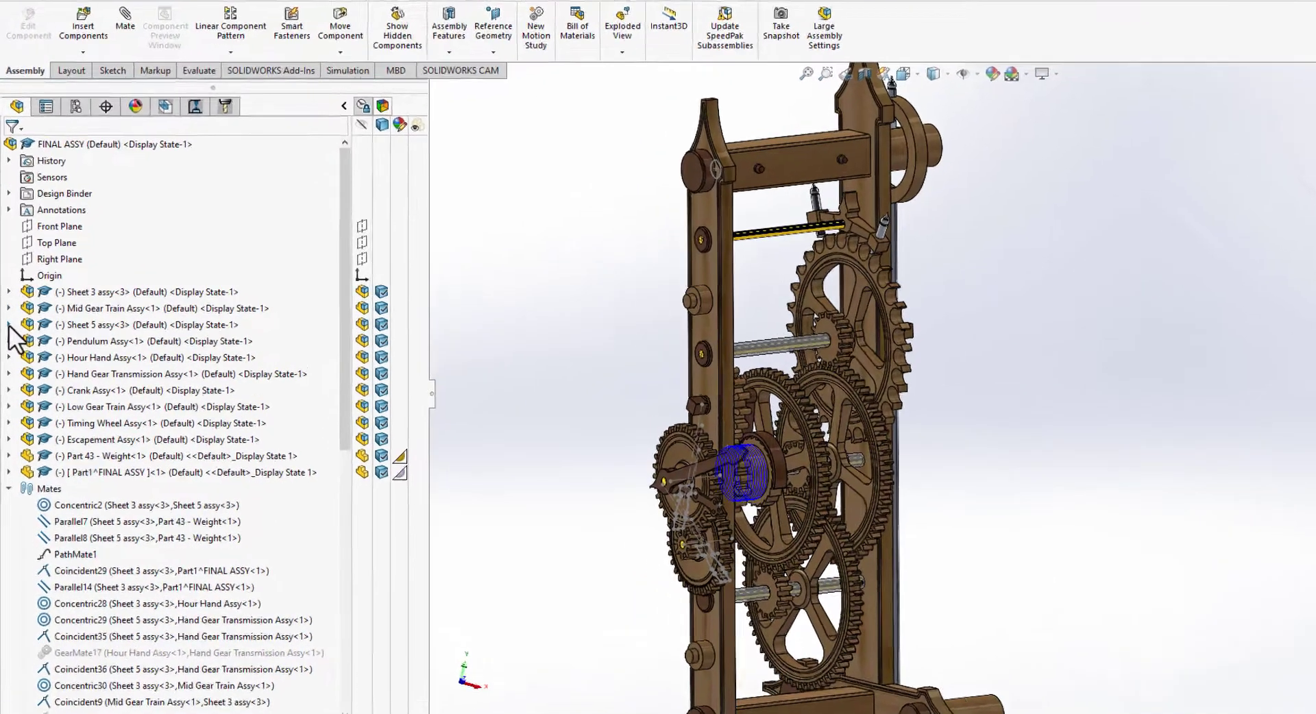
- Mate the origin of Sheet 5 assy coincident with the final assembly's origin, with axes aligned
click(7, 322)
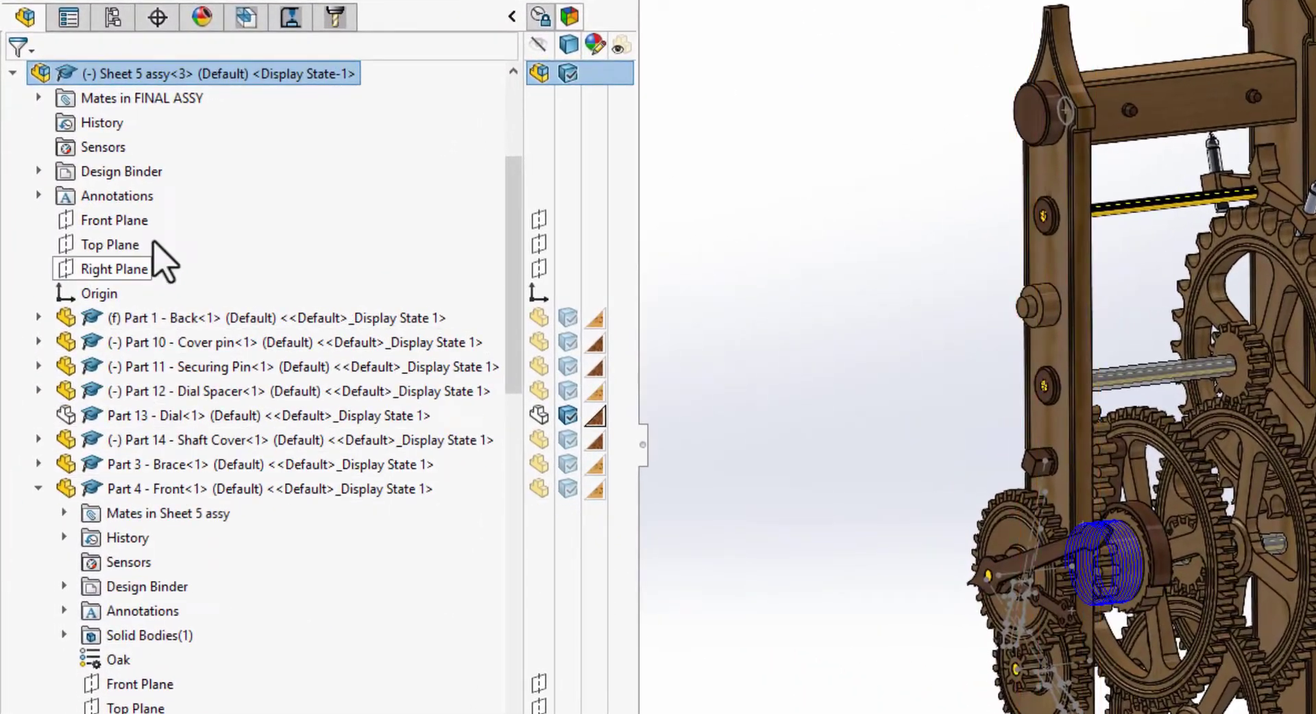
click(172, 66)
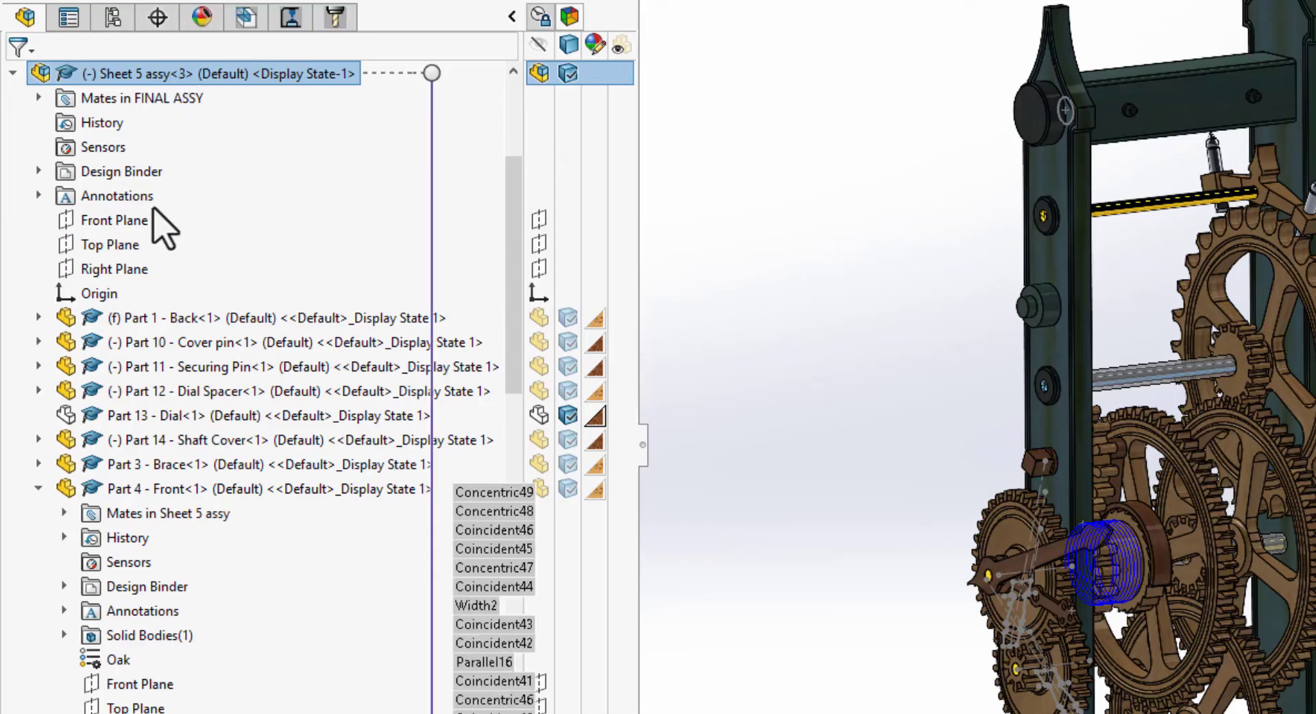
click(96, 296)
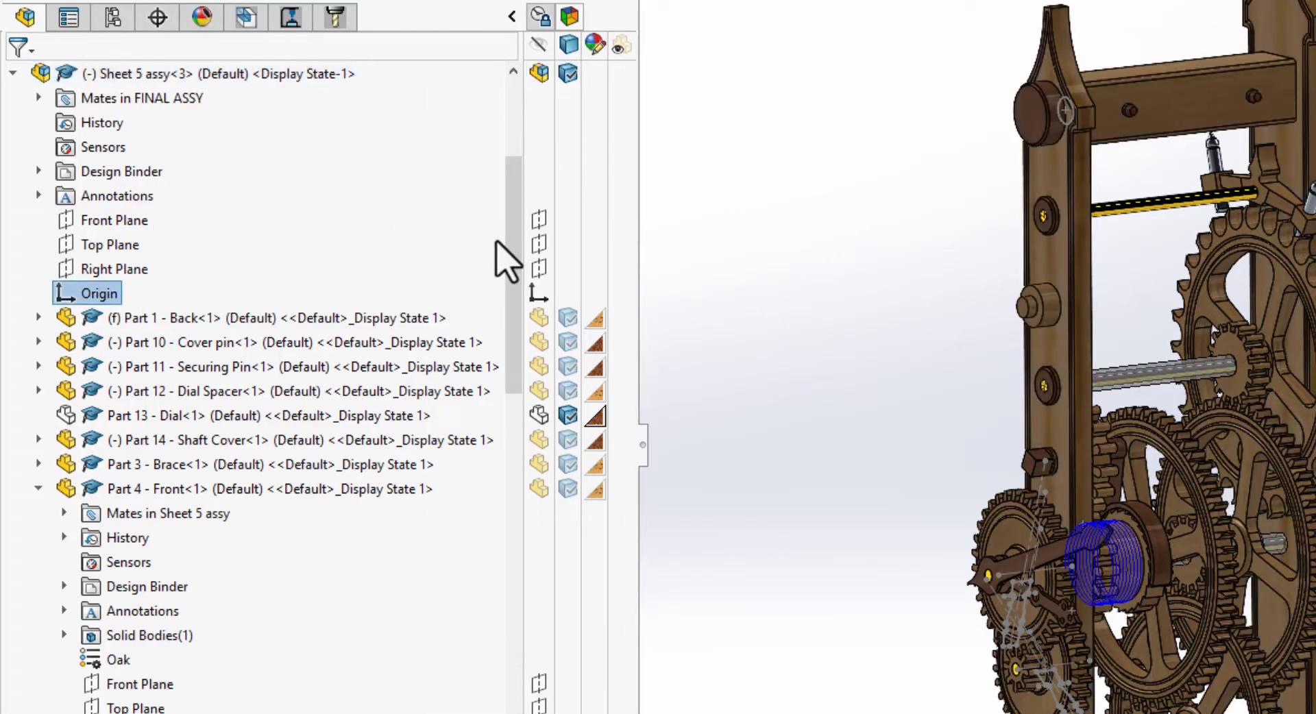
drag(506, 259, 491, 176)
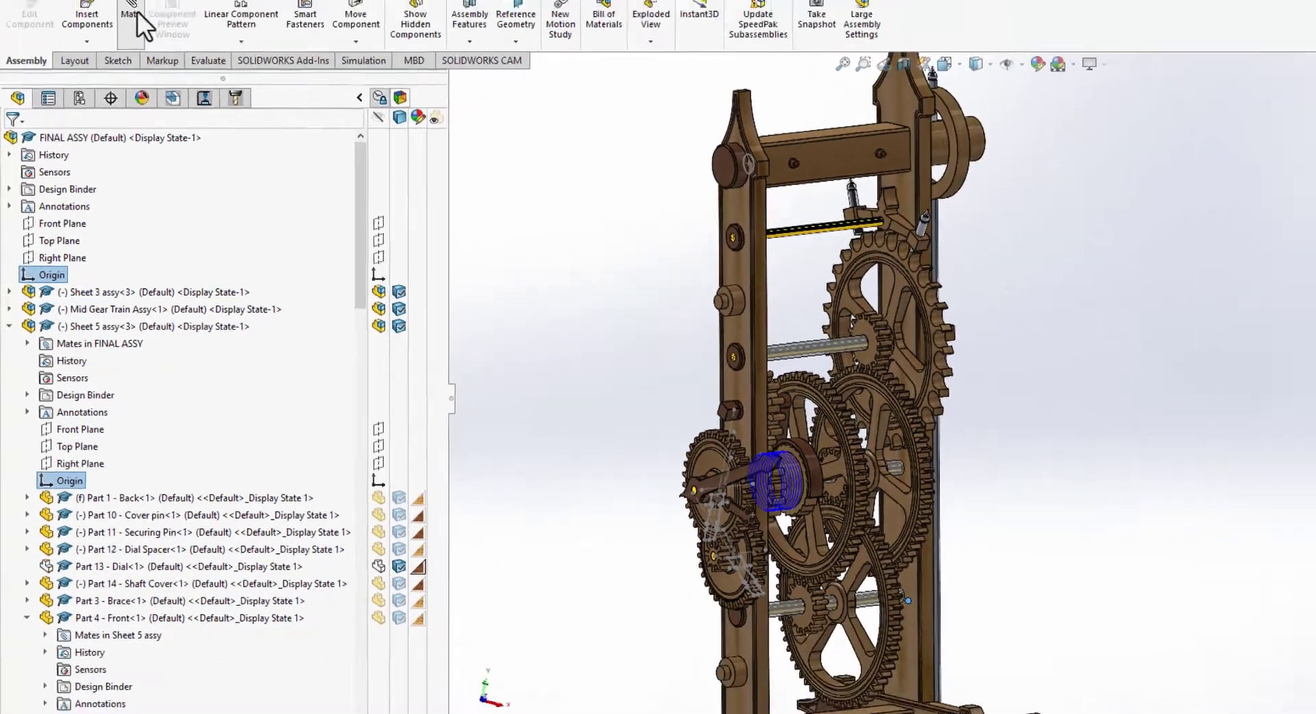
click(136, 15)
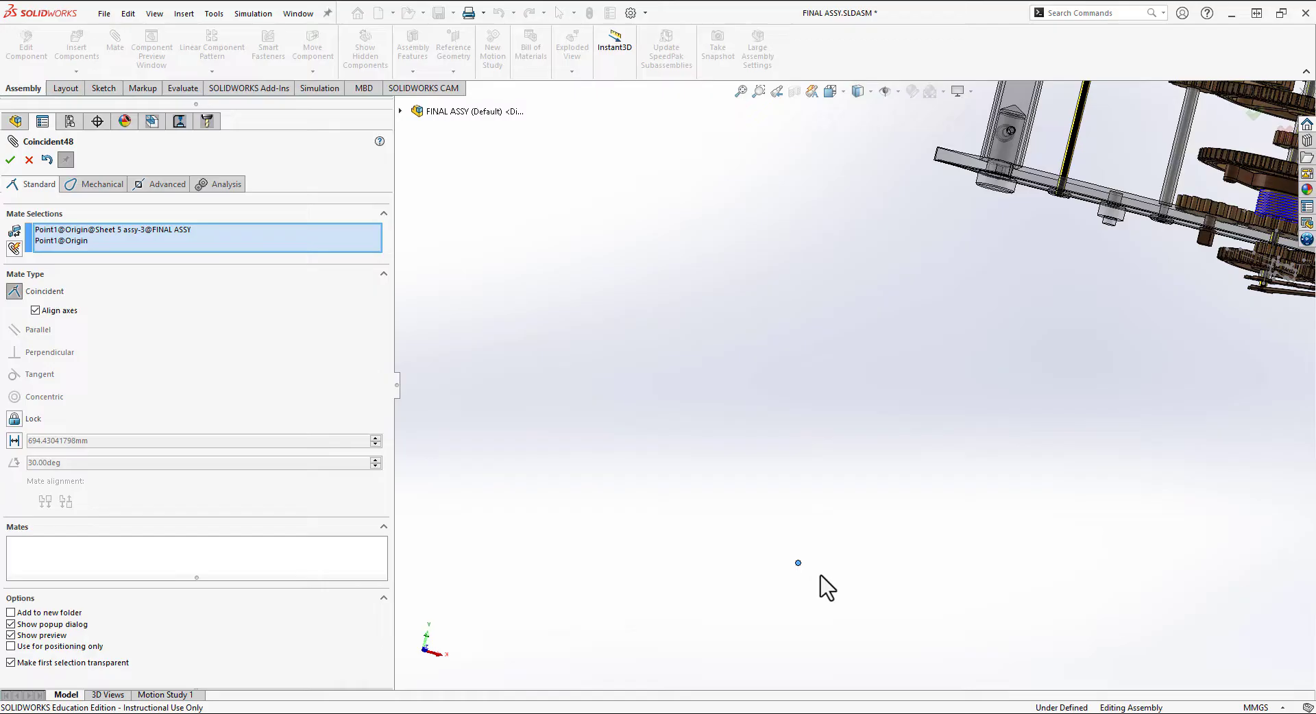
click(10, 161)
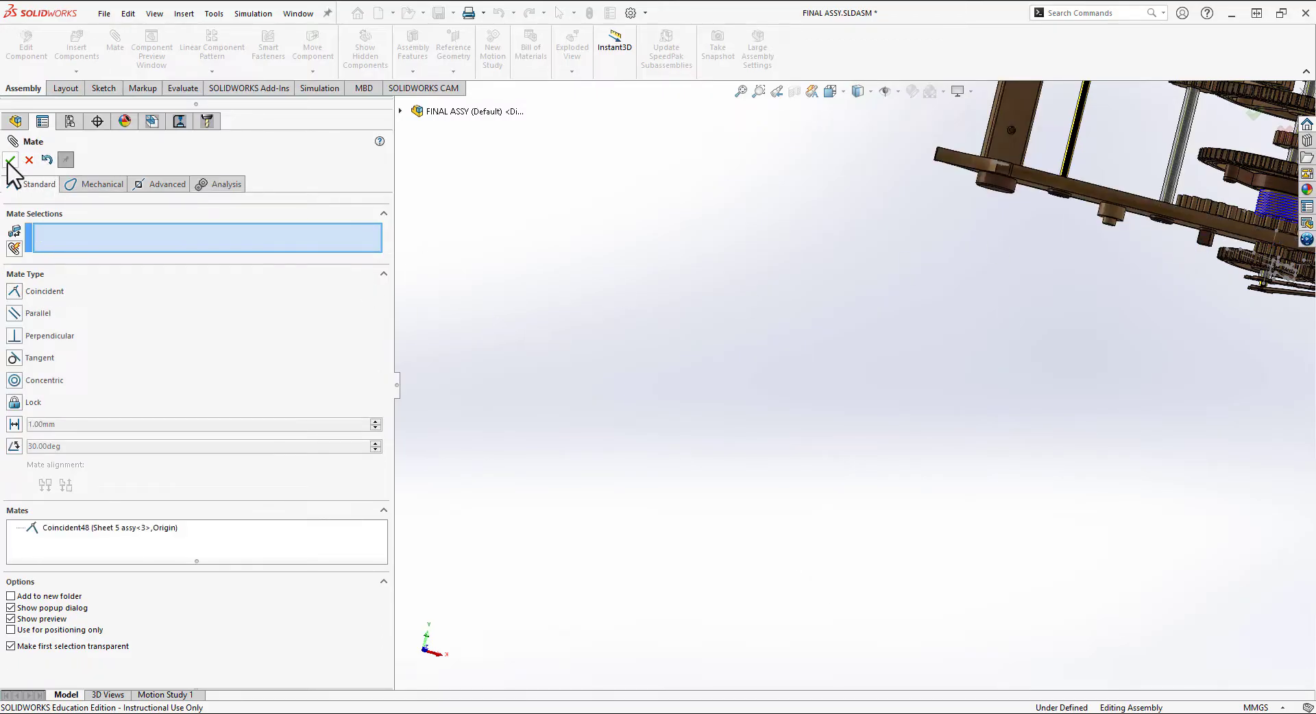
key(Escape)
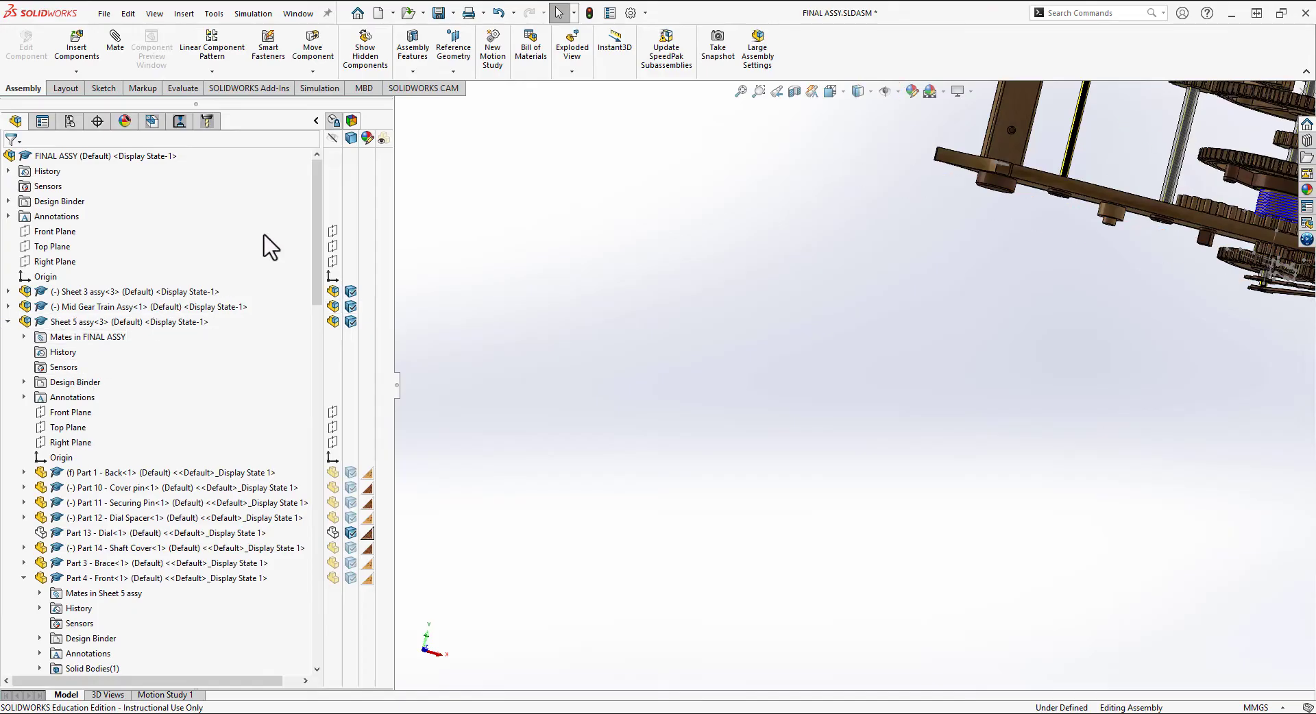
- Collapse Sheet 5 assy and check the clock's position relative to the final assembly's Front Plane and origin
mouse_move(317, 252)
mouse_down()
mouse_move(311, 523)
mouse_move(337, 247)
mouse_up()
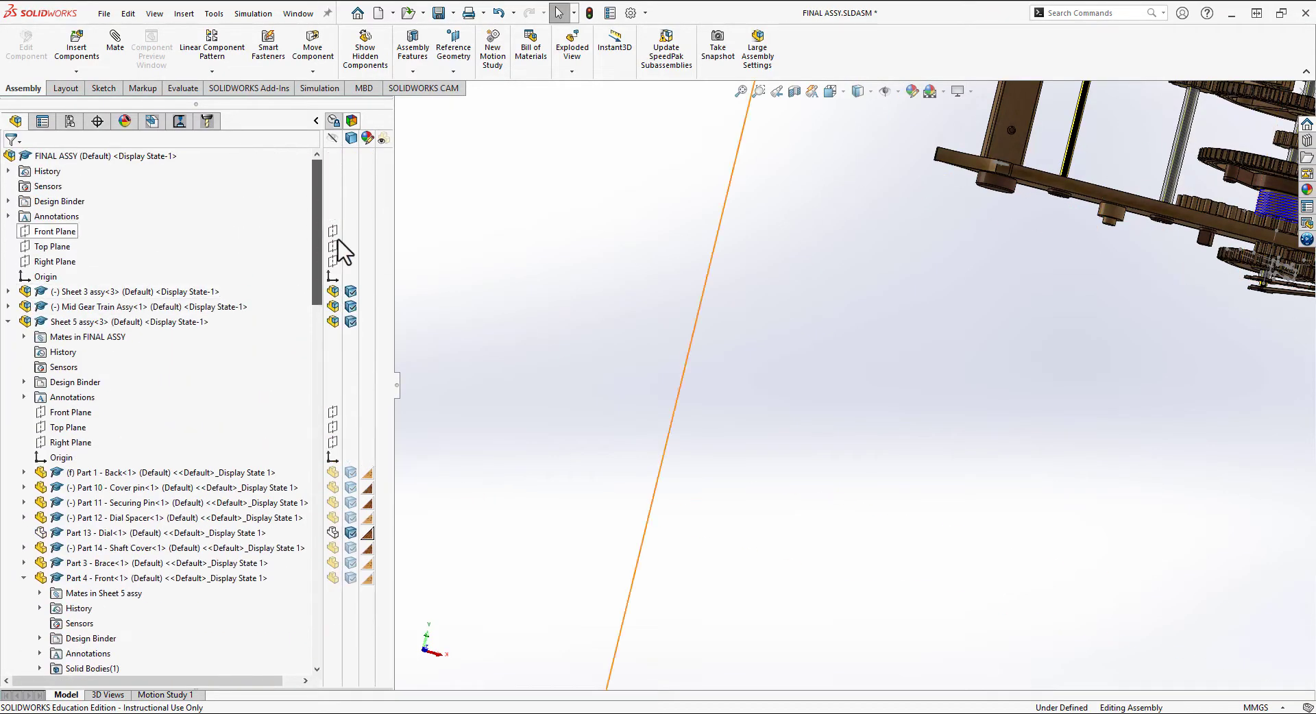
click(7, 322)
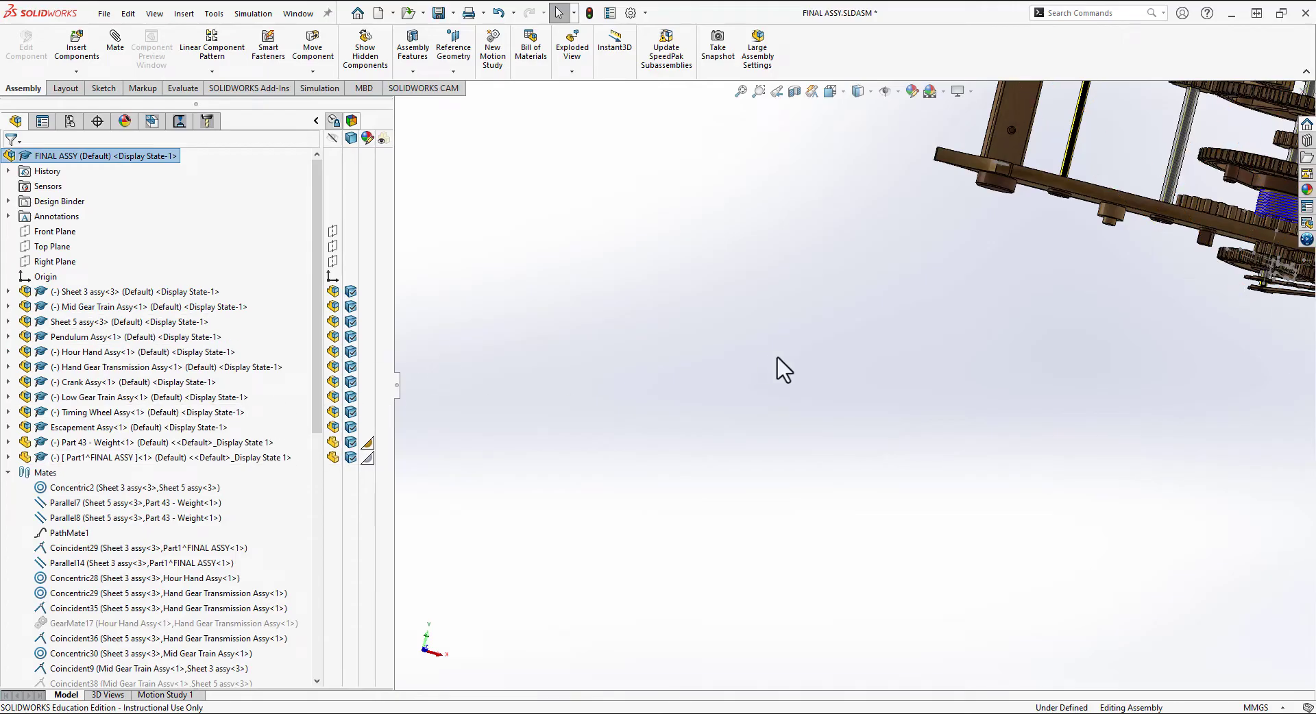
click(240, 307)
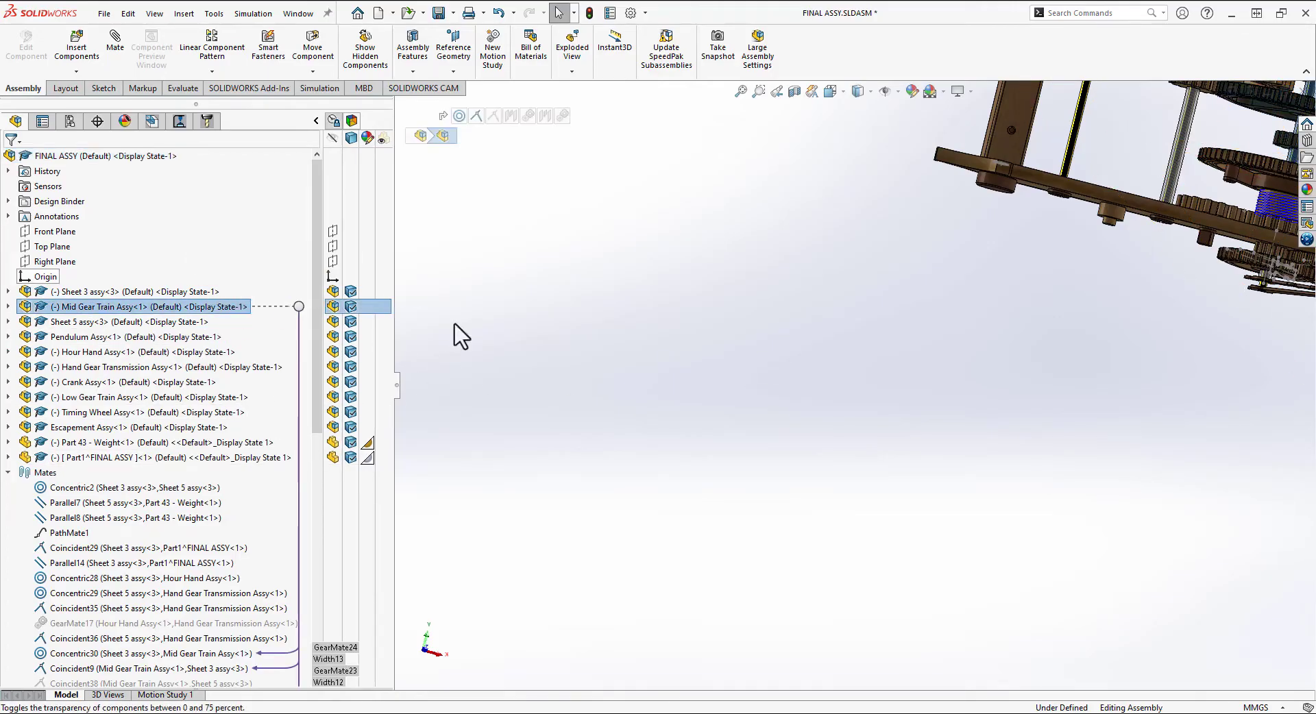
click(36, 234)
scroll(820, 369, up, 2)
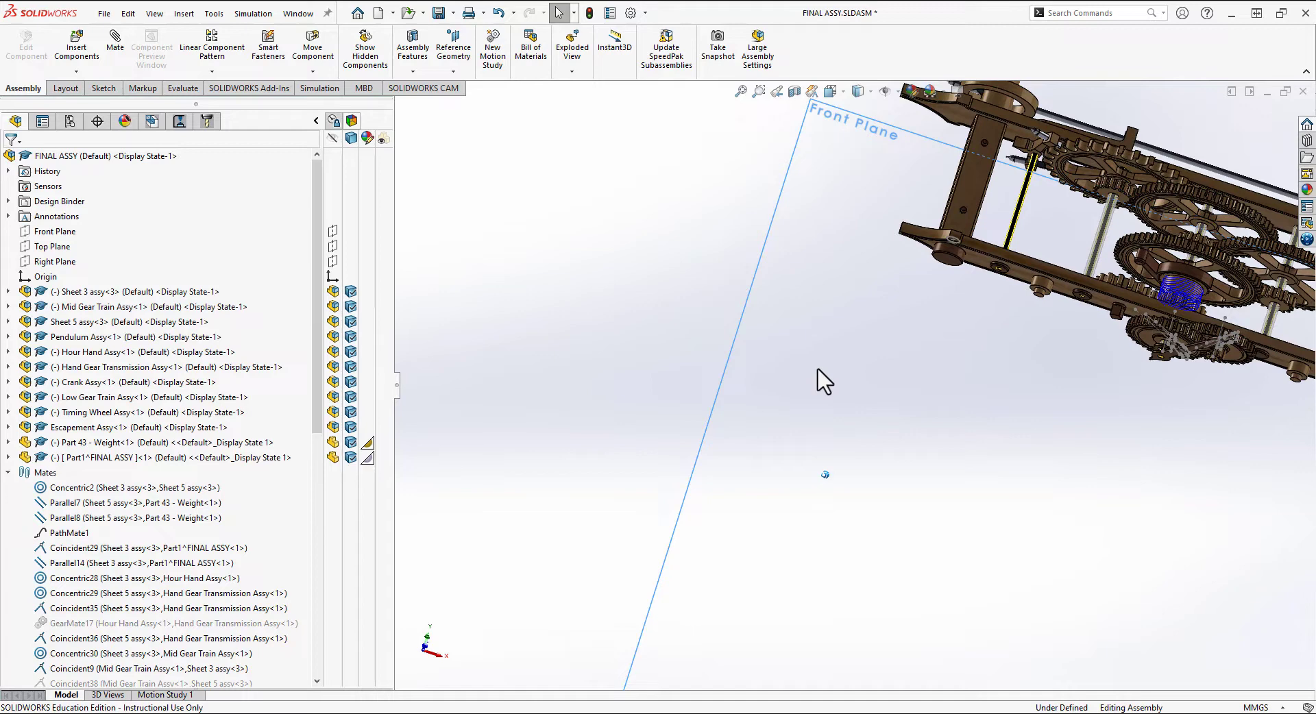
middle_drag(820, 369, 758, 351)
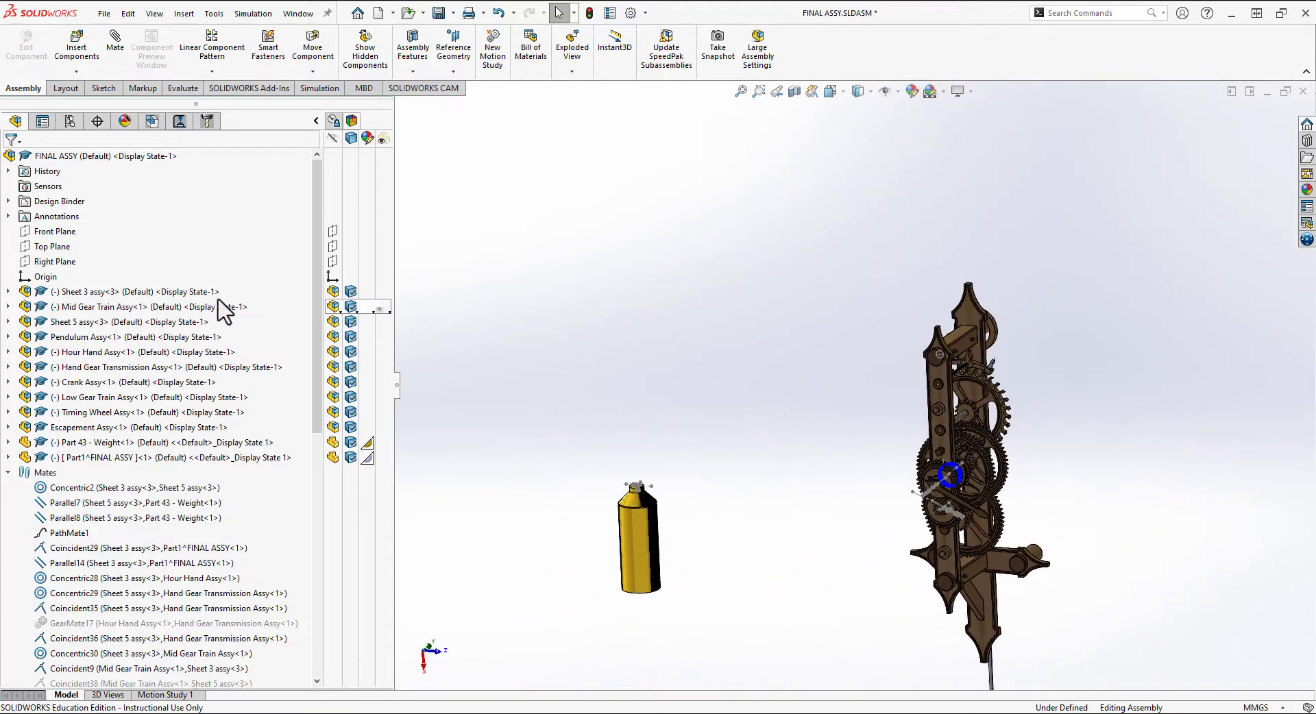
click(44, 277)
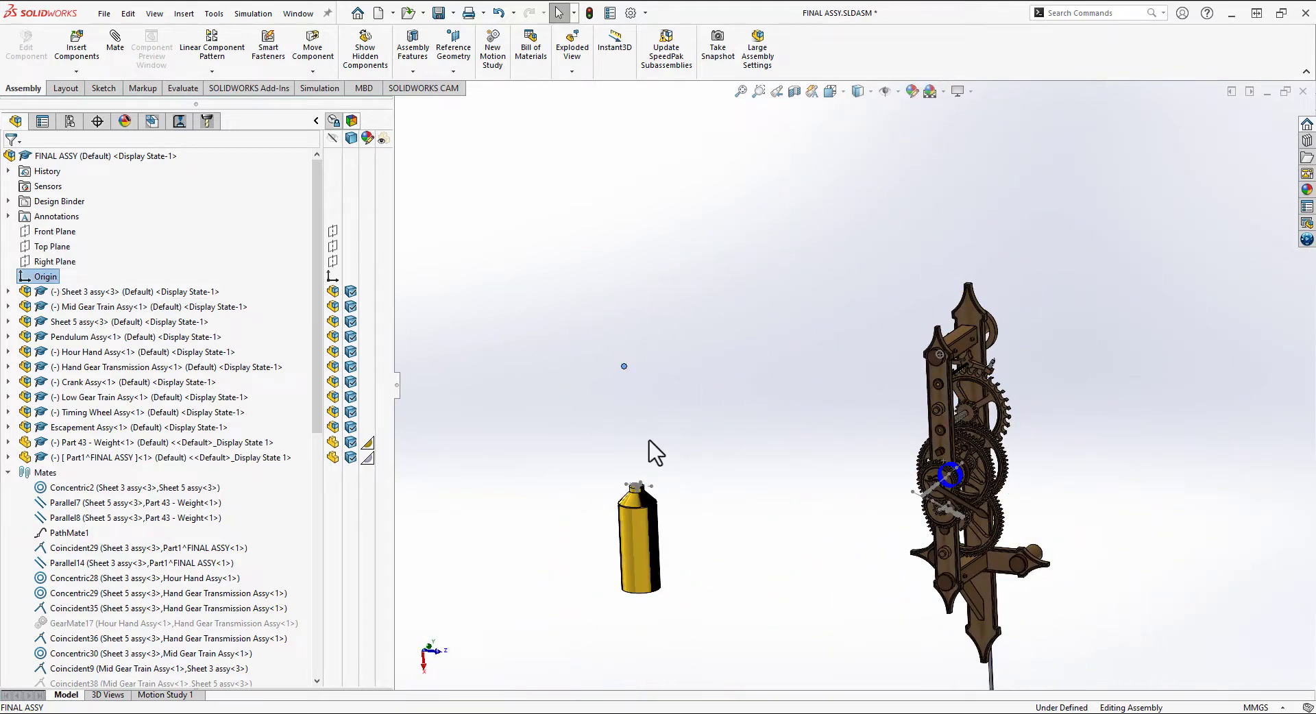
- Open the Sheet 5 assy subassembly in its own window
click(60, 322)
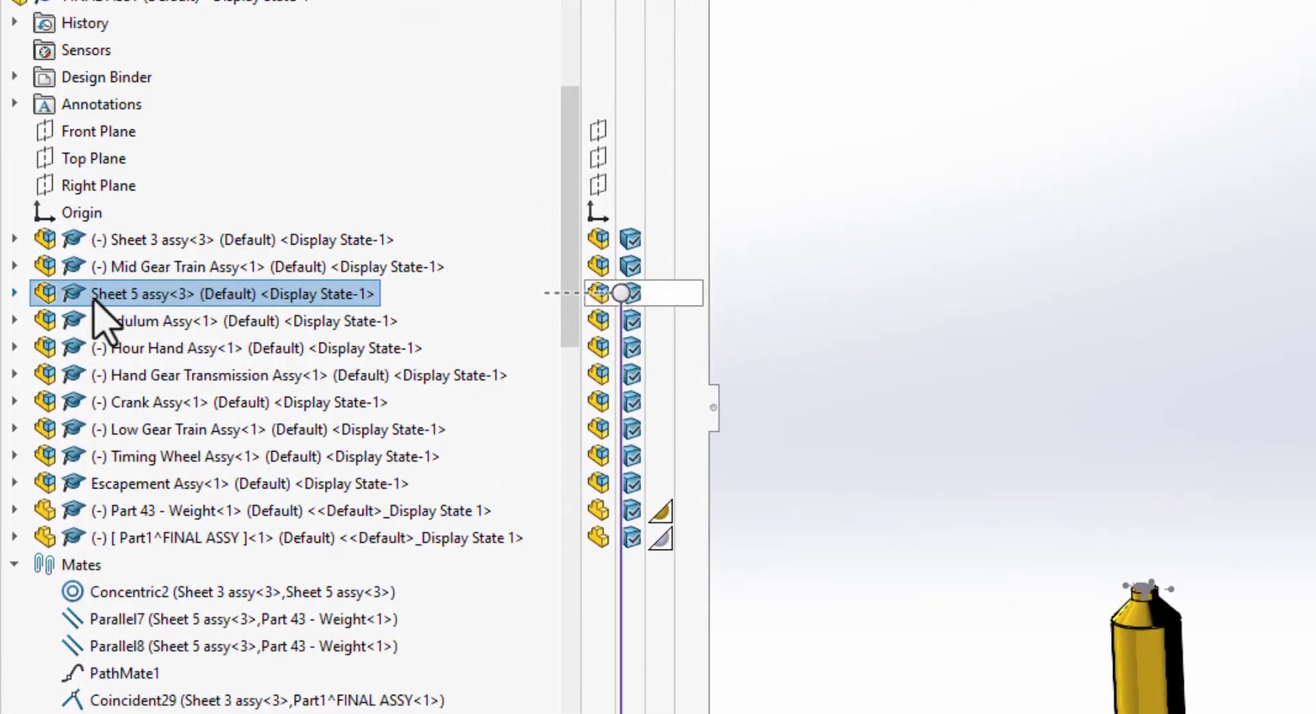
click(9, 321)
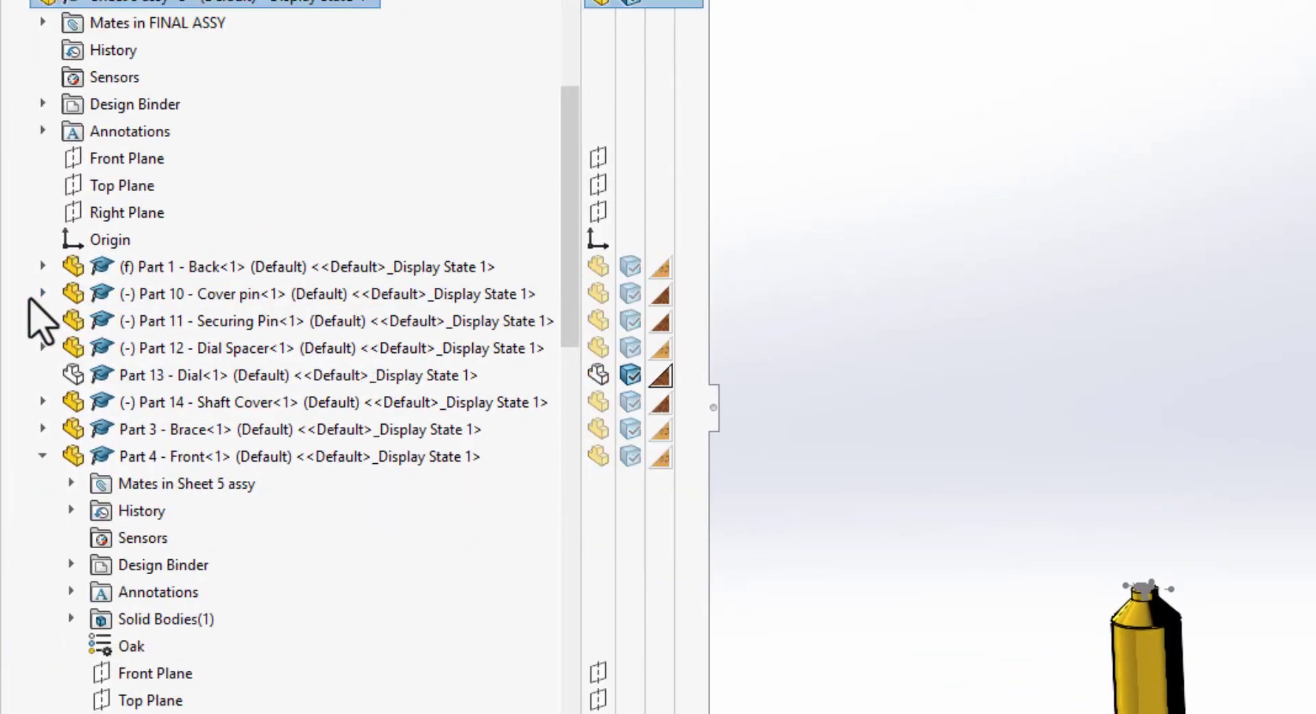
right_click(151, 2)
click(161, 2)
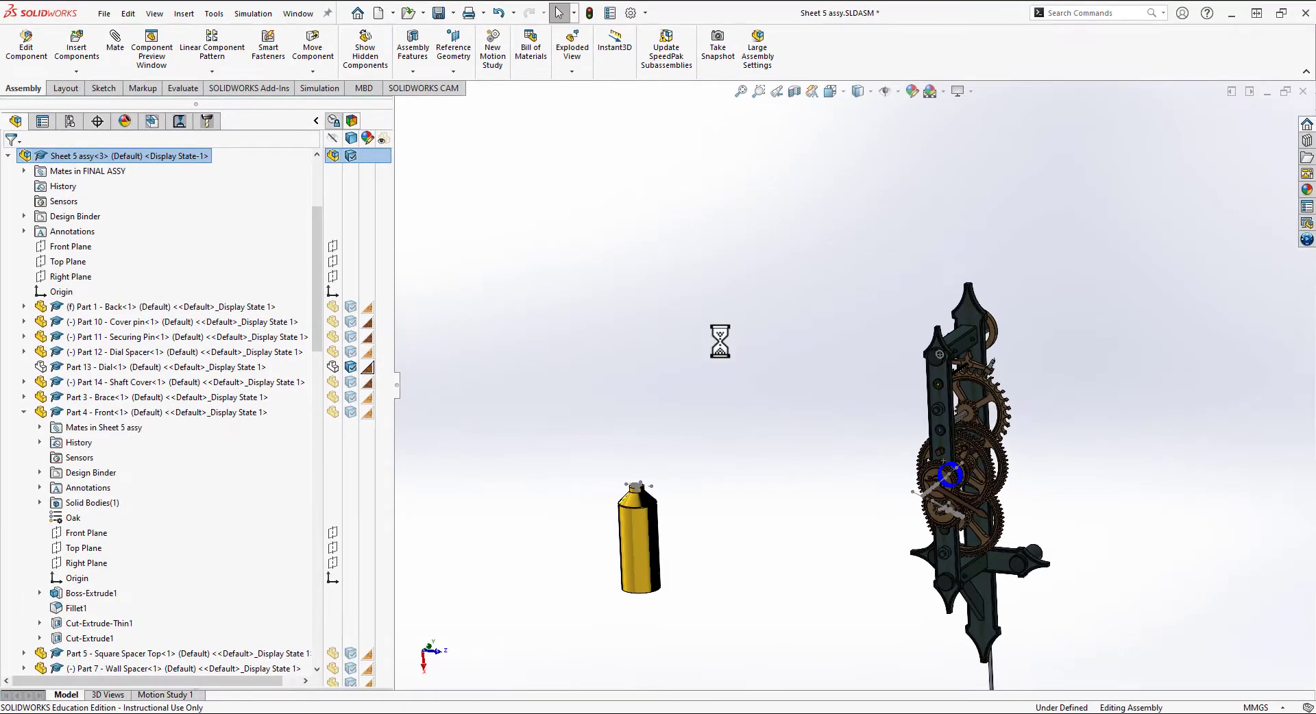
scroll(902, 370, up, 6)
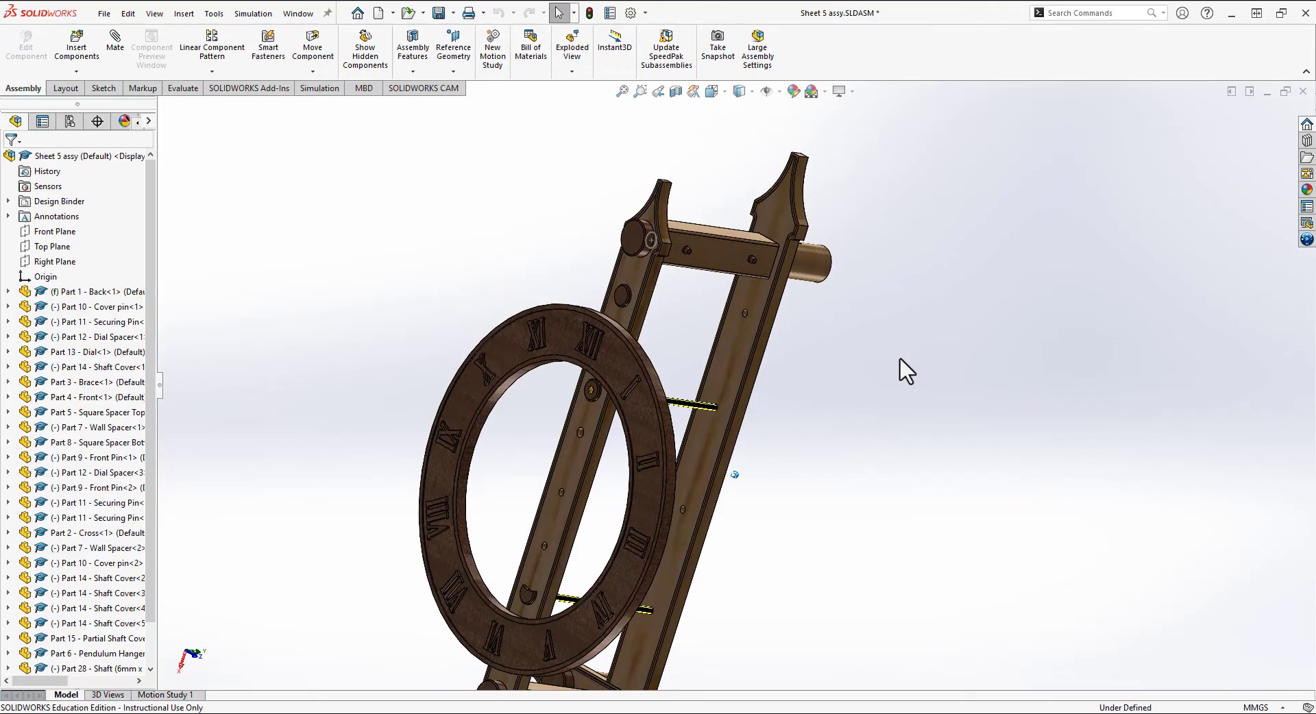
- Compare the origin location of Part 1 - Back with the origin of Sheet 5 assy
click(60, 291)
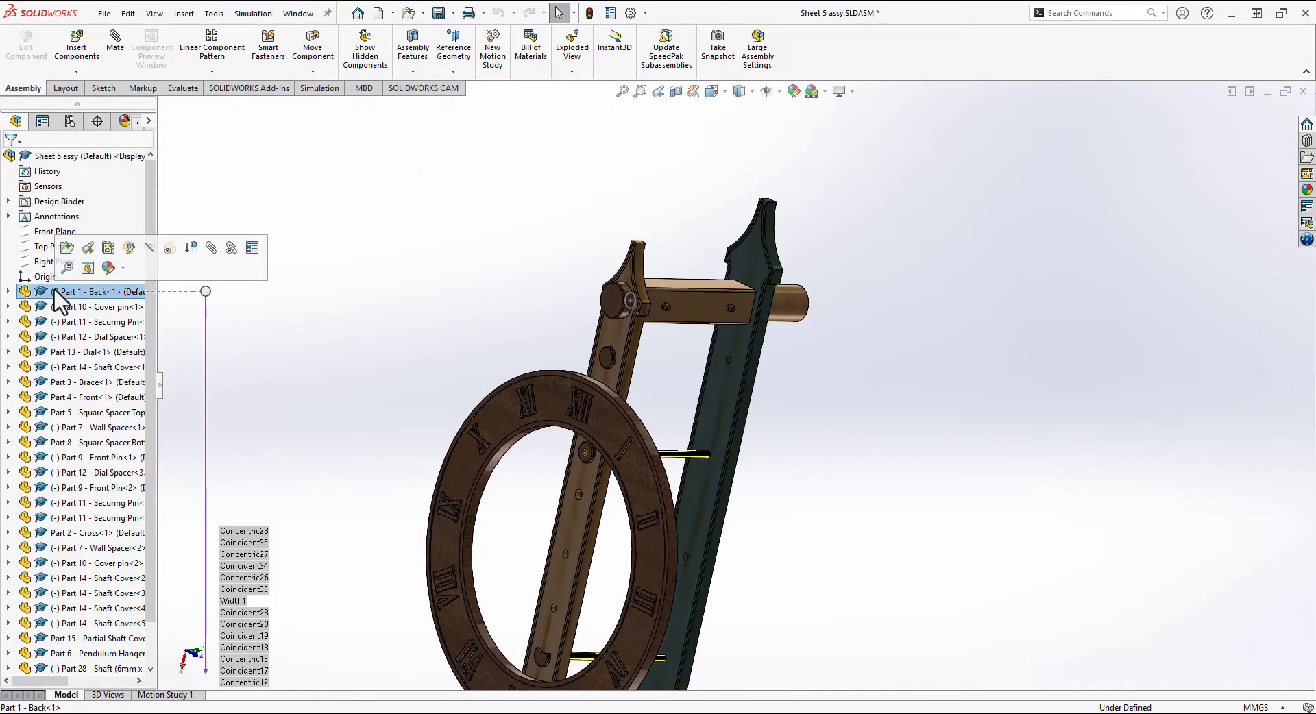
click(9, 291)
click(53, 455)
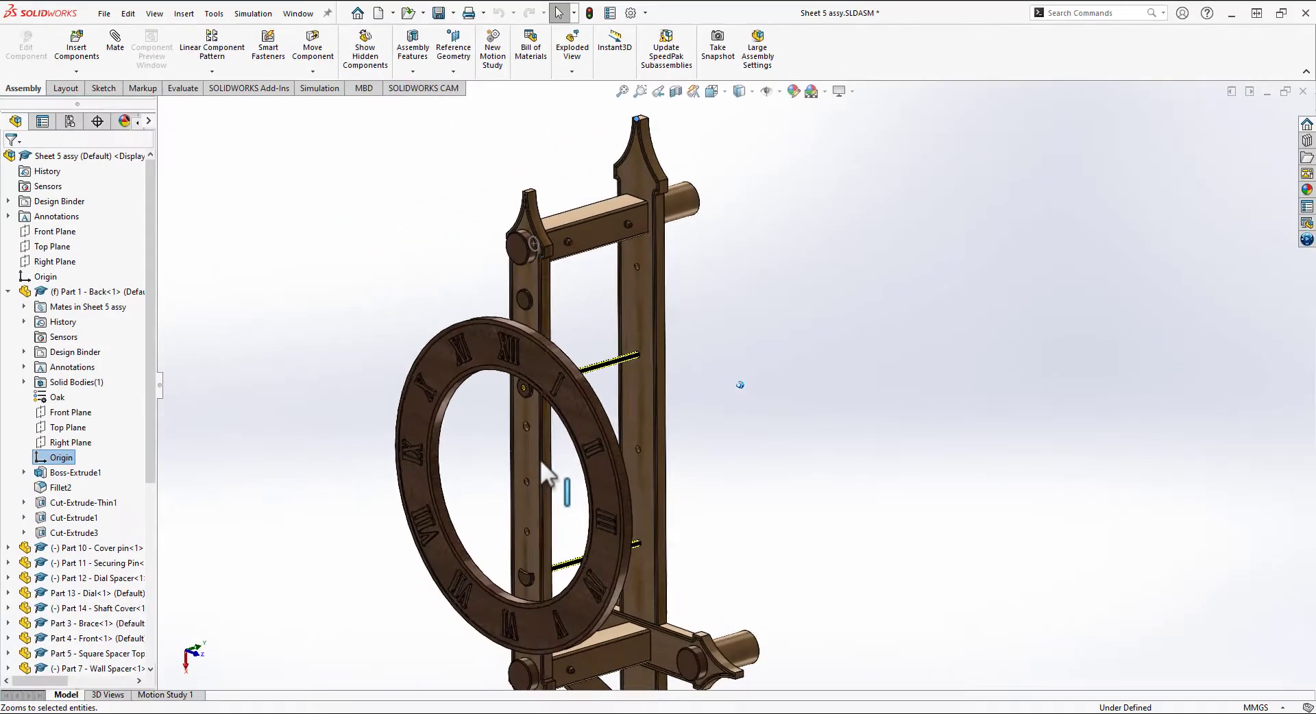
scroll(540, 459, up, 2)
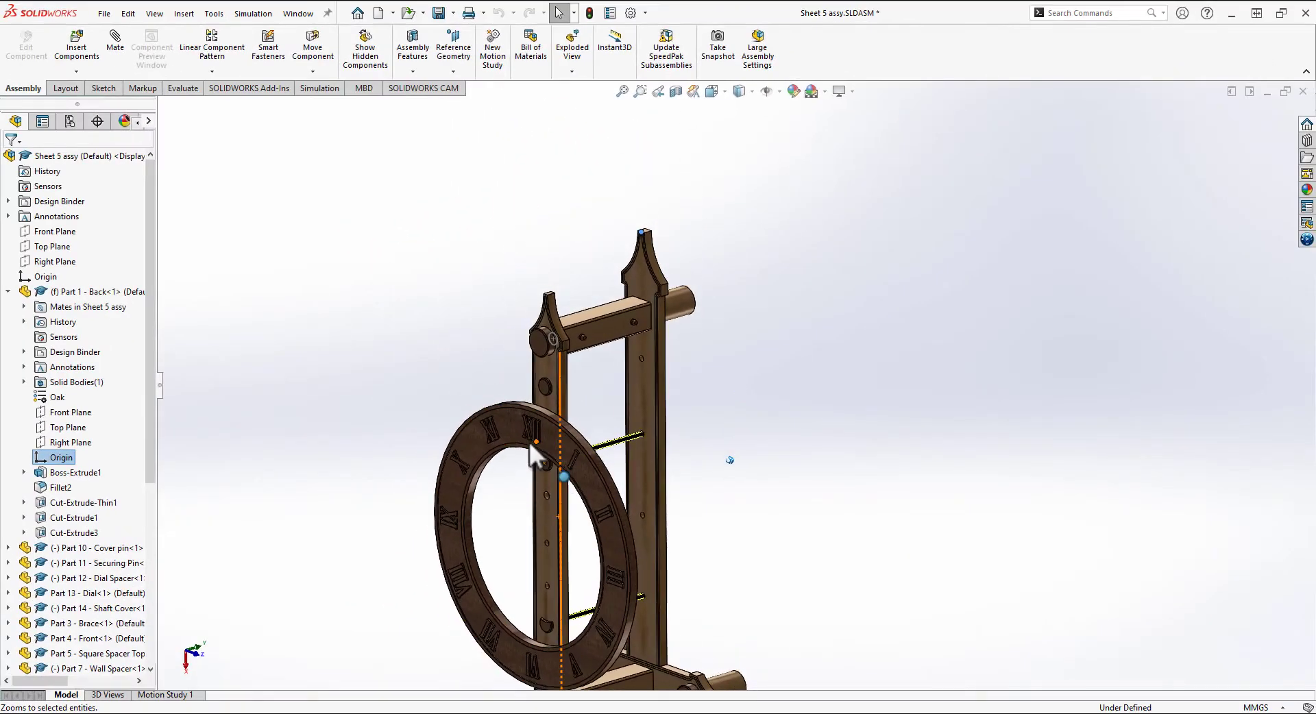
click(42, 277)
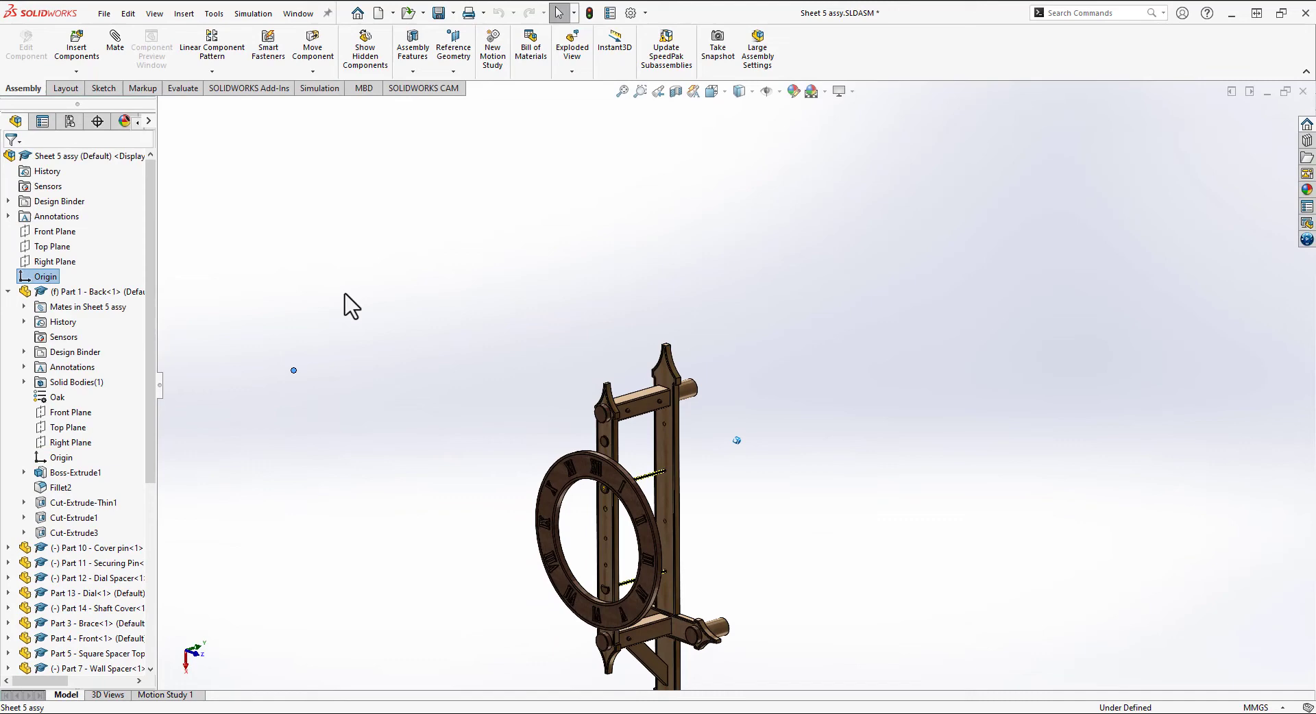
click(332, 464)
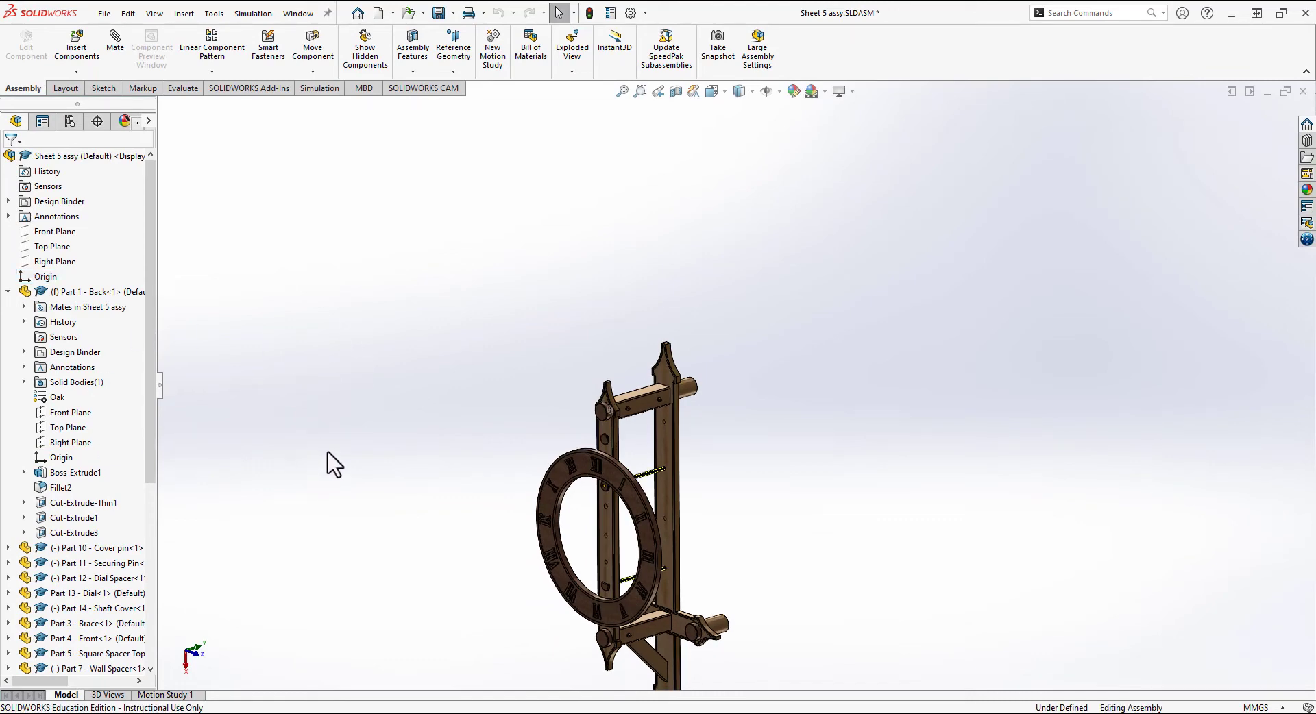
- Examine the back frame's front face and its shaft holes relative to the Sheet 5 assy origin
scroll(580, 469, down, 10)
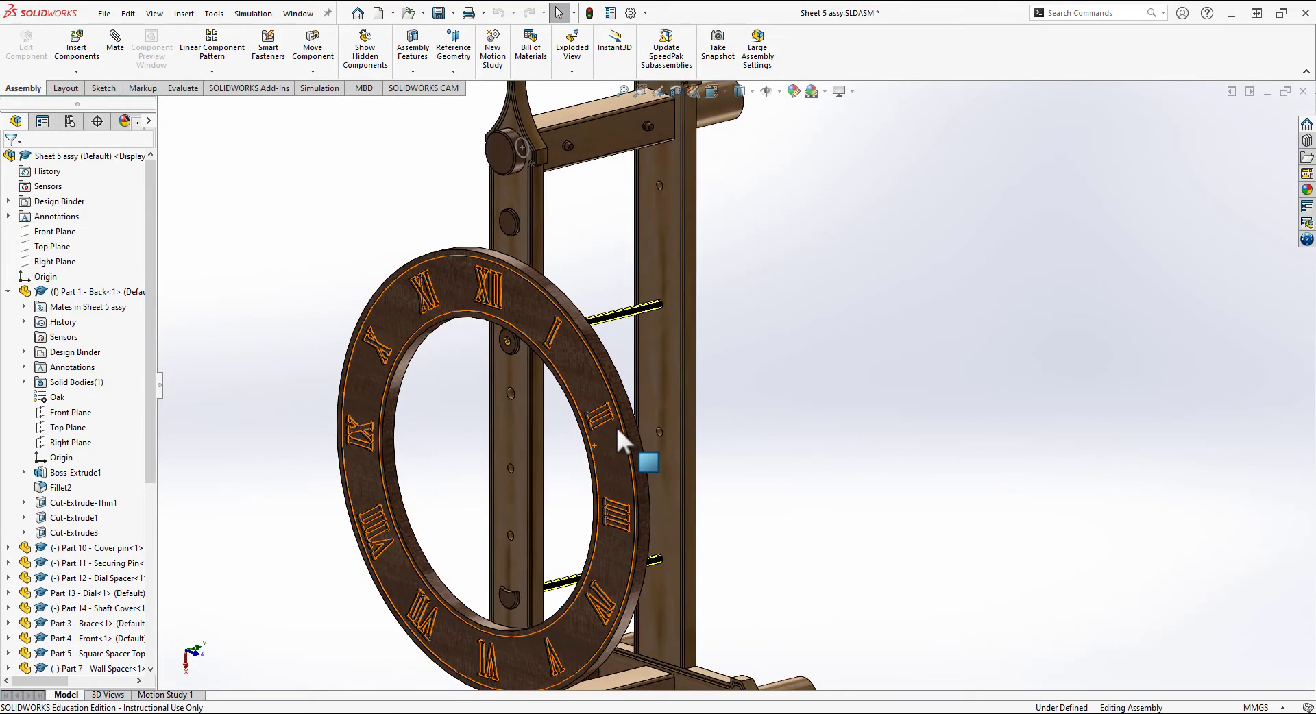
ctrl+middle_drag(623, 303, 618, 348)
click(37, 275)
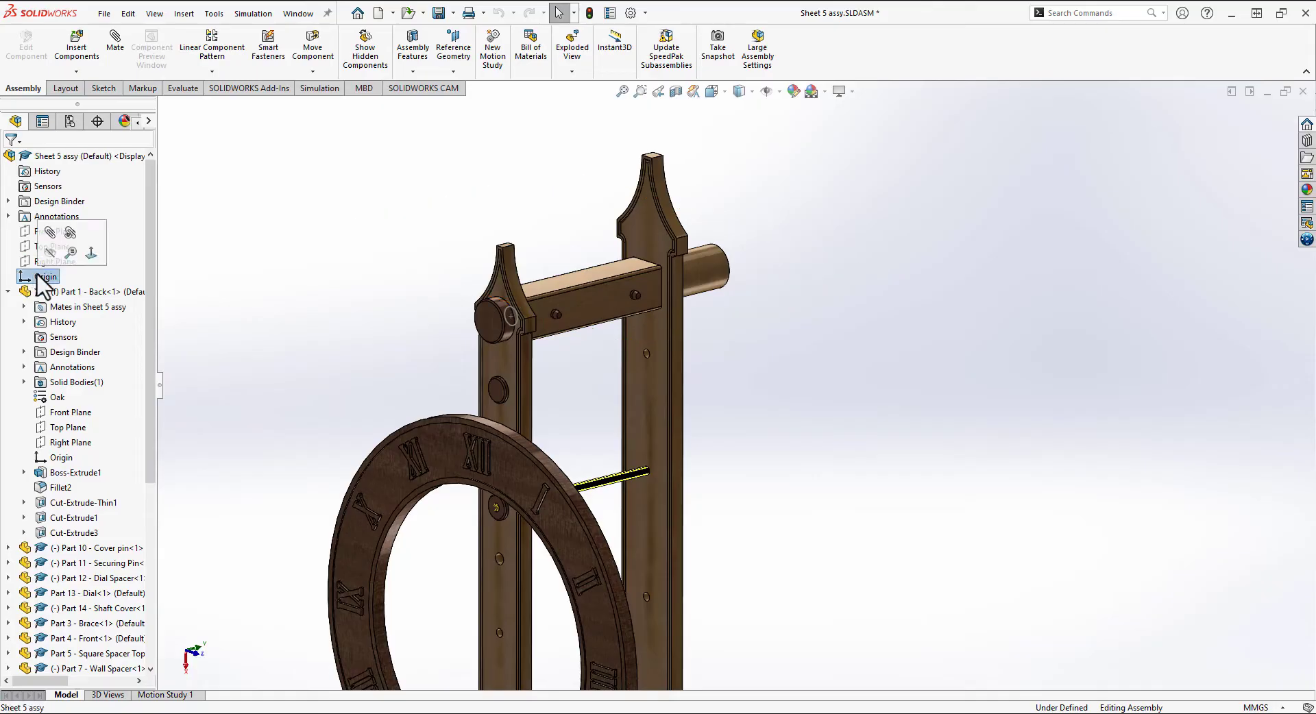
scroll(549, 411, down, 10)
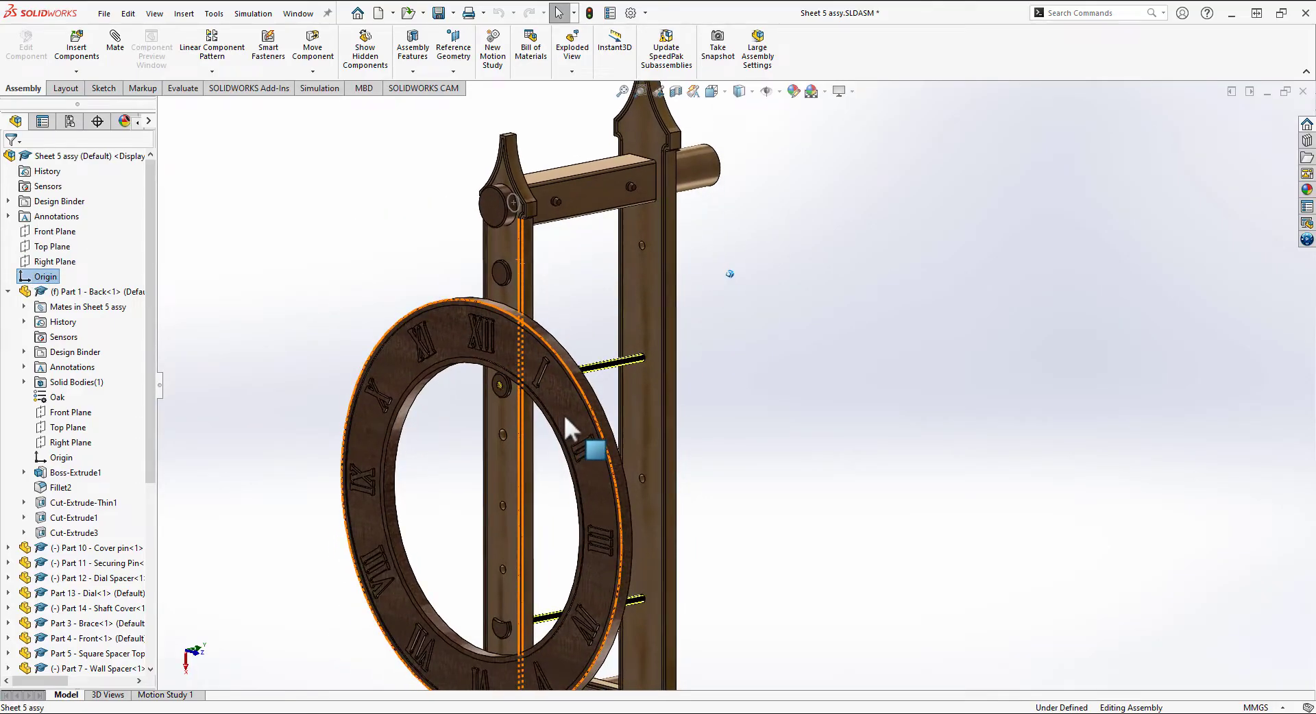
middle_drag(631, 501, 666, 492)
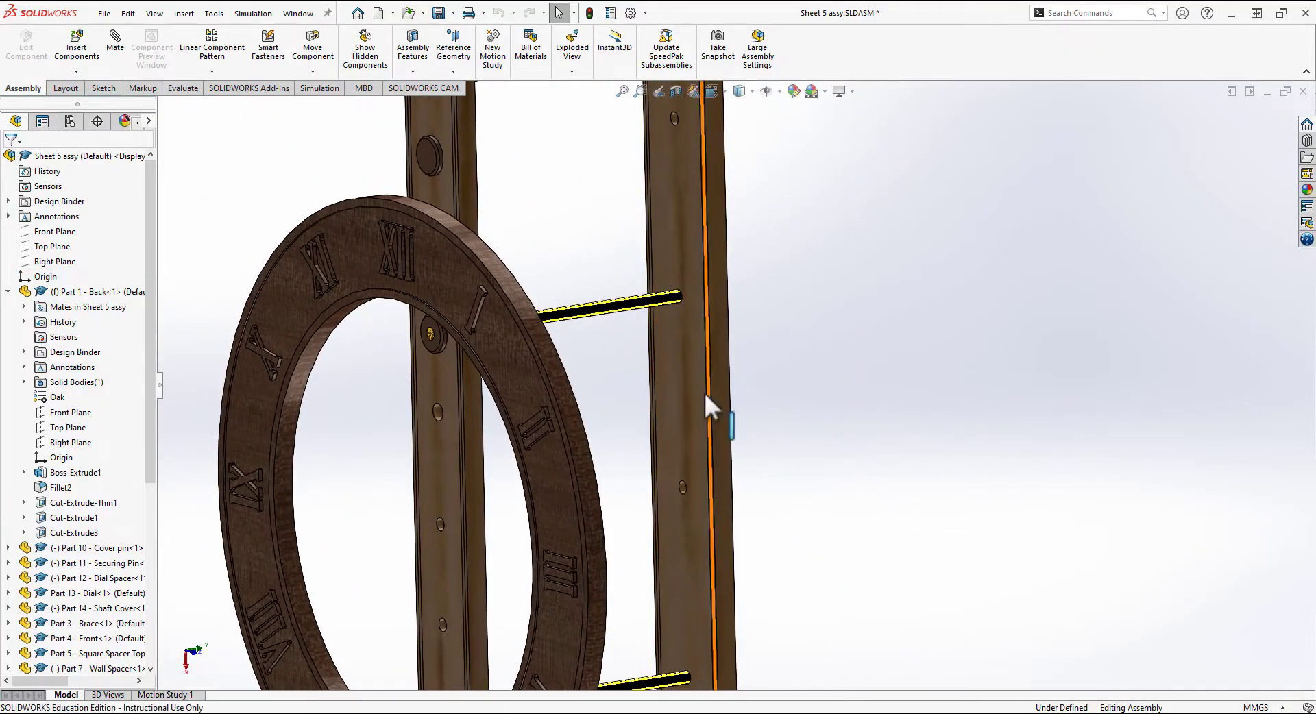
click(682, 376)
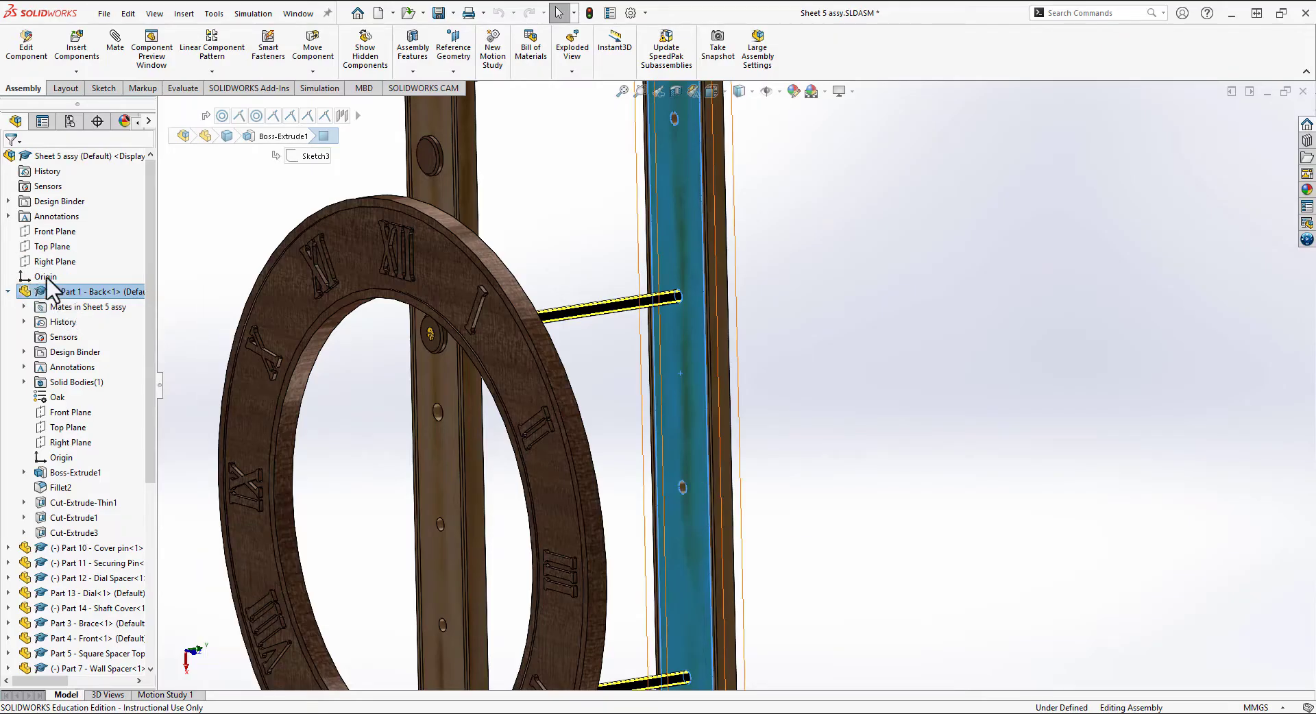
key(Escape)
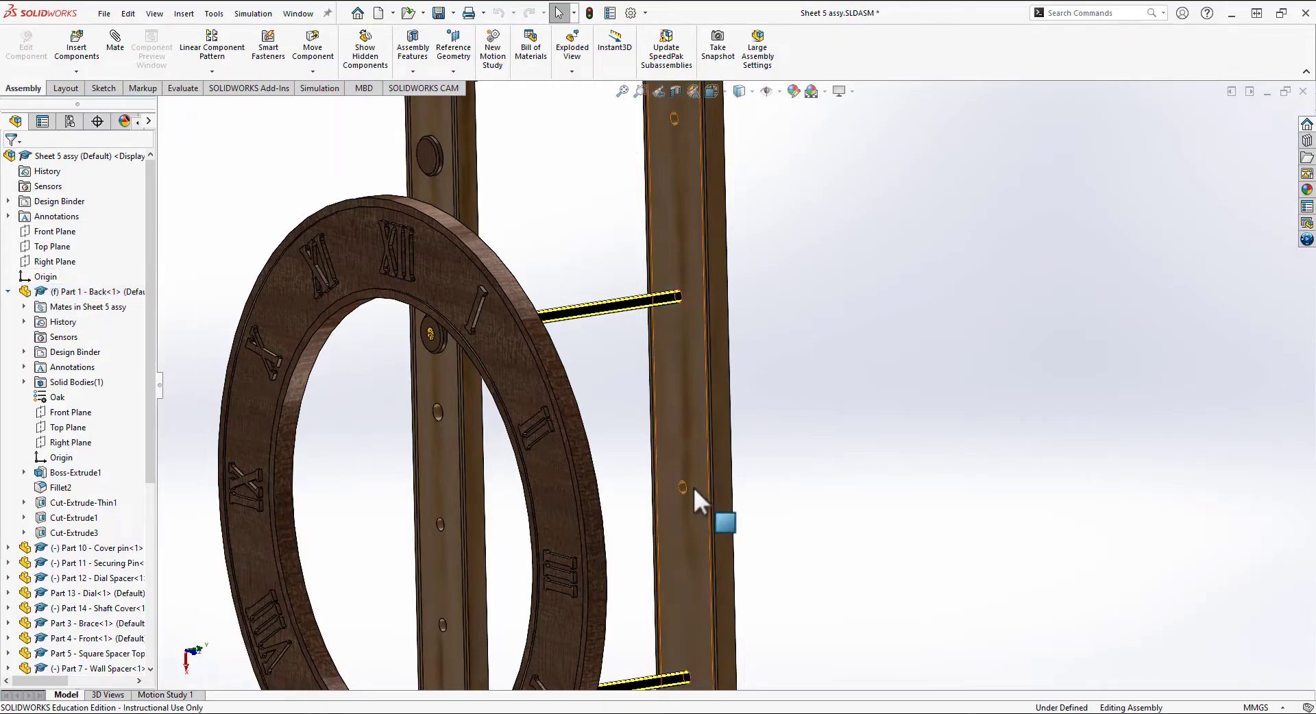
- Open Part 1 - Back in its own window and orient it to view the face with the shaft holes
right_click(52, 292)
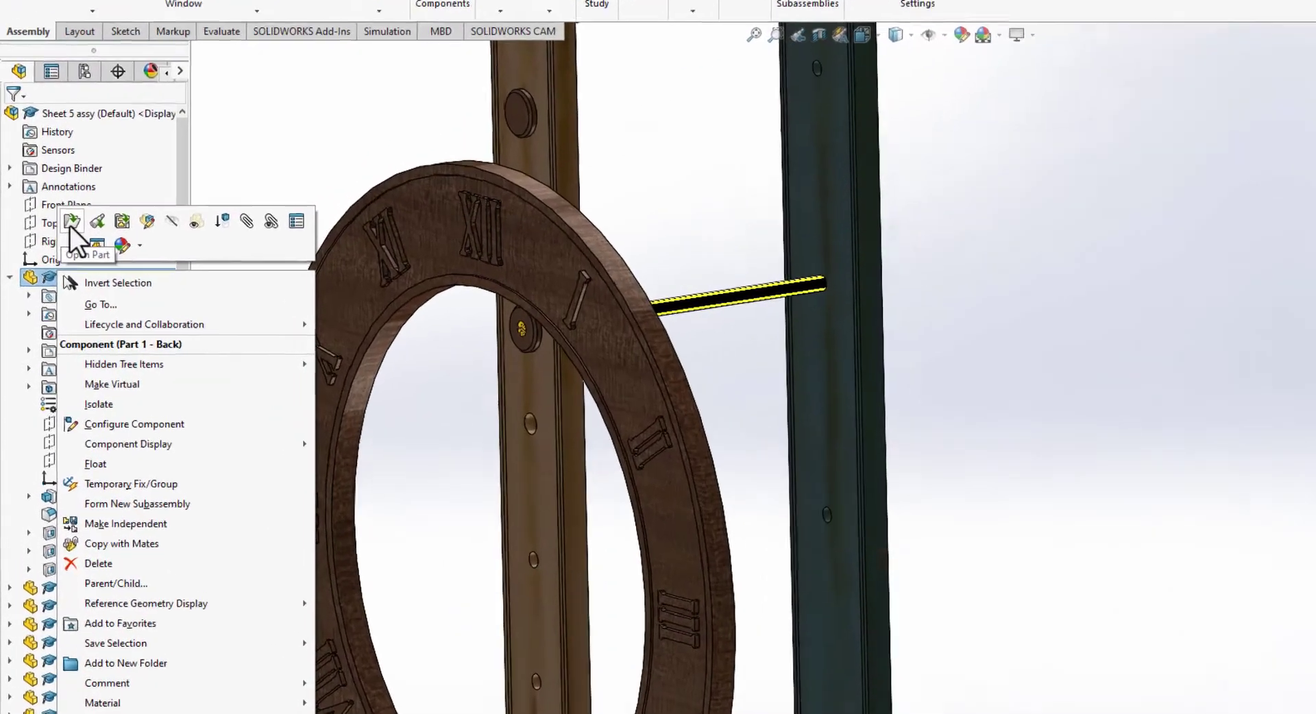
click(58, 248)
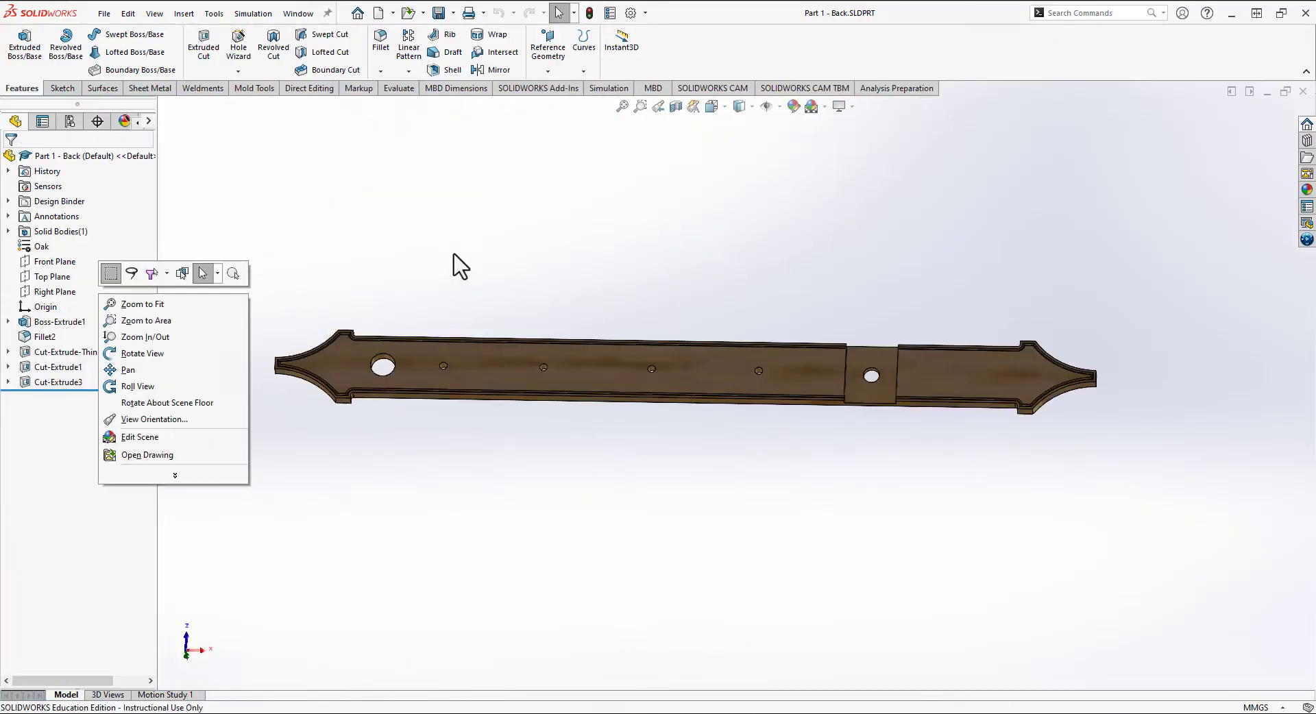
click(438, 247)
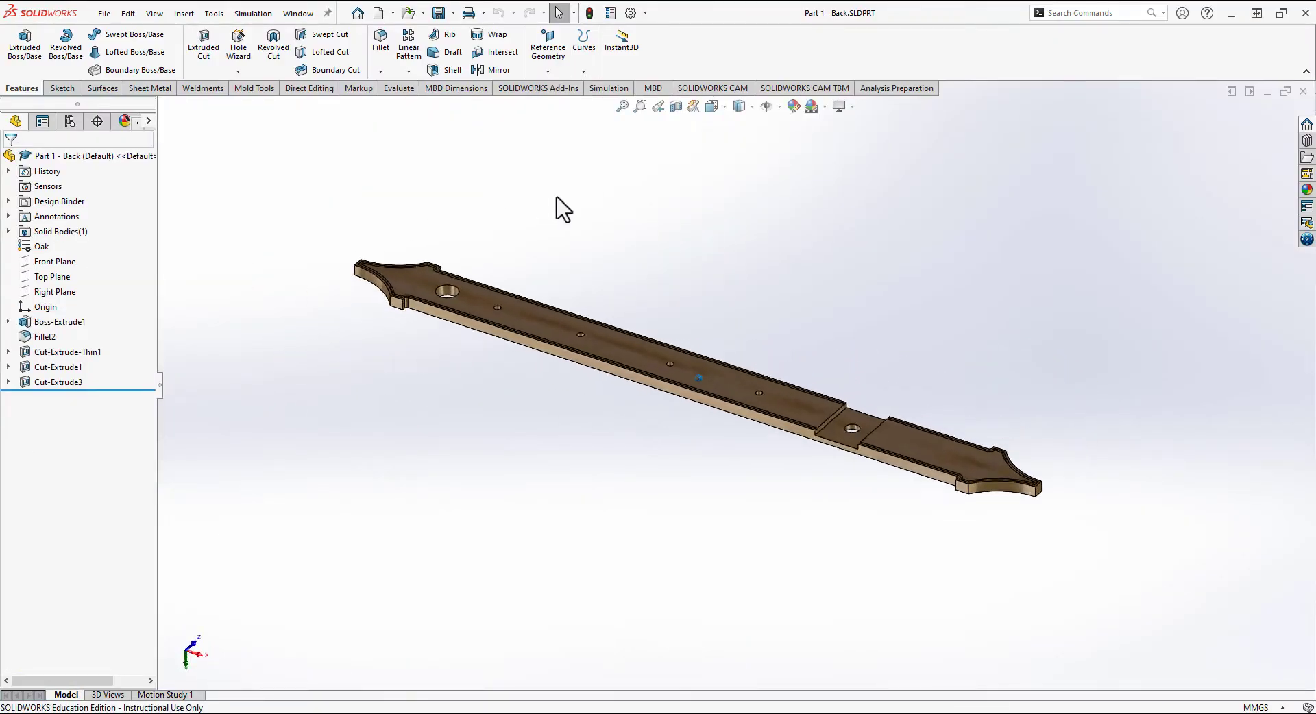
middle_drag(556, 197, 596, 206)
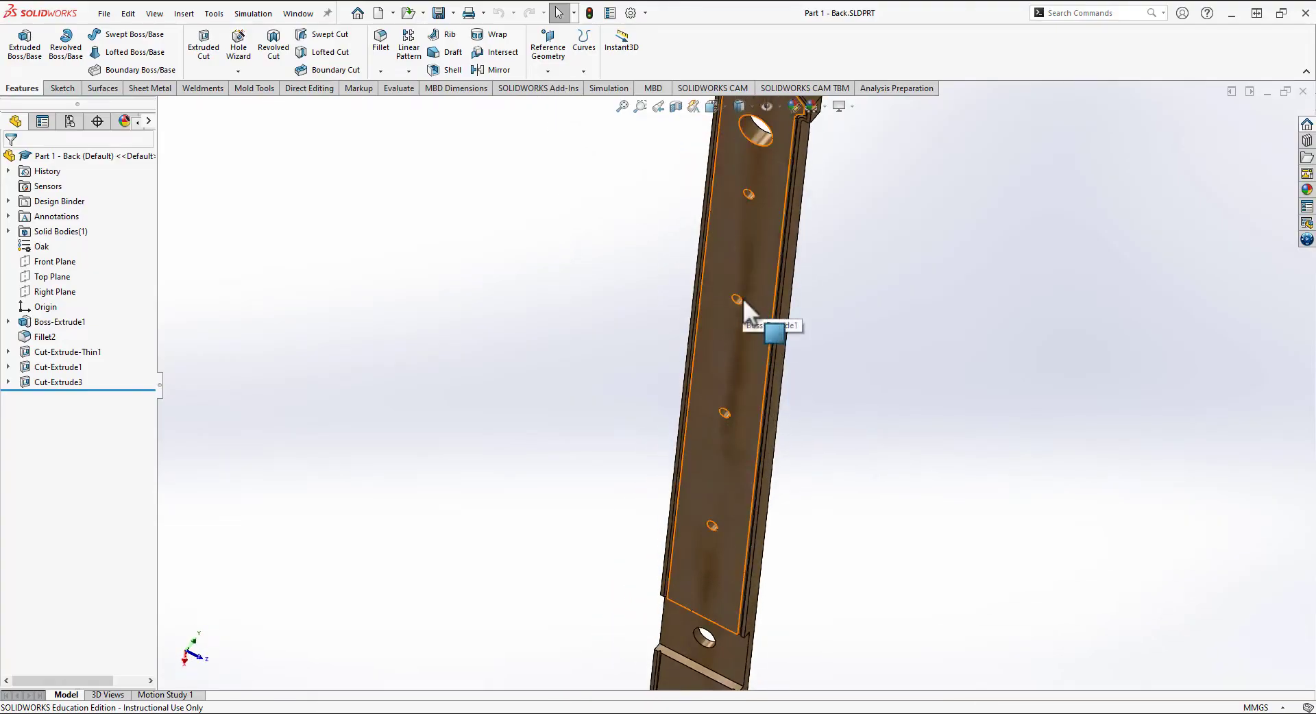
- Create a reference point at the arc centre of the third small shaft hole from the top on the back's plain, ungrooved face
key(ctrl+7)
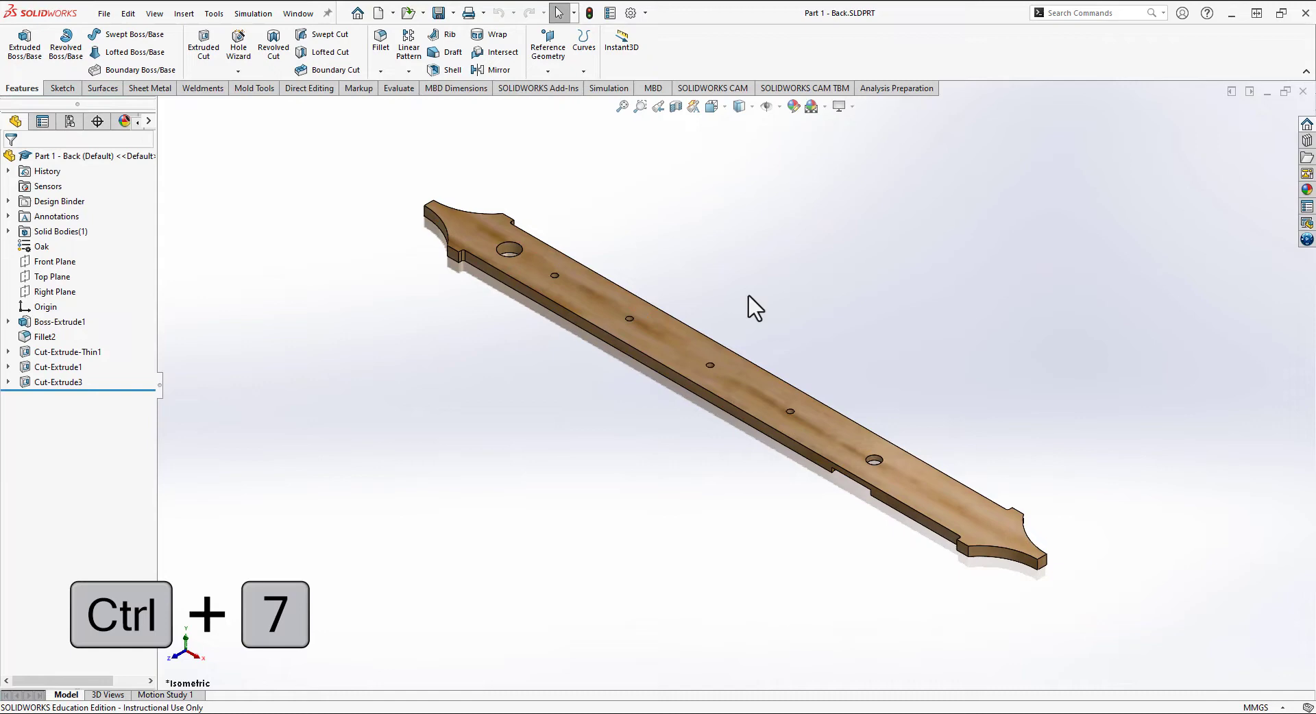
middle_drag(748, 296, 684, 223)
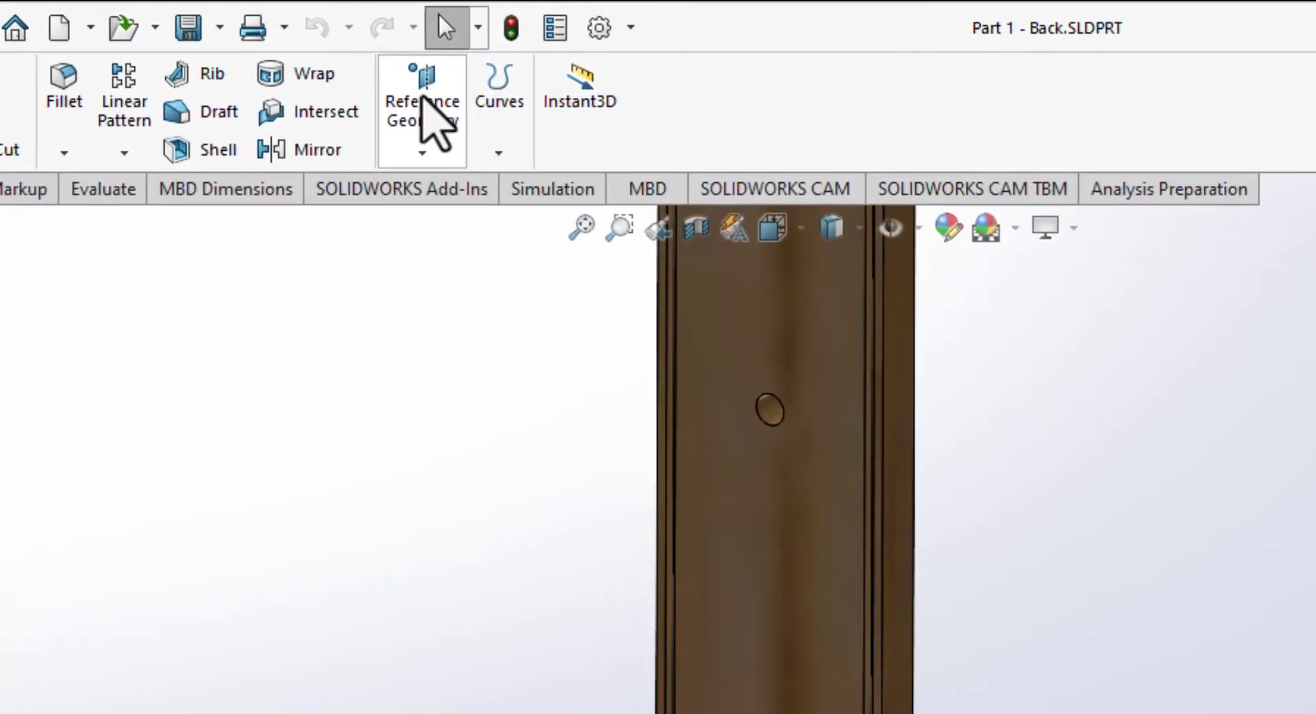
click(547, 45)
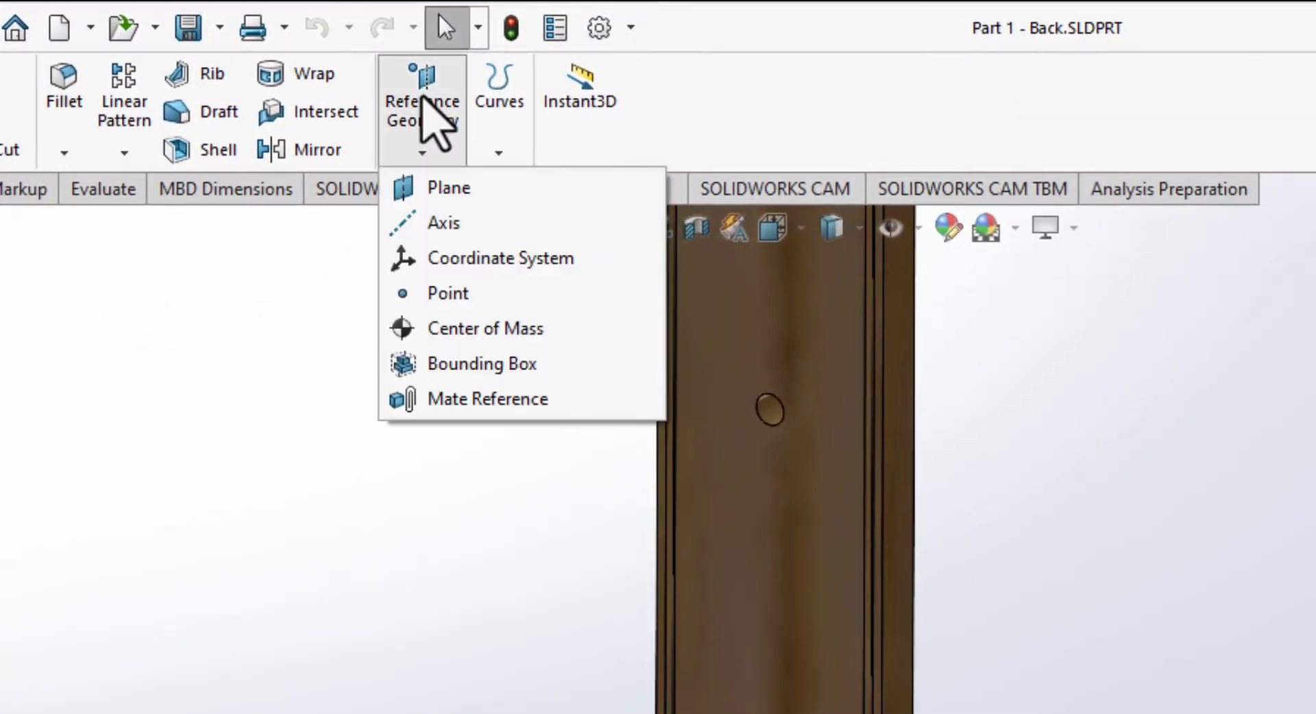
click(439, 293)
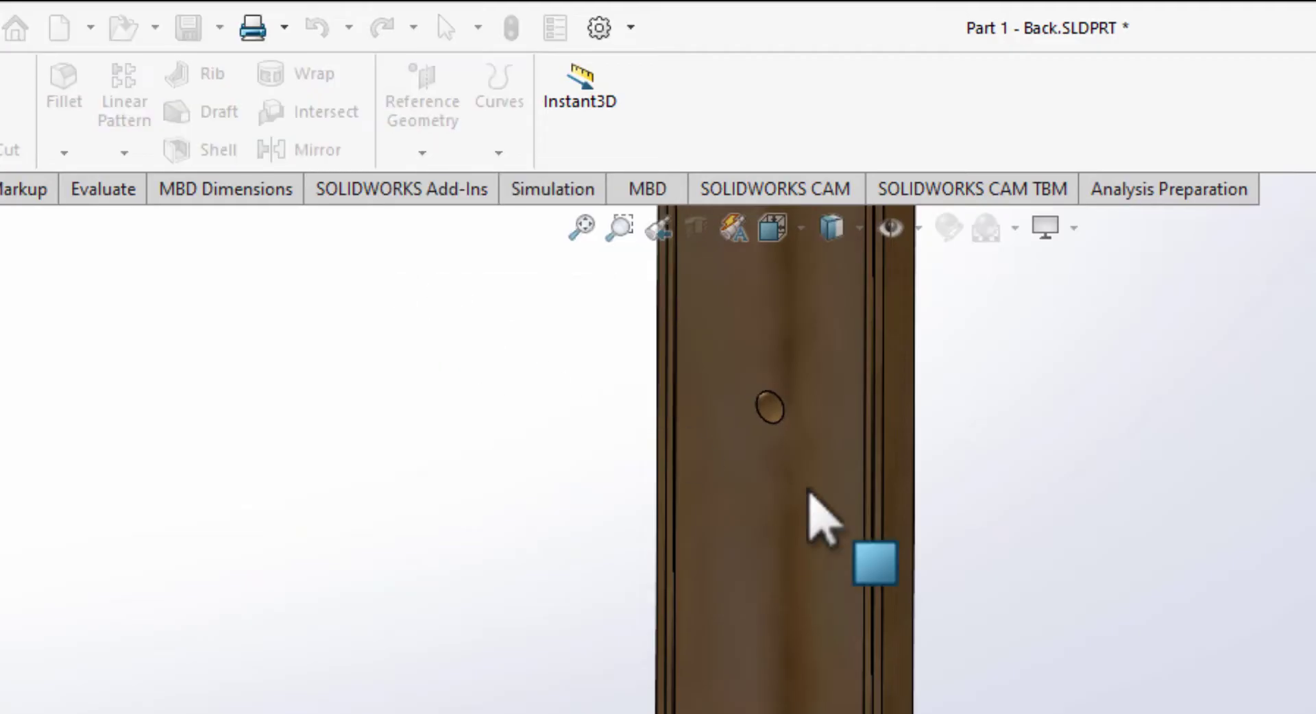
middle_drag(807, 491, 831, 578)
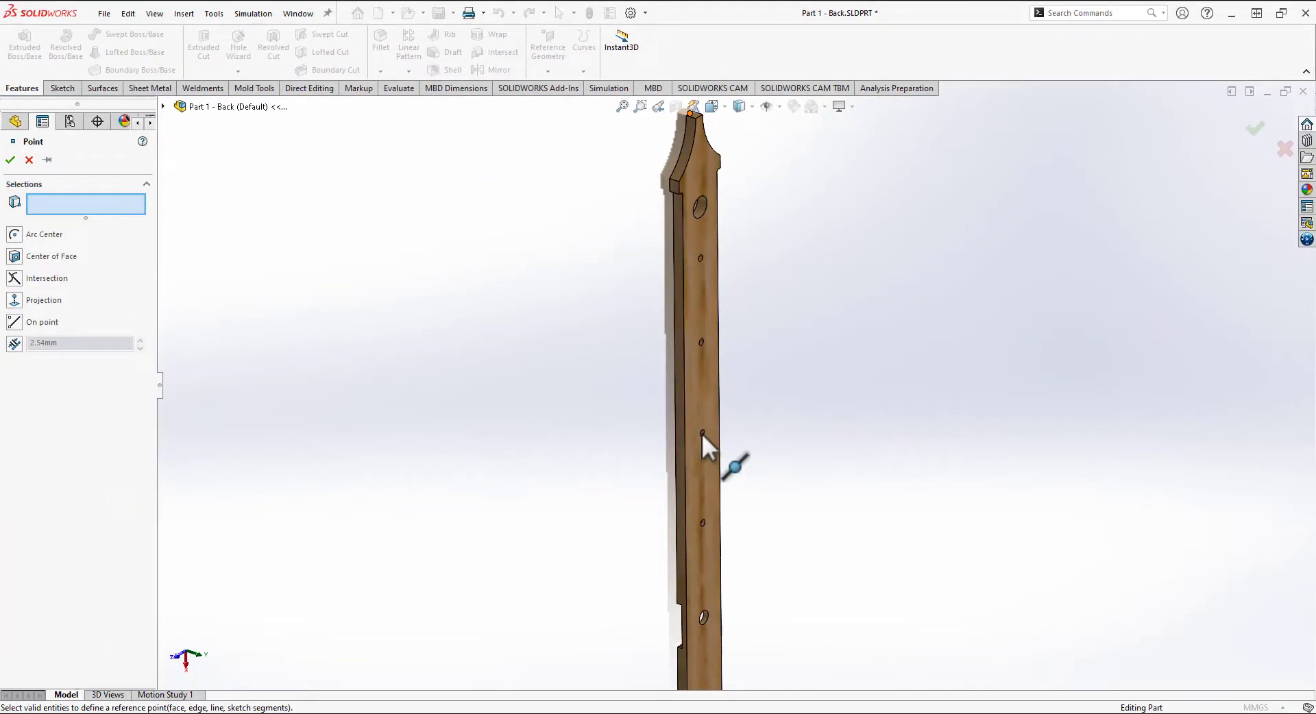
scroll(702, 433, down, 8)
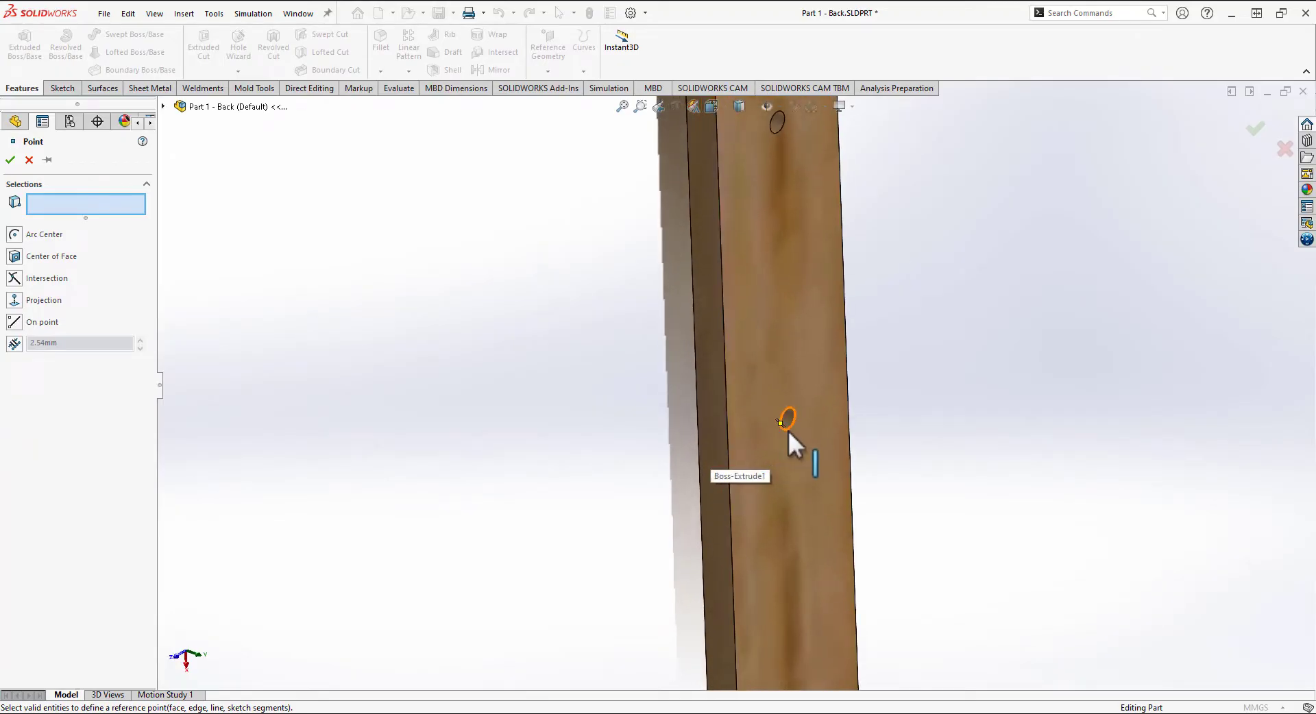
click(789, 427)
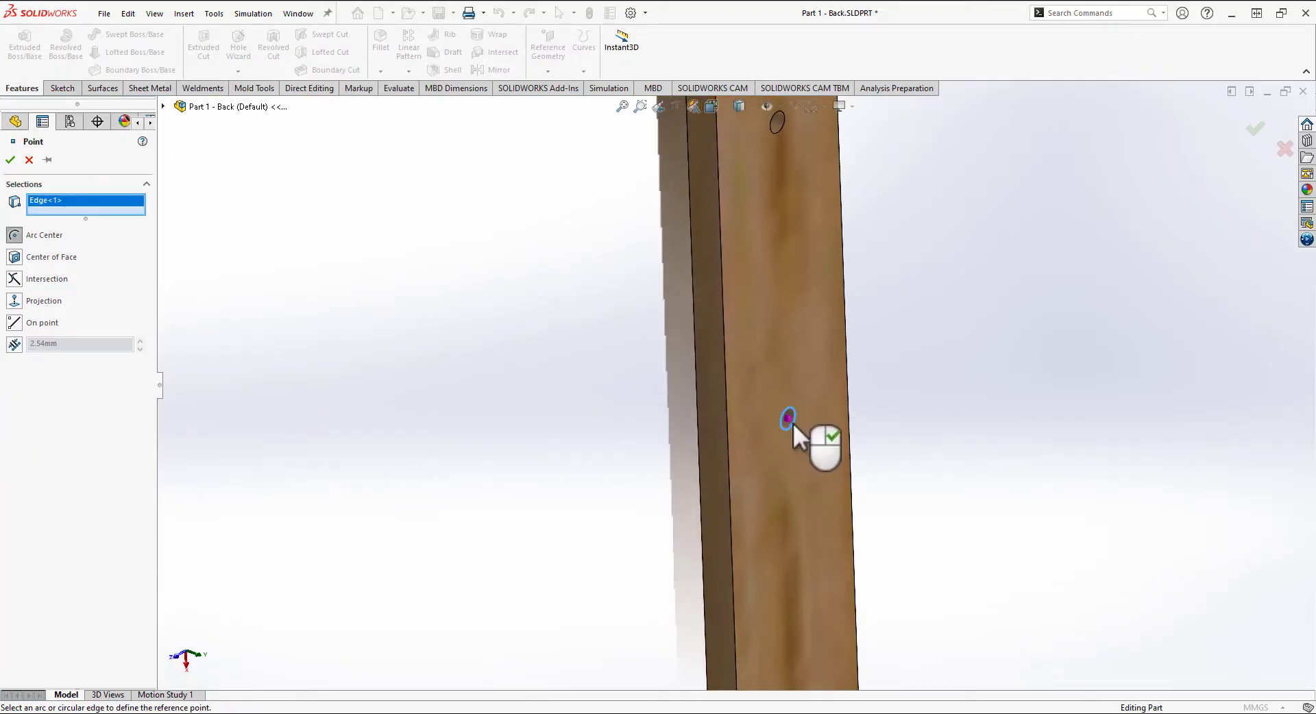
click(11, 160)
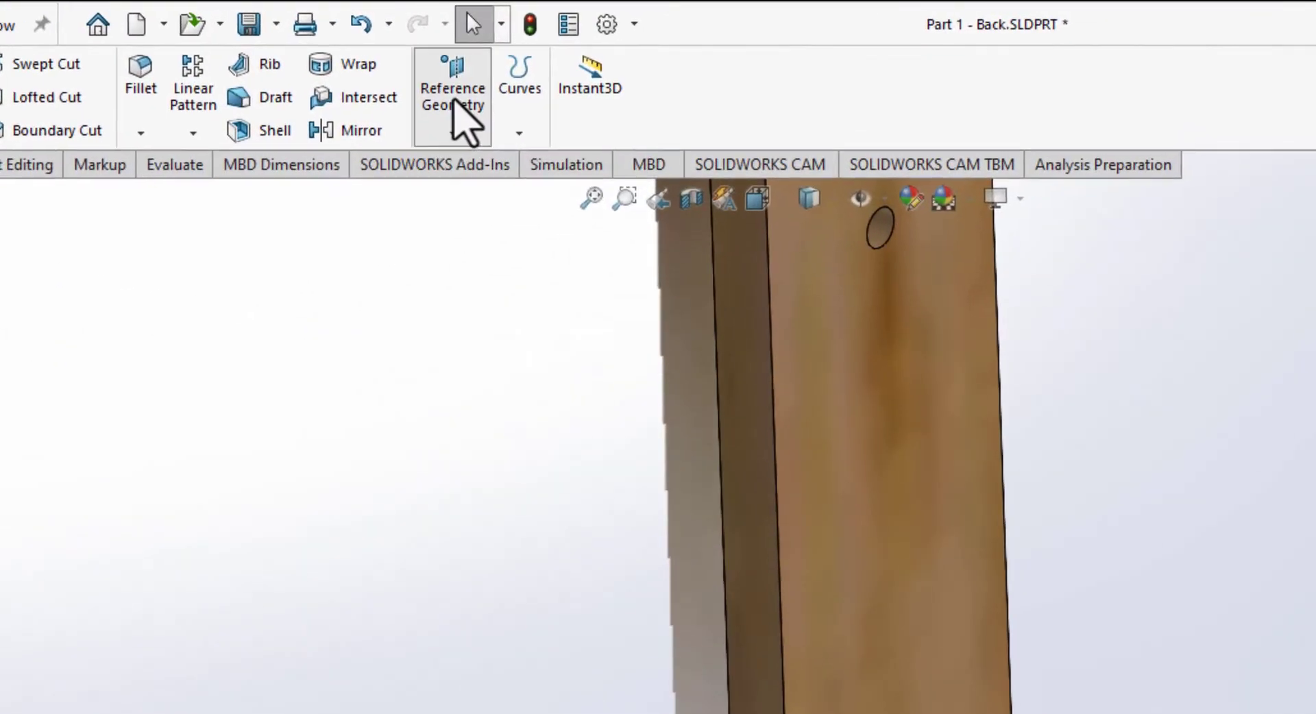
- Start a coordinate system at the new reference point and align its X axis with the back's long side face
click(552, 61)
click(477, 226)
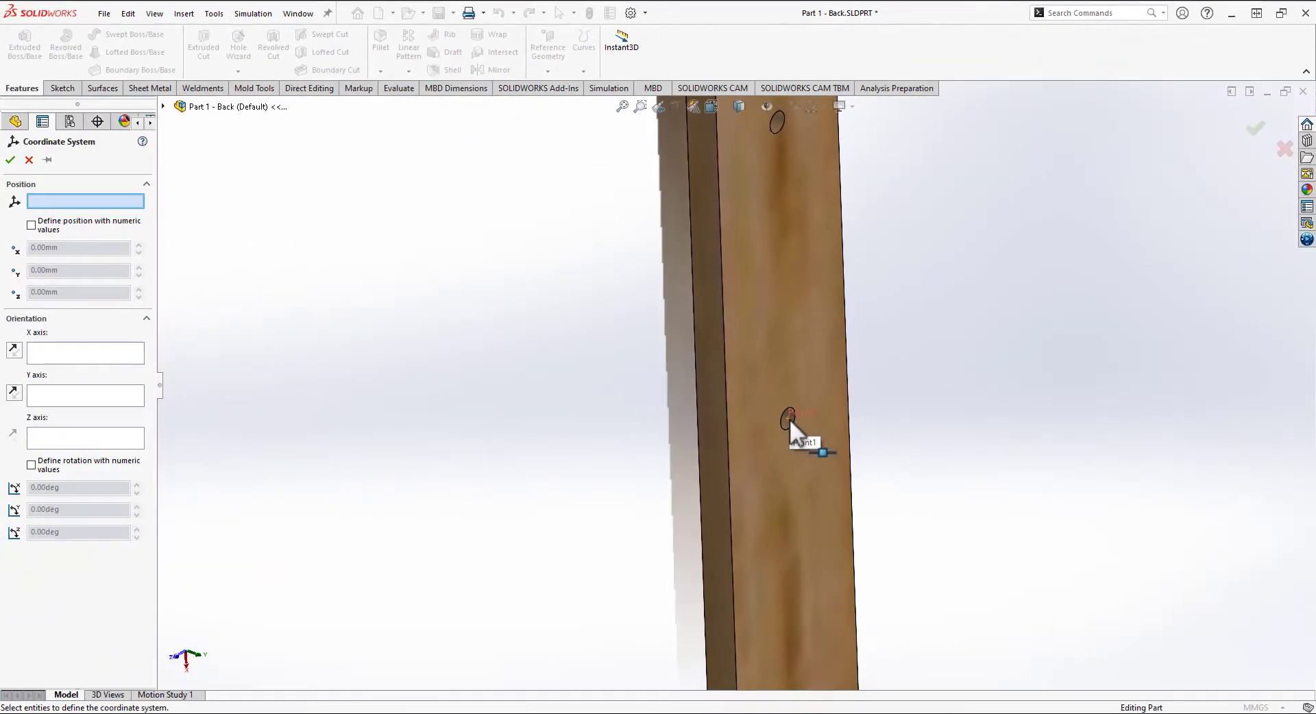
click(790, 419)
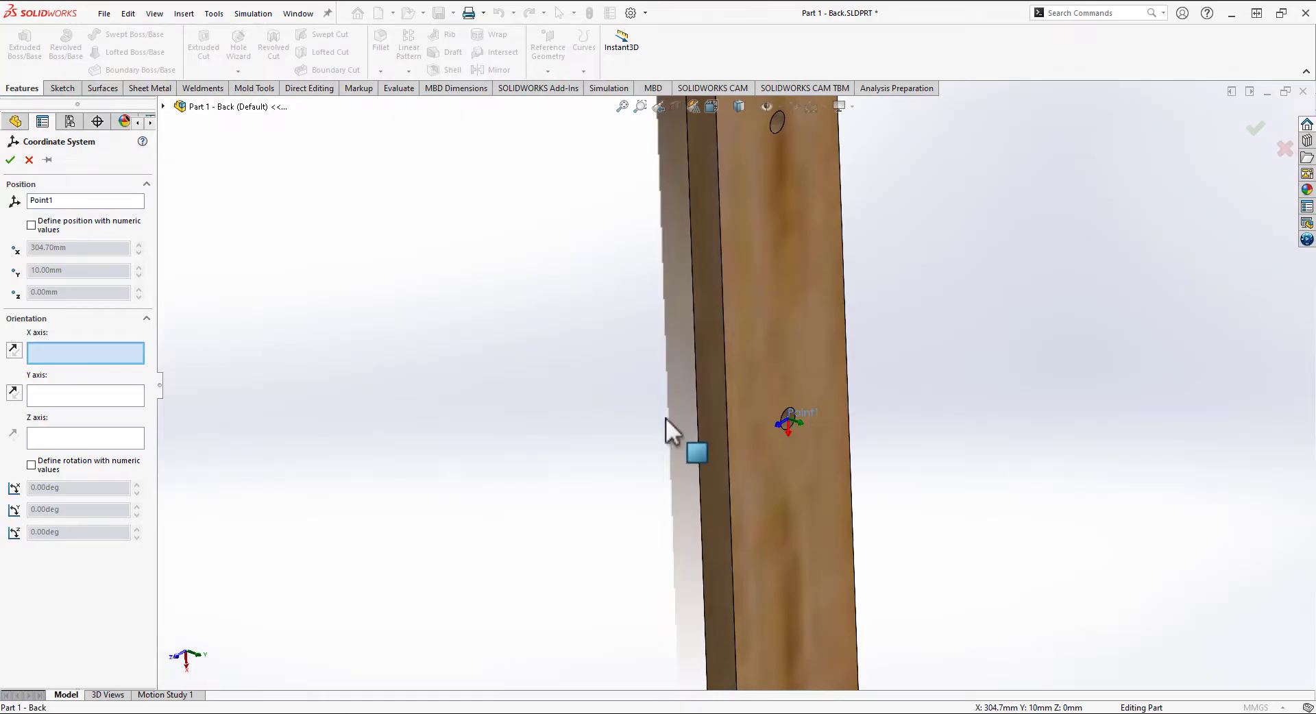
click(713, 402)
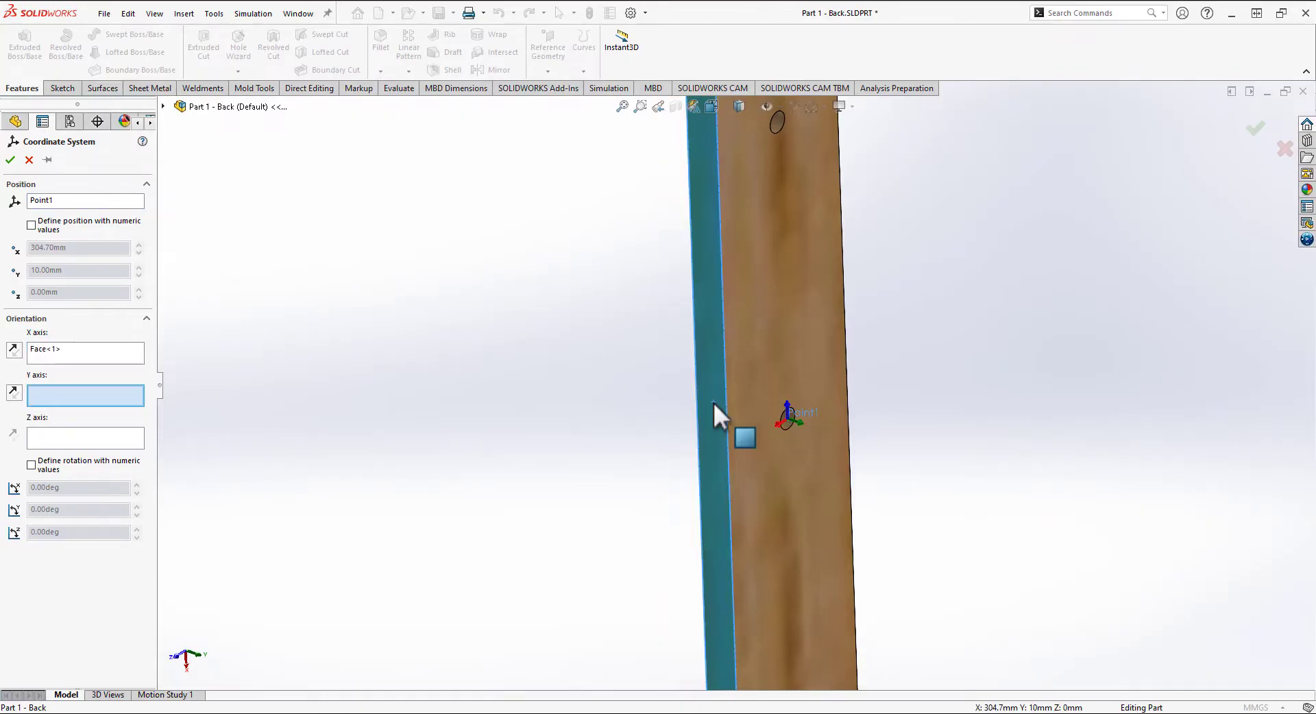
- Align the coordinate system's Y axis with the flat end face at the back's upper tip and create it
key(Right)
key(Right)
key(Right)
key(Right)
key(Right)
key(Right)
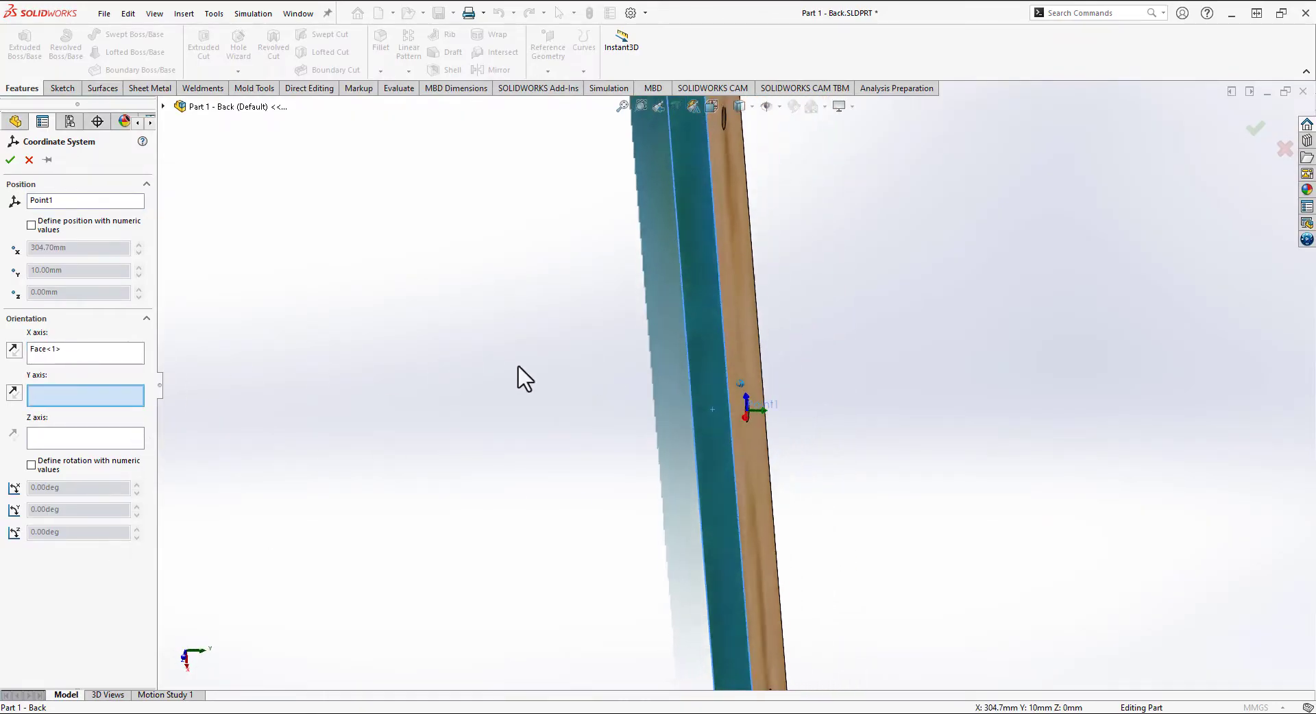
key(z)
key(ctrl+Down)
key(ctrl+Down)
key(ctrl+Down)
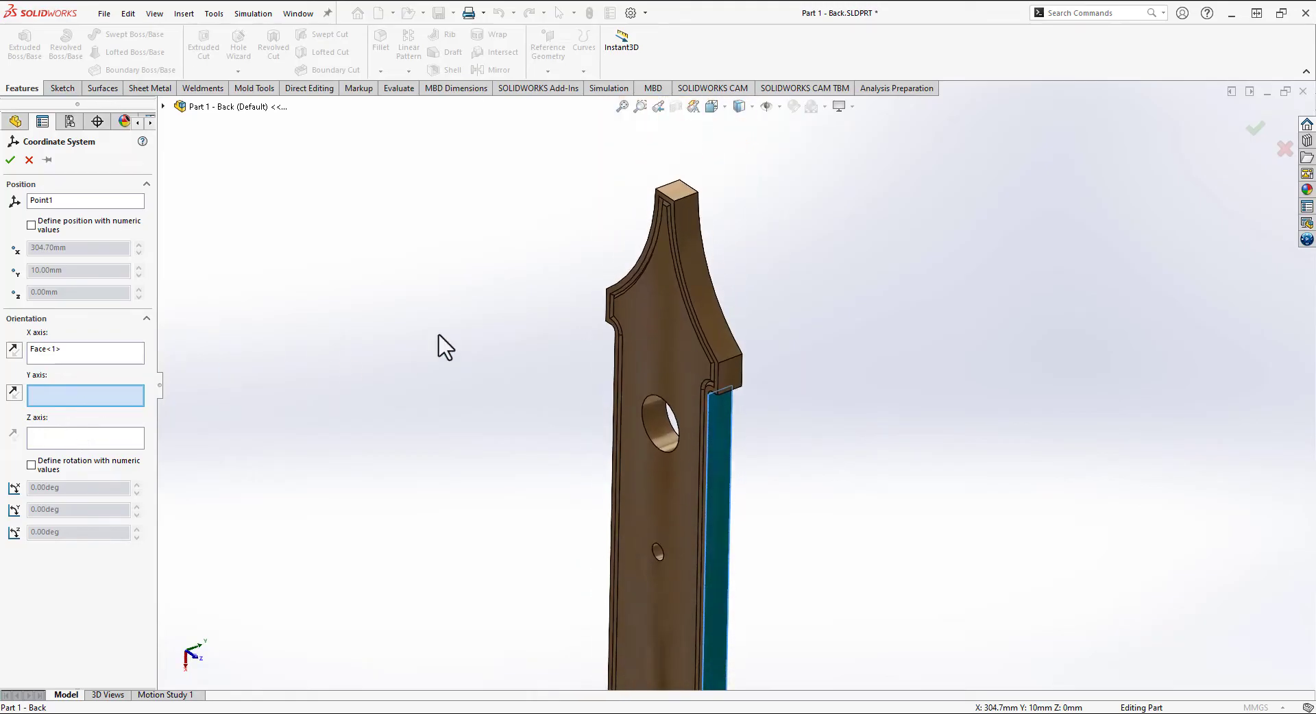
click(679, 189)
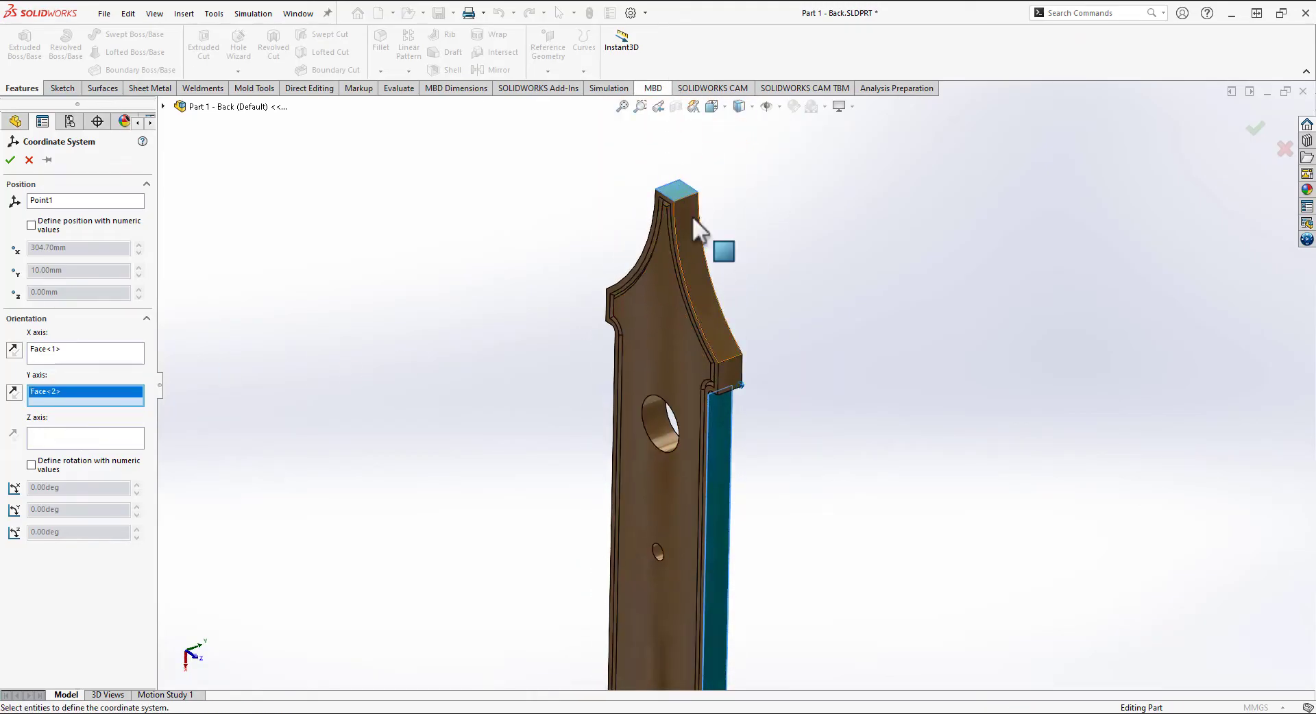
key(Down)
key(Down)
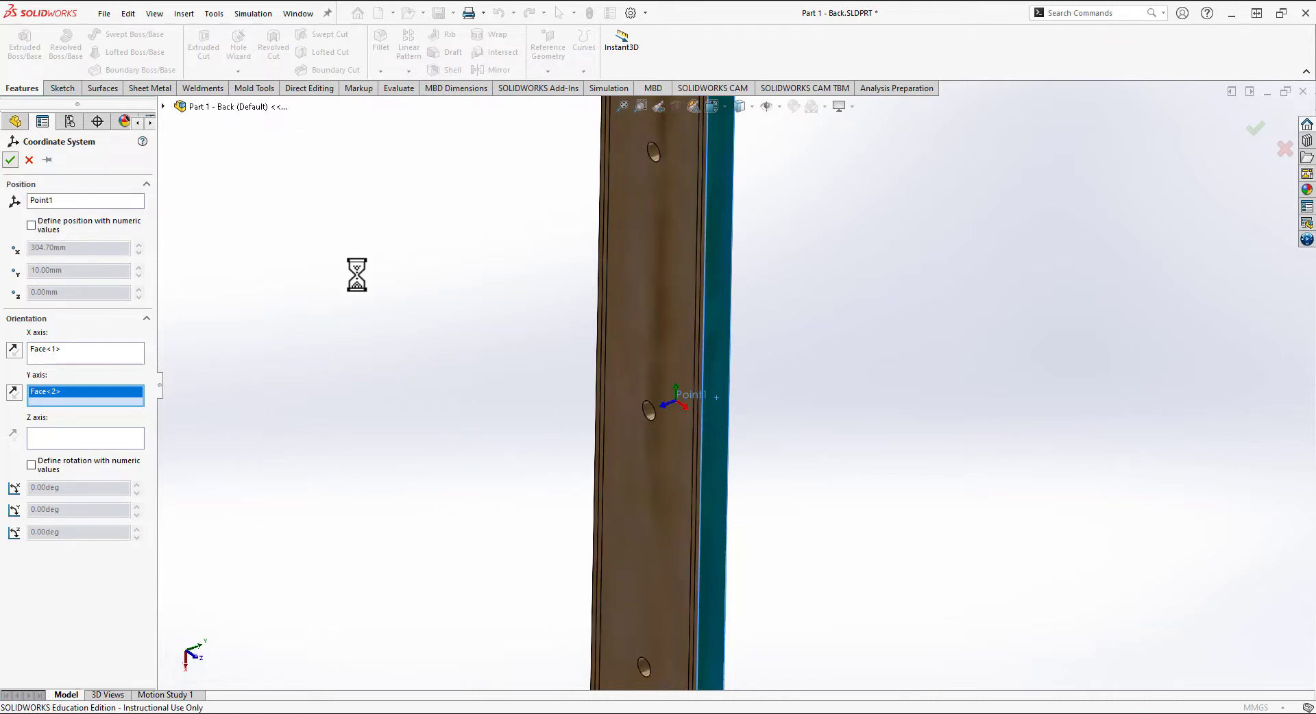
- Save Part 1 - Back and return to the Sheet 5 assy window
scroll(415, 333, up, 4)
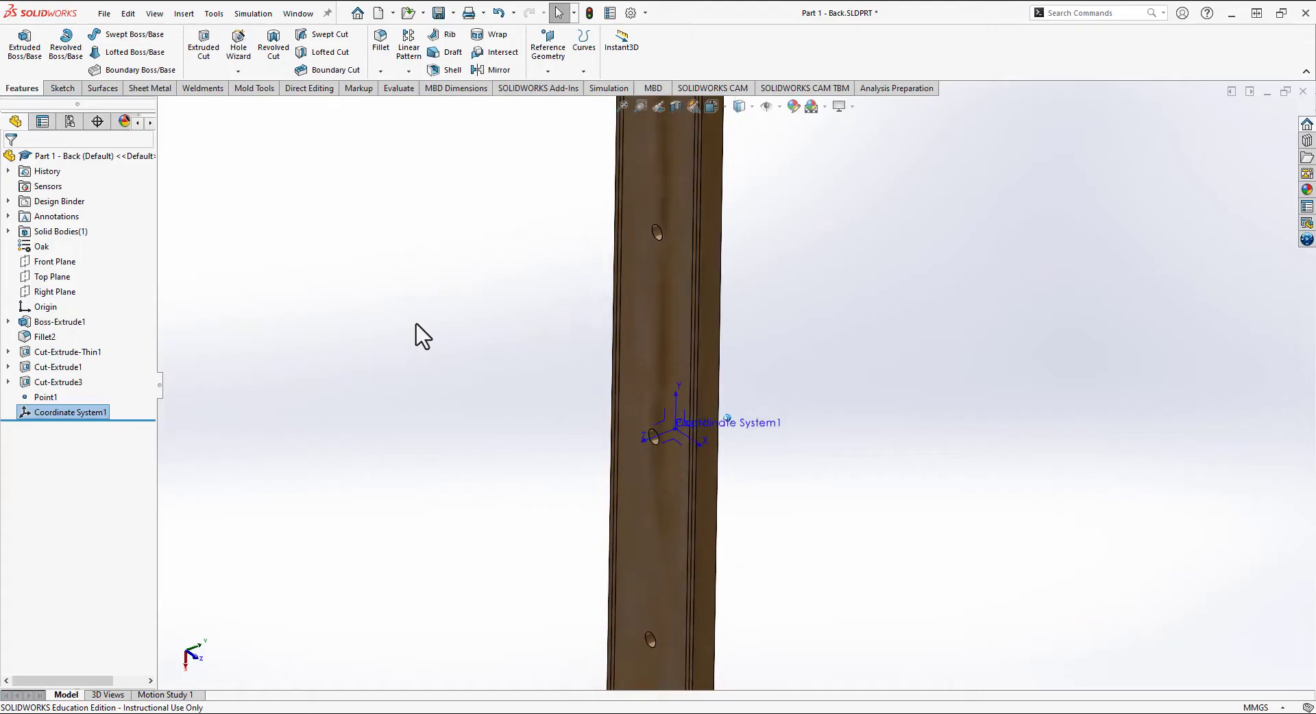
click(440, 14)
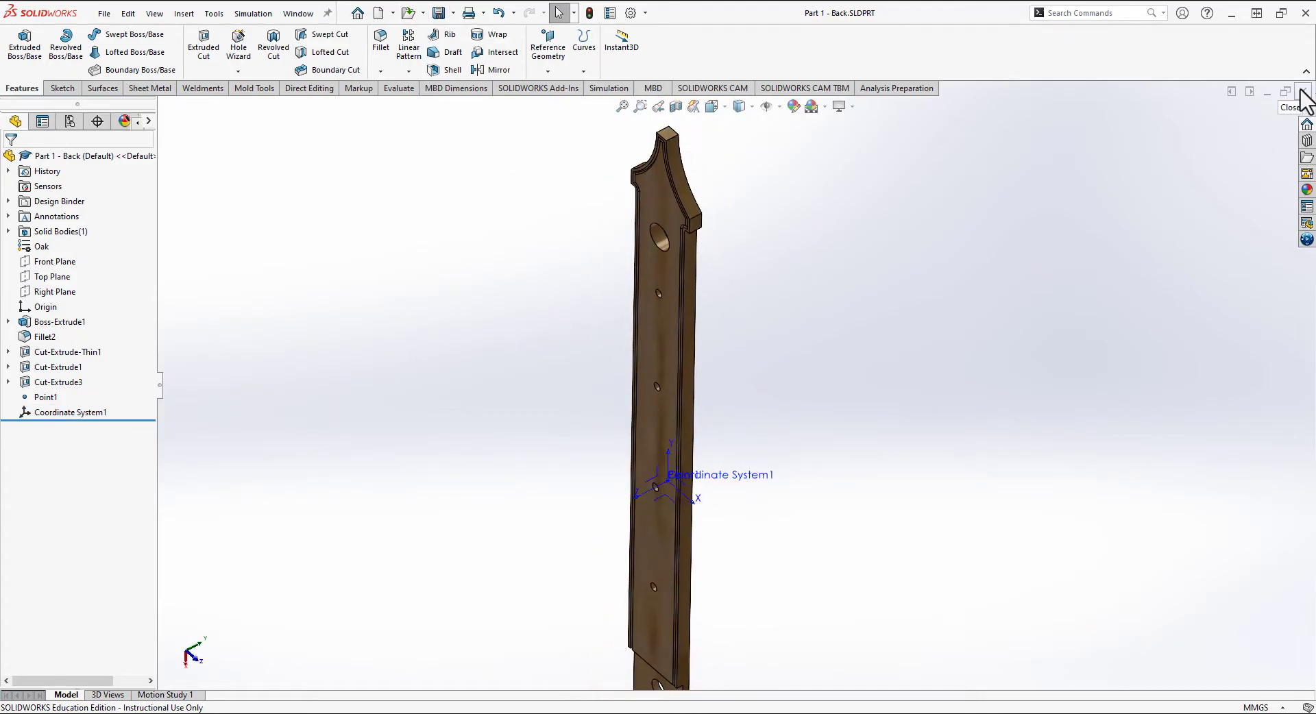
key(ctrl+Tab)
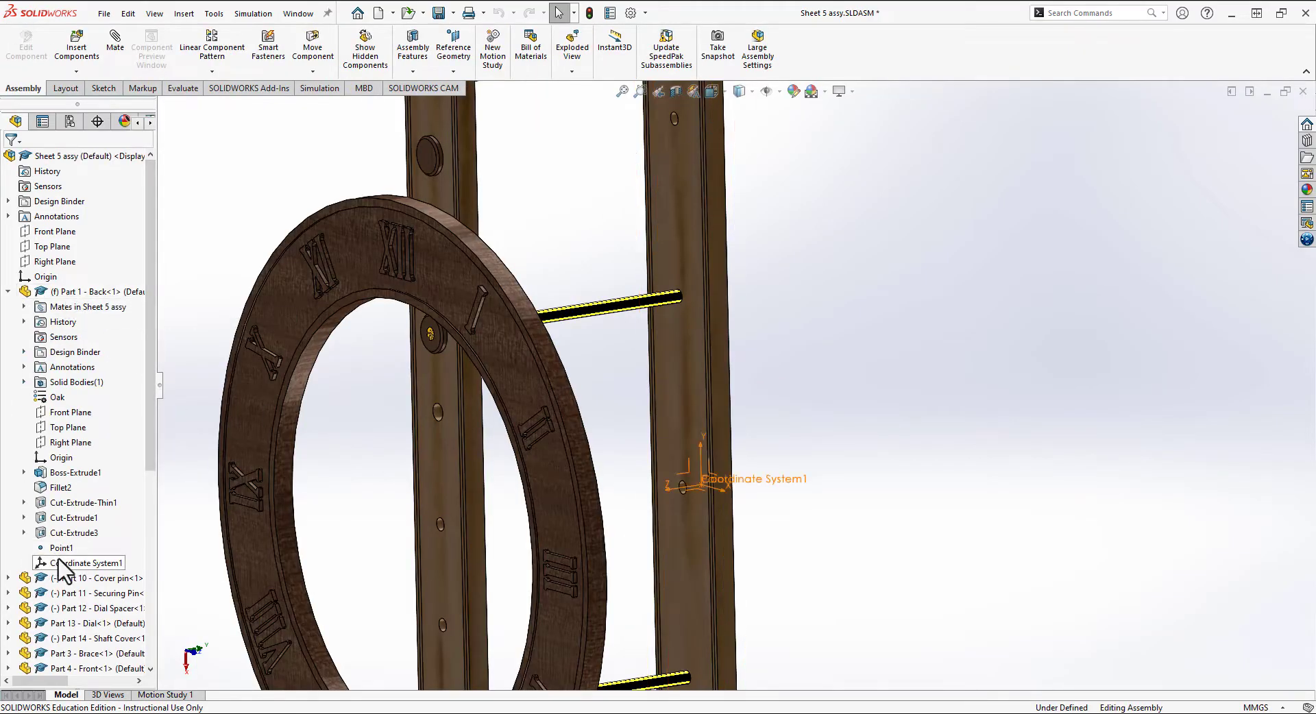
- Float Part 1 - Back and mate its Coordinate System1 coincident with the Sheet 5 assy origin, with Align axes enabled
right_click(55, 291)
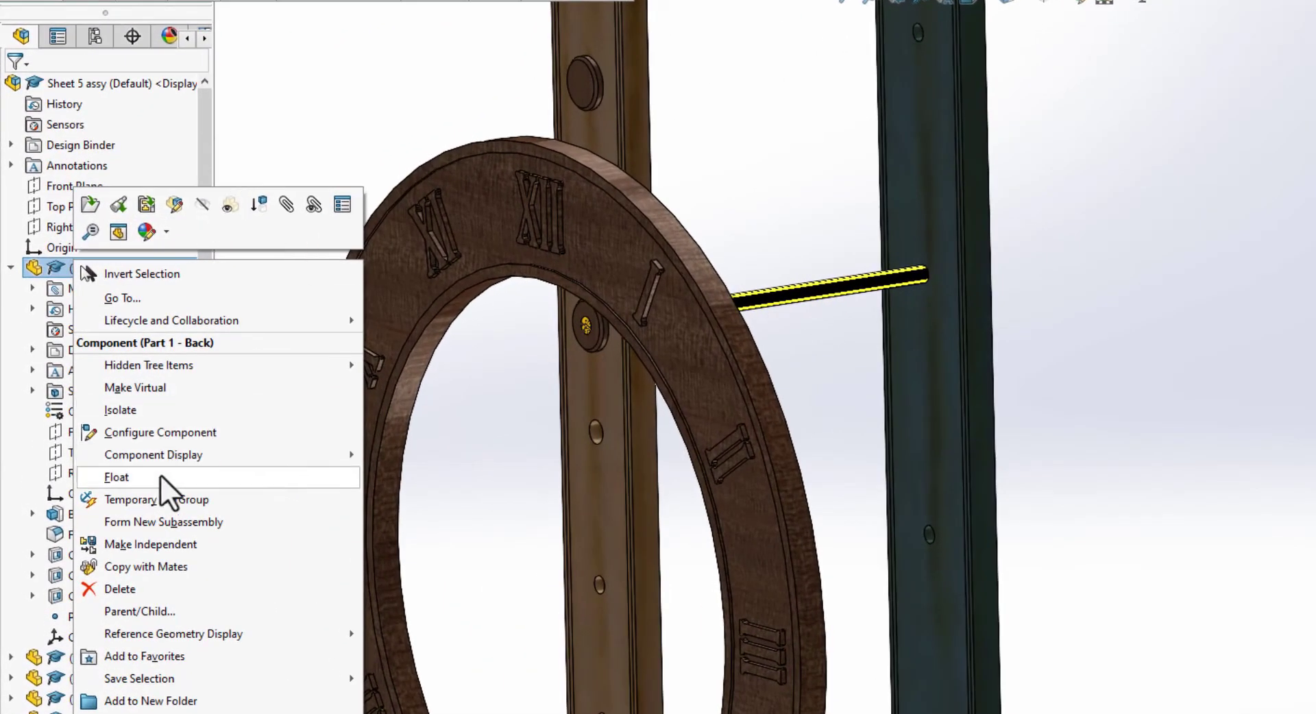
click(148, 468)
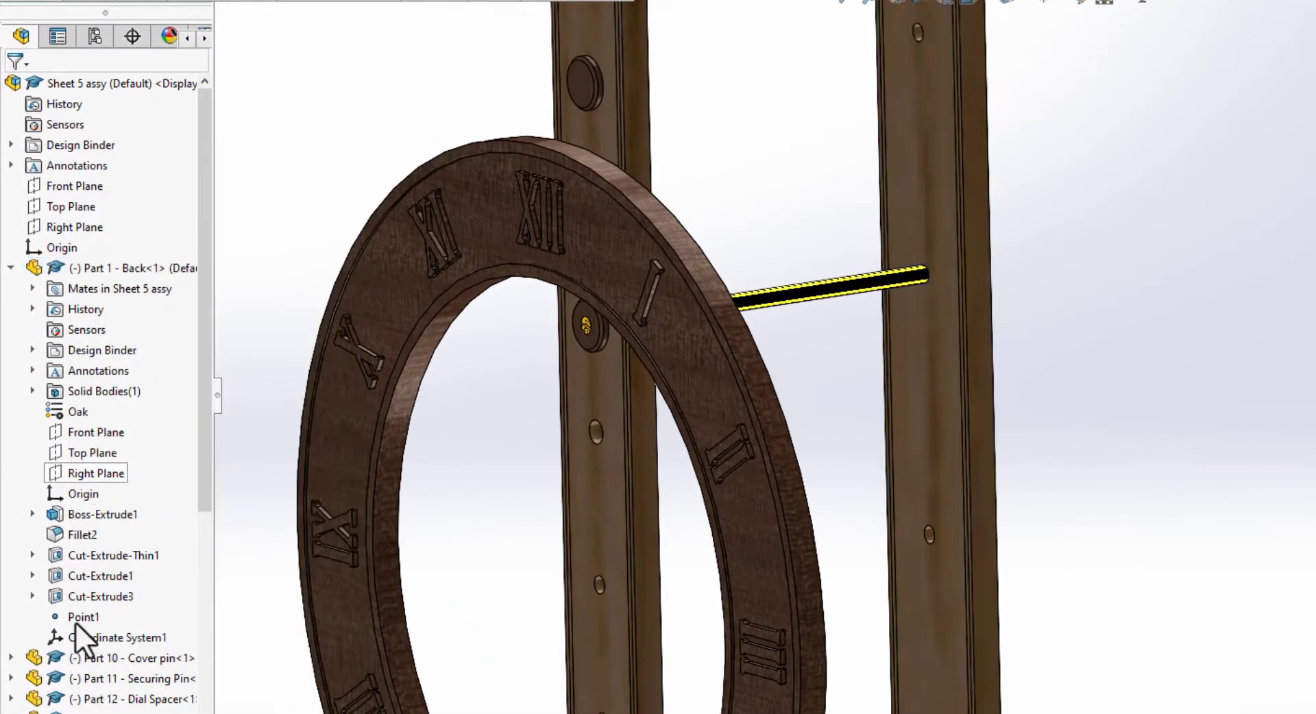
click(37, 248)
ctrl+click(100, 638)
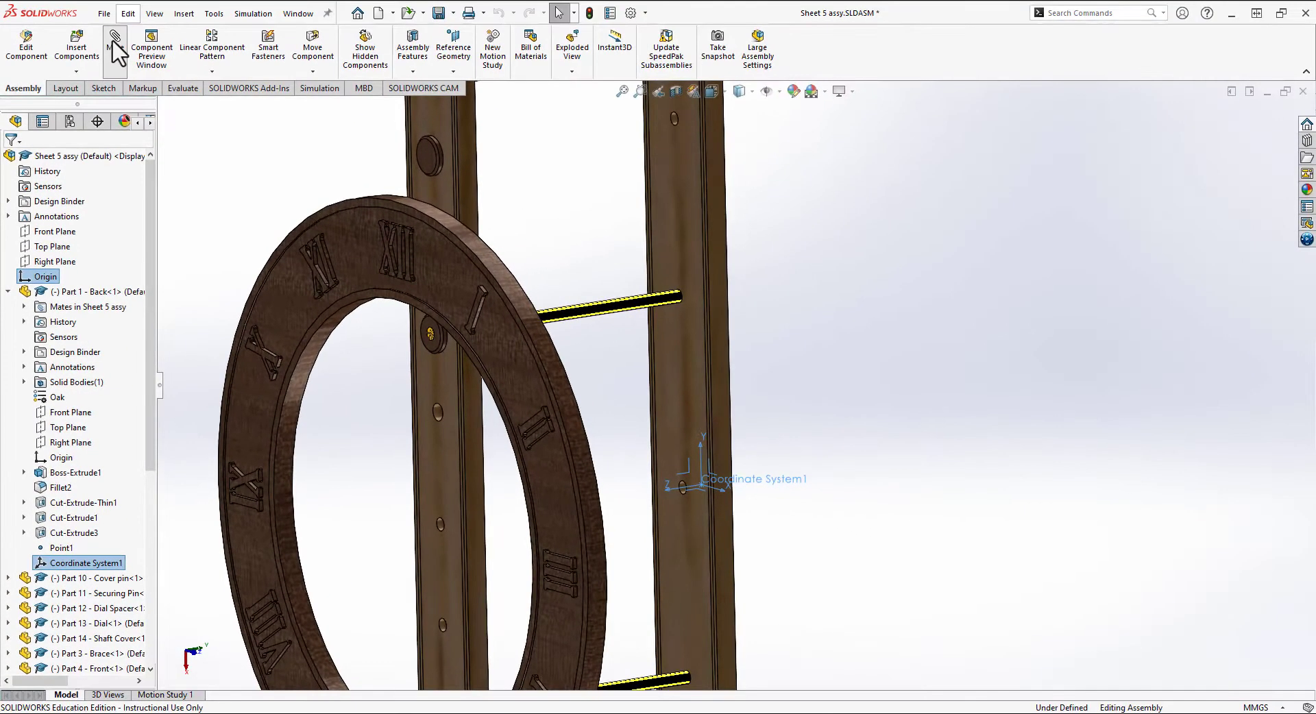
click(115, 41)
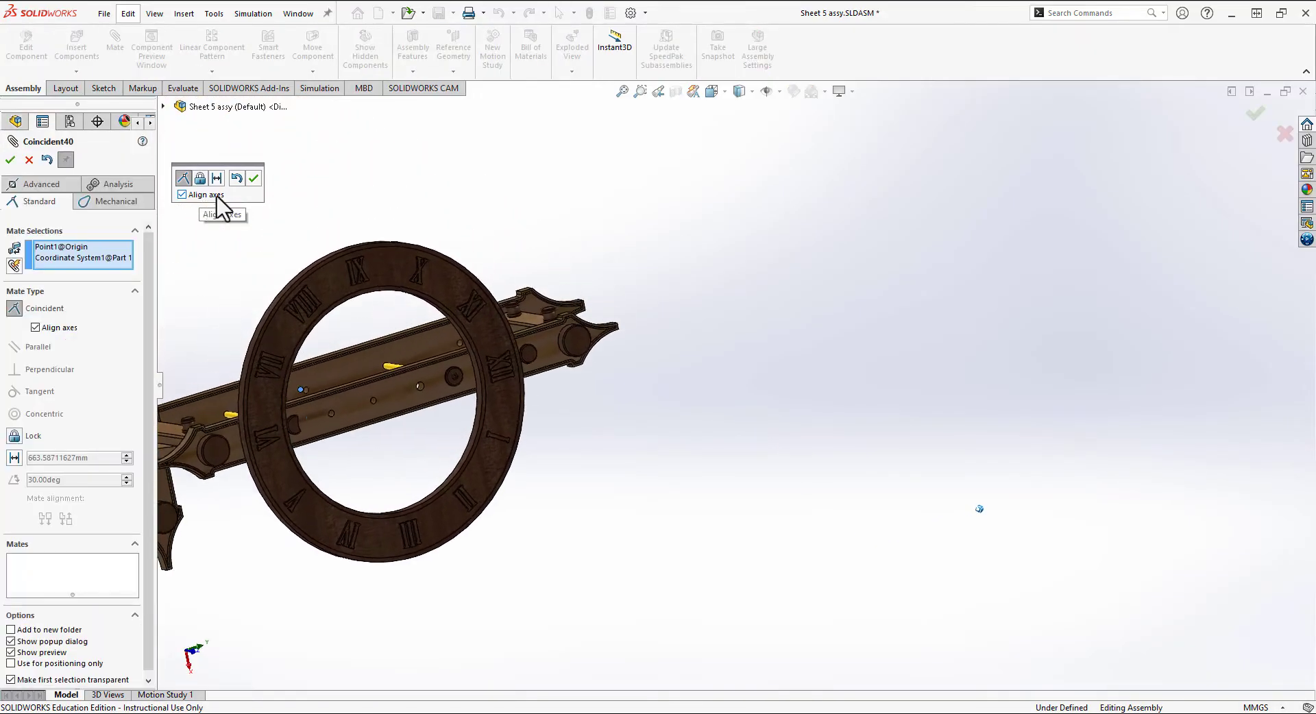
click(254, 179)
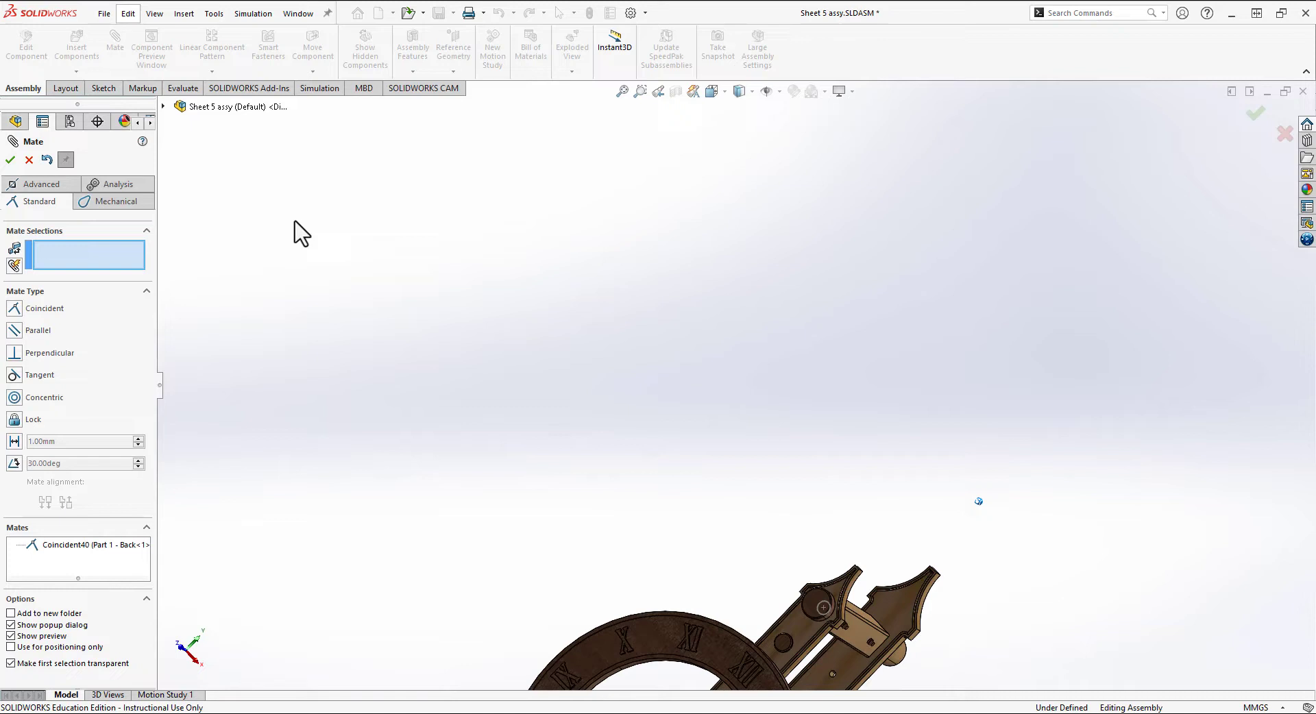
key(ctrl+7)
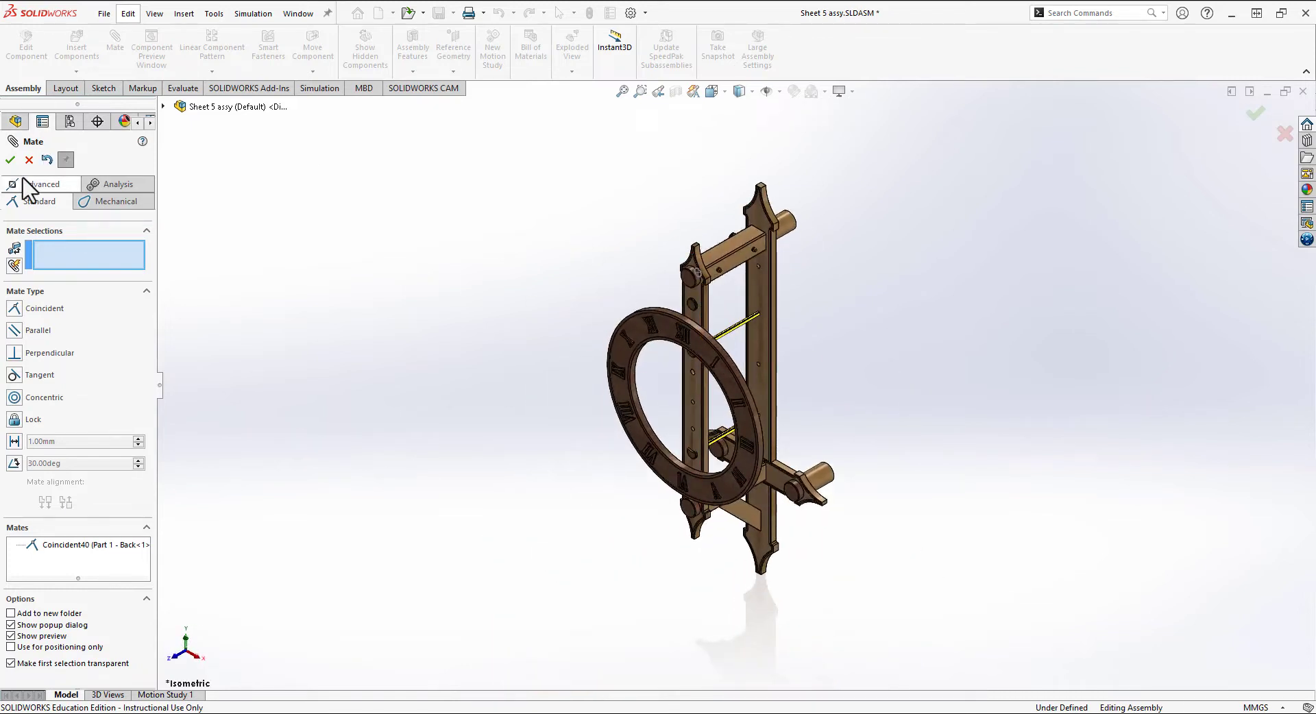
click(10, 159)
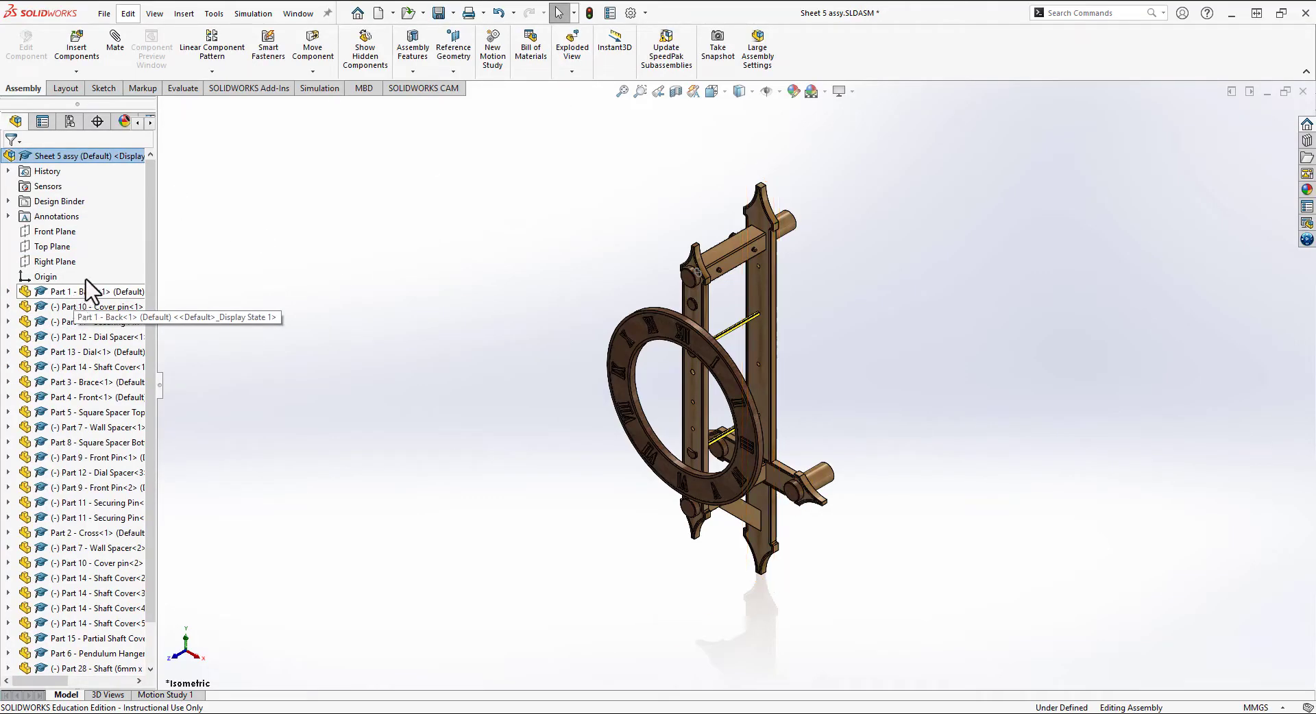
- Delete the coincident mate between Part 1 - Back's coordinate system and the Sheet 5 assy origin
click(9, 291)
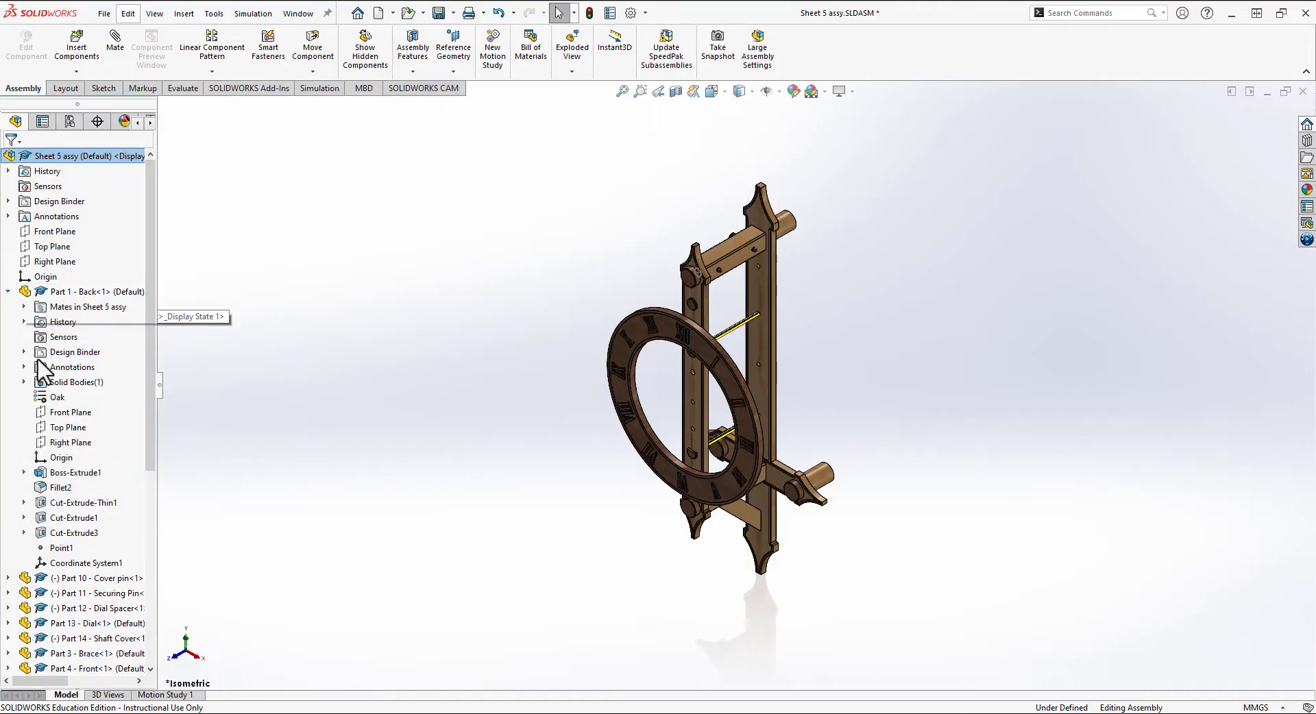
click(23, 307)
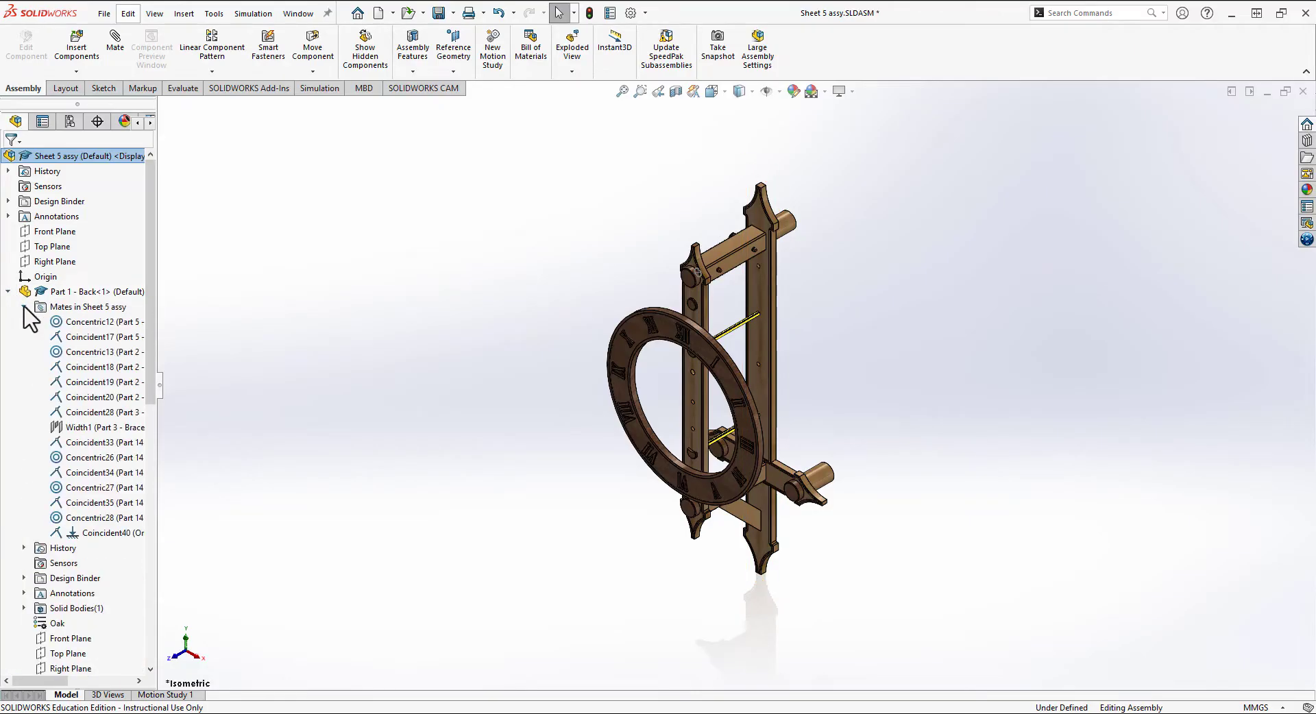
right_click(84, 533)
click(118, 529)
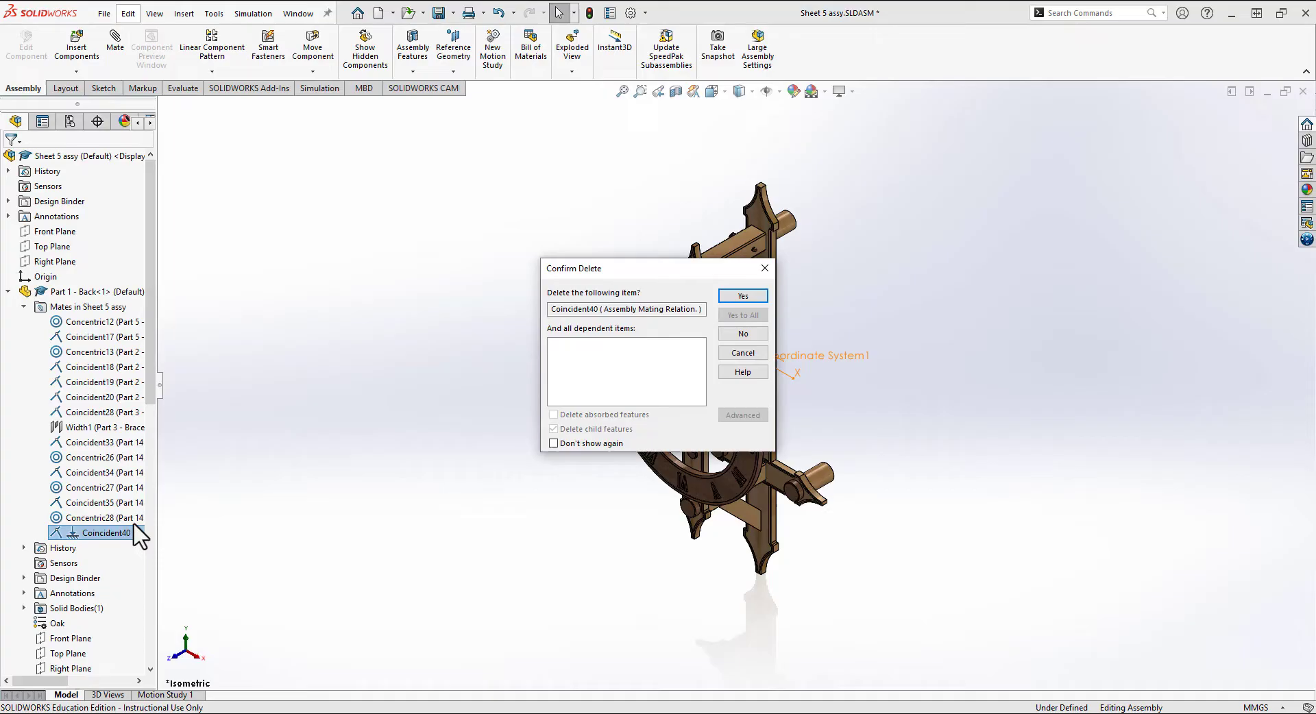
click(740, 296)
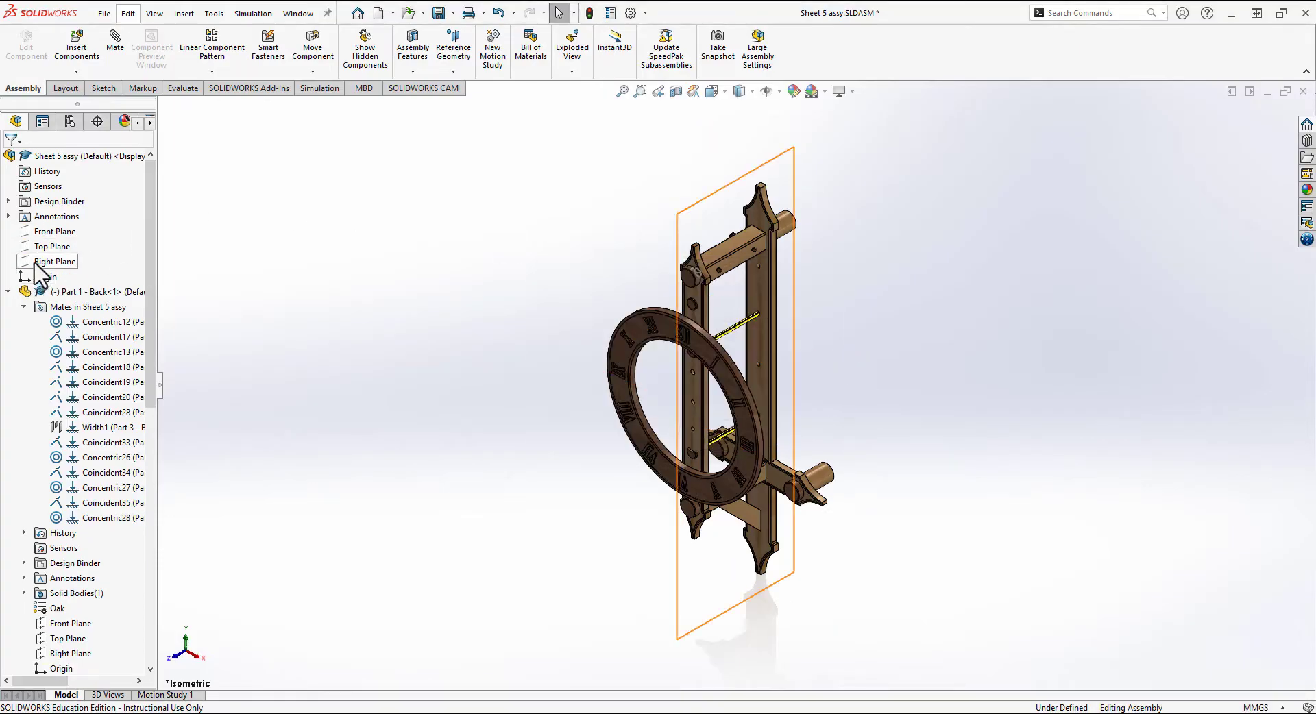
- Fix Part 1 - Back at its current location in Sheet 5 assy
right_click(65, 292)
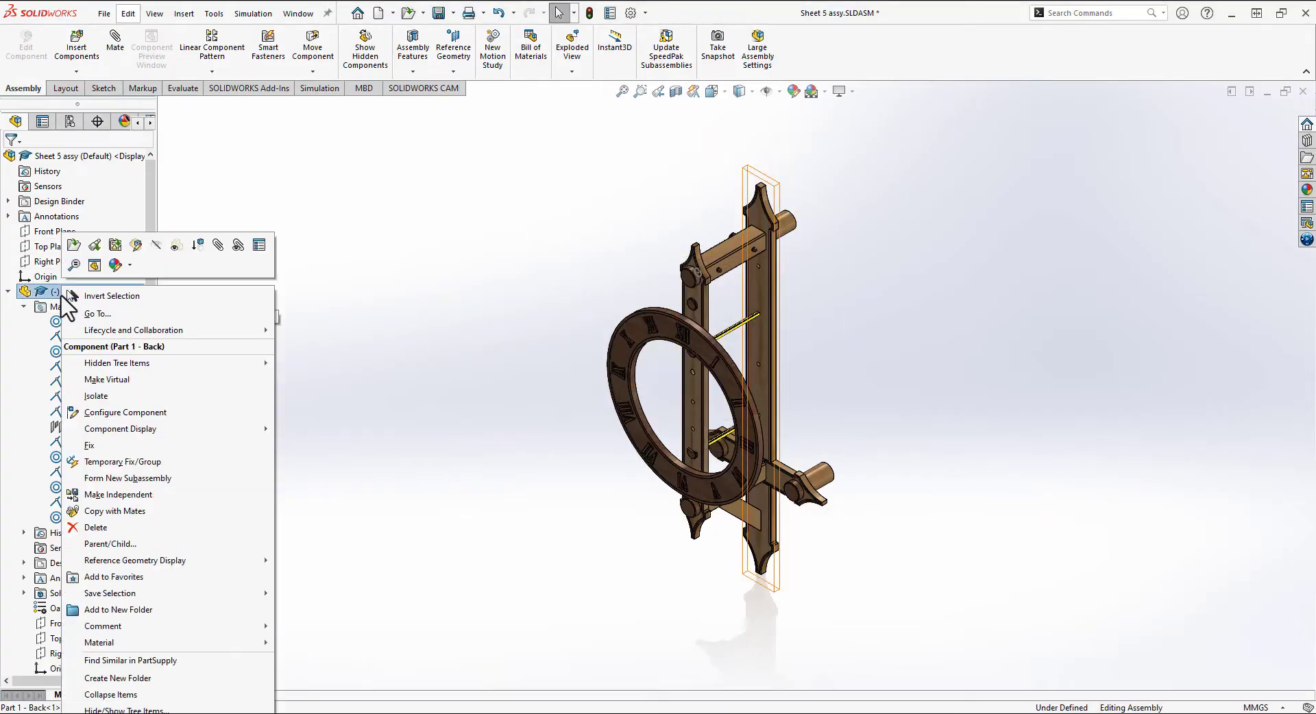
click(92, 446)
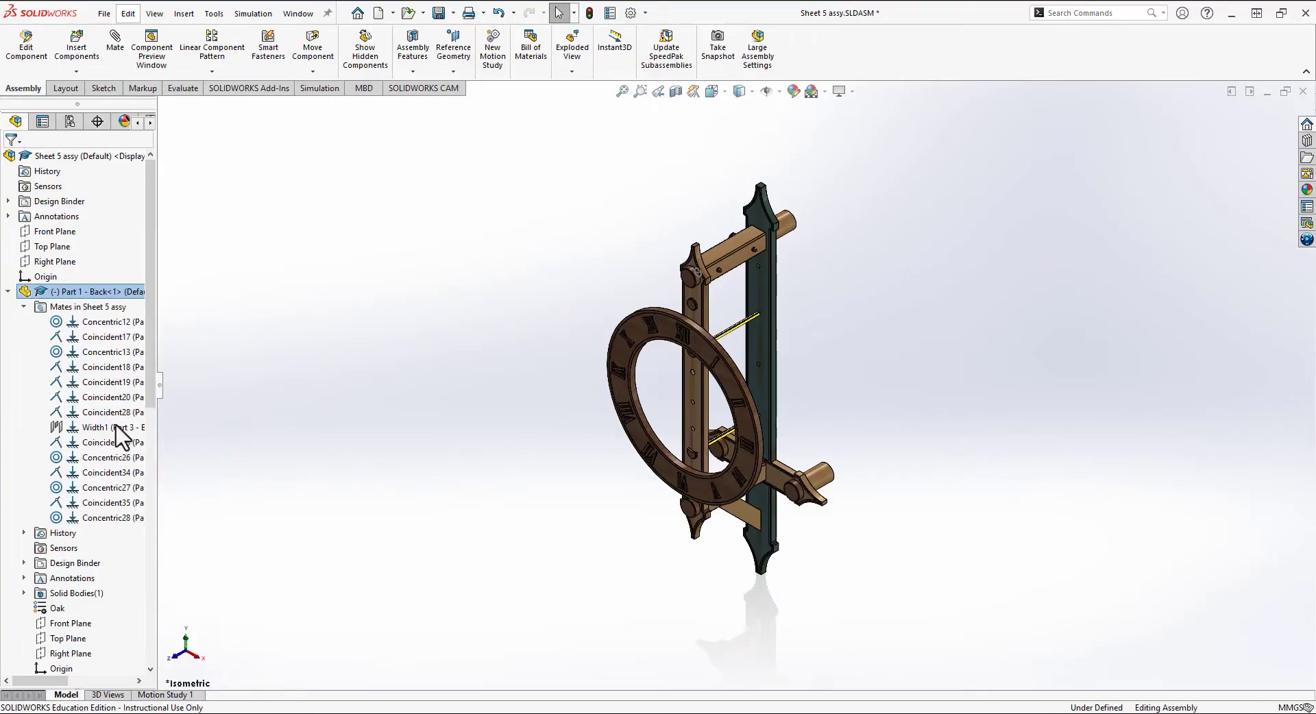
click(8, 291)
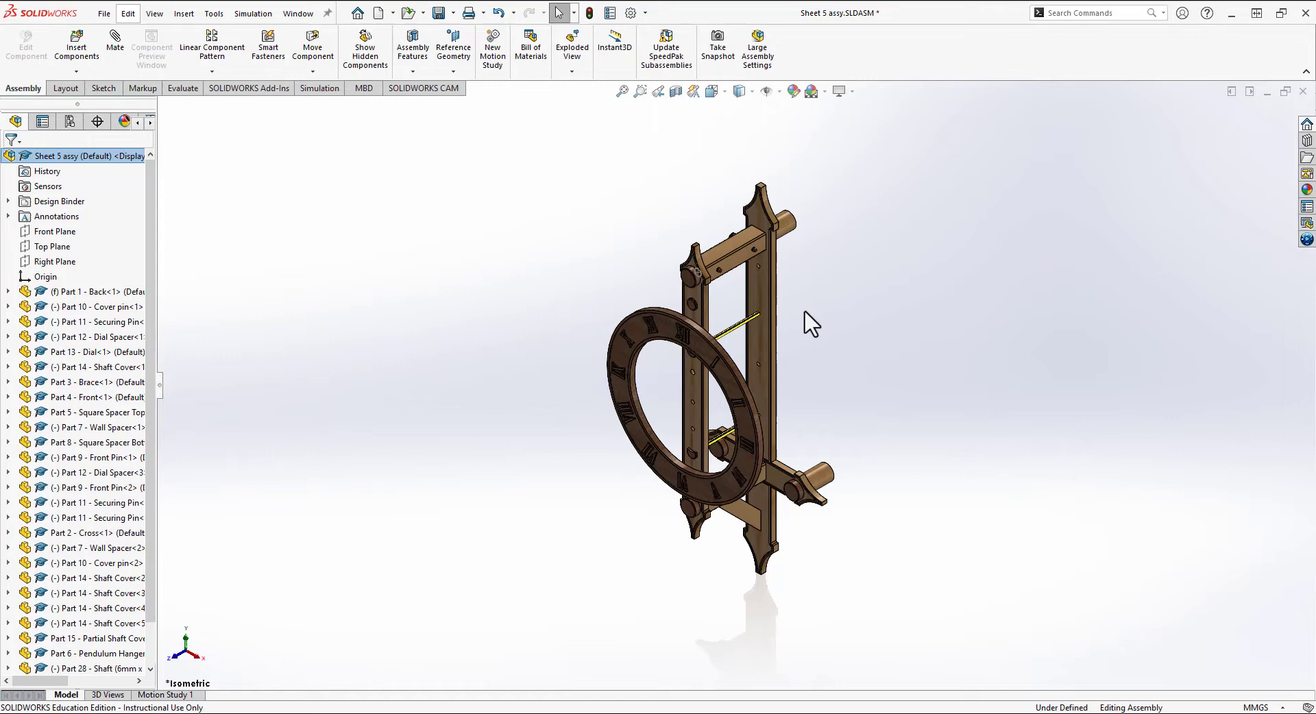
- Save Sheet 5 assy, then switch to FINAL ASSY and rebuild it with the changed models
click(439, 19)
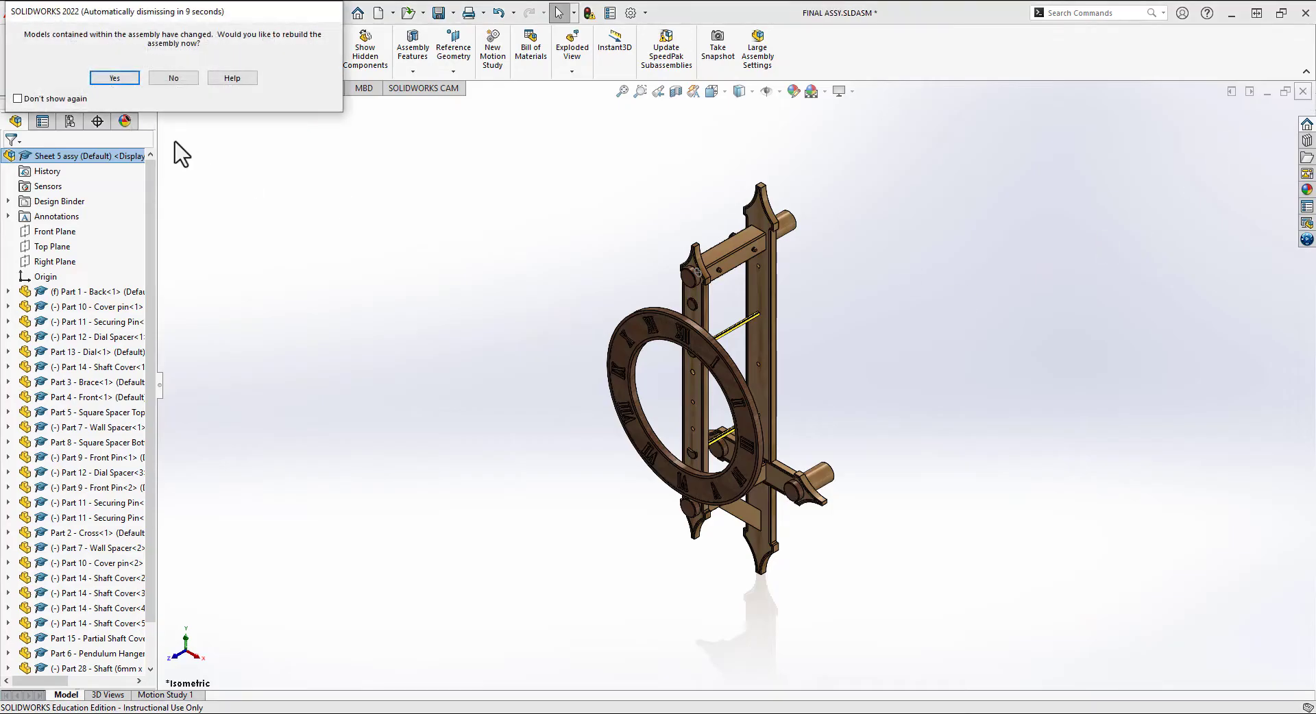
click(110, 77)
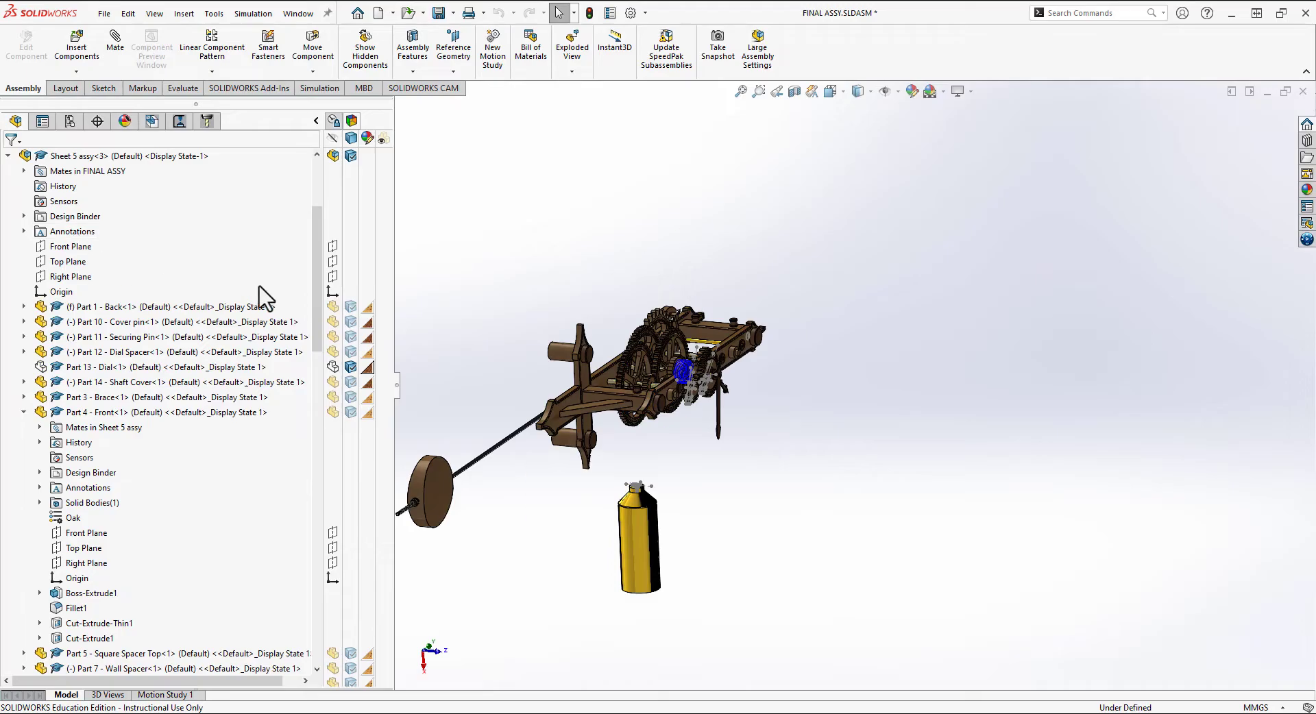
key(ctrl+4)
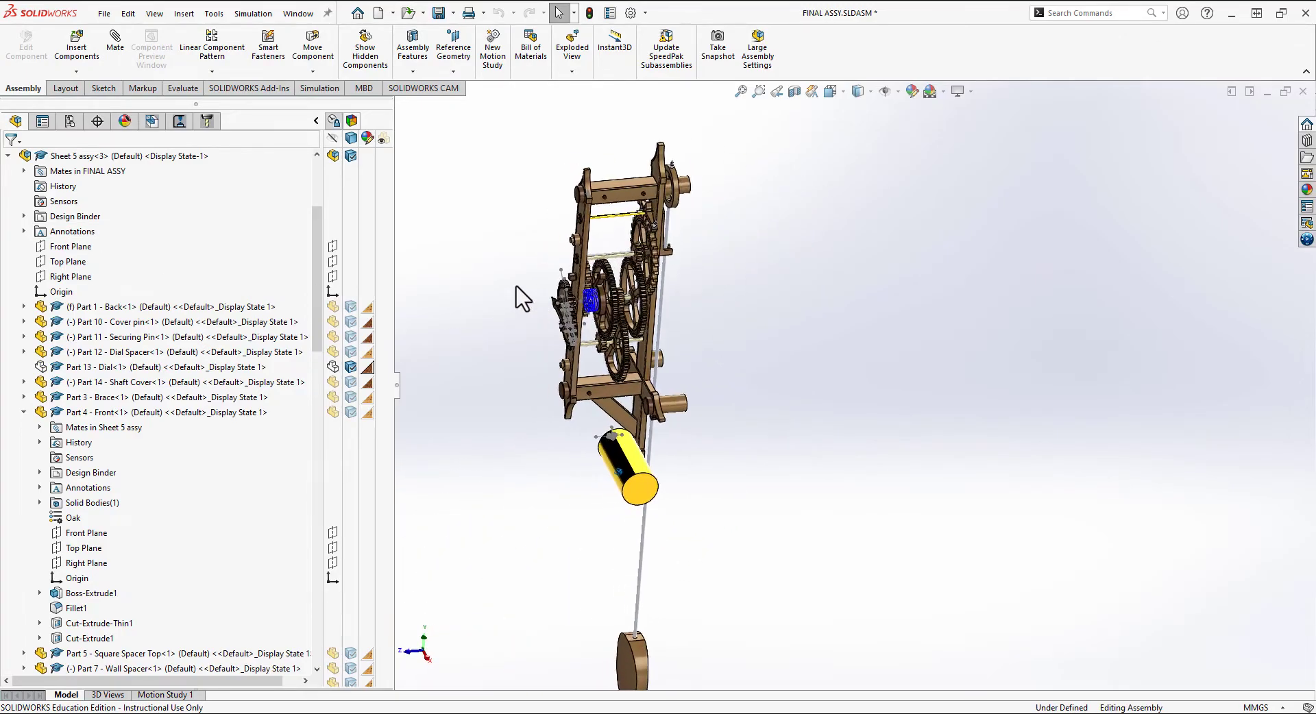
- Collapse the Sheet 5 assy and Mates branches in the feature tree and show FINAL ASSY in isometric view
click(8, 155)
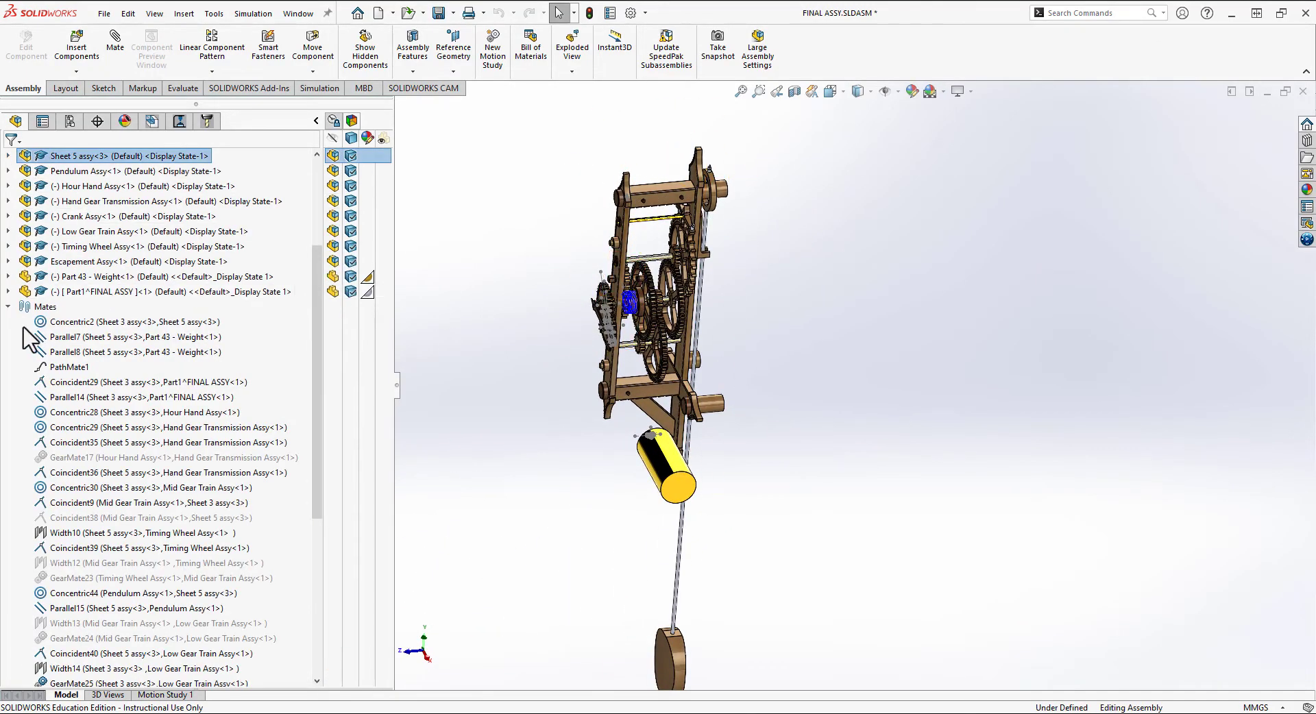
click(9, 308)
key(Left)
key(Left)
key(Left)
key(Left)
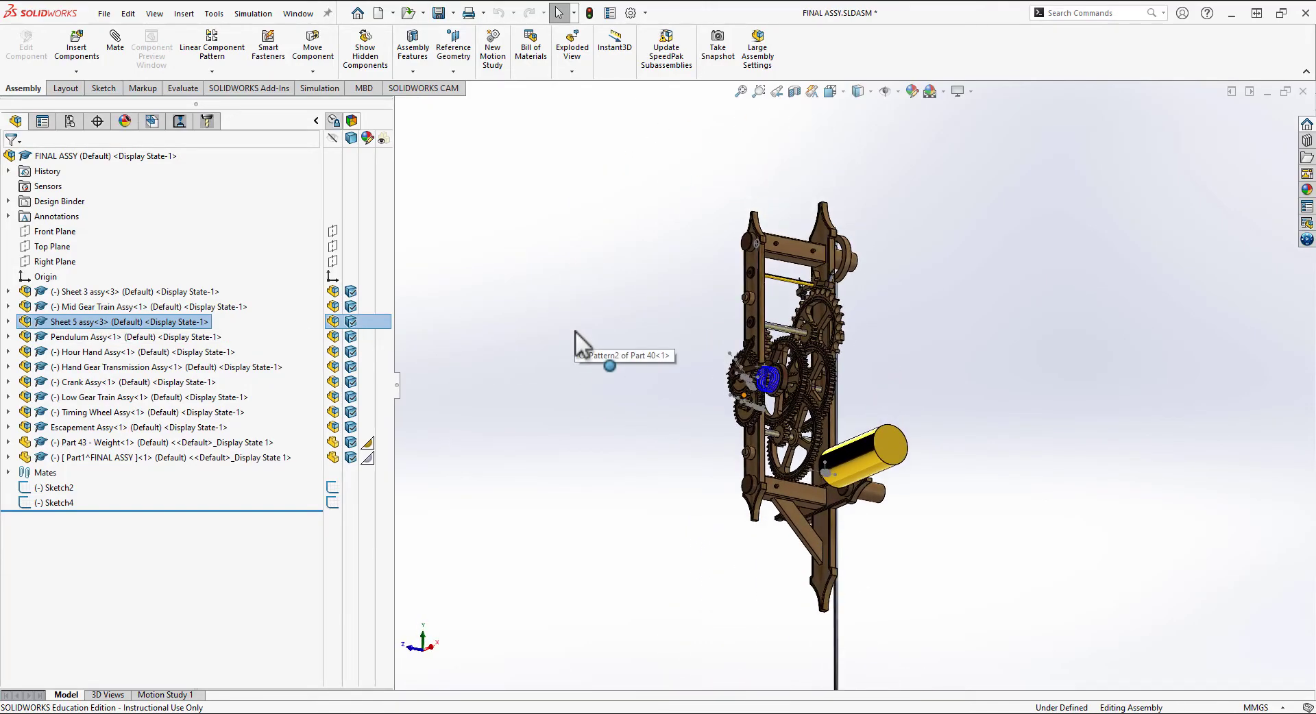
key(ctrl+7)
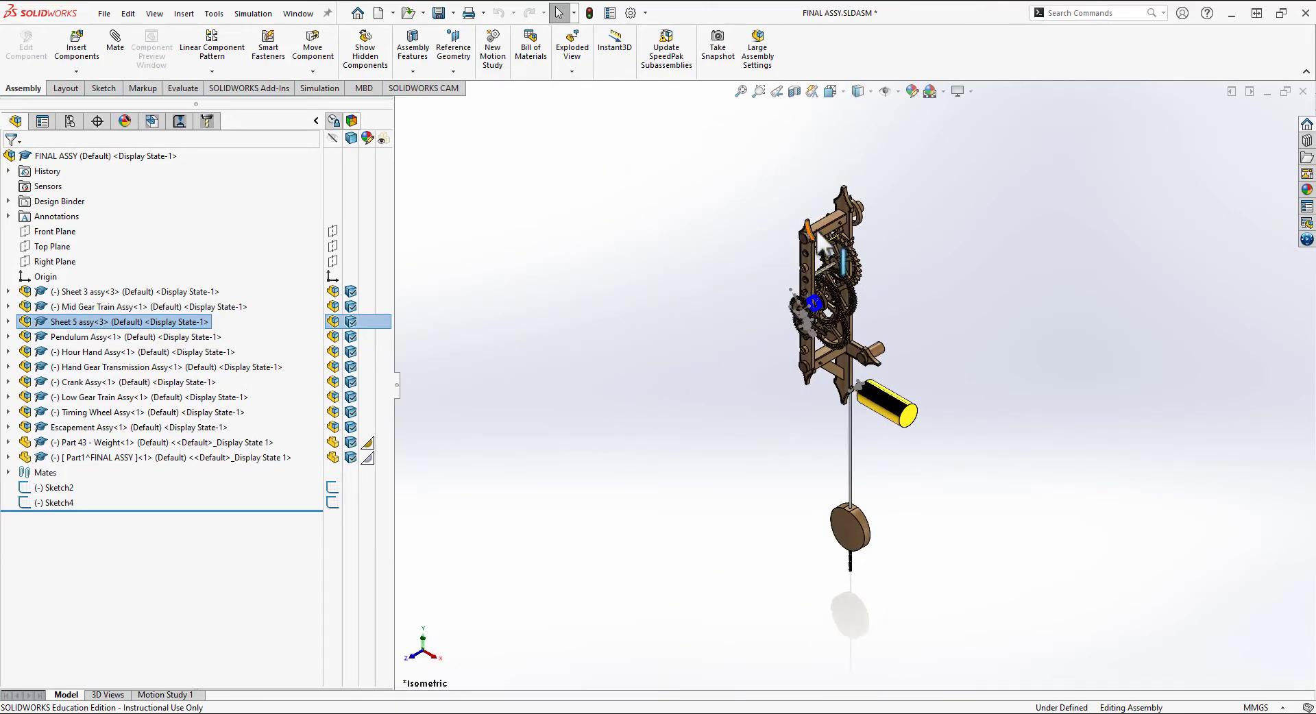
- Turn Part 26 - Timing wheel slightly beneath the escapement to test the Timing Wheel Assy's motion, and clear the selection
scroll(819, 232, down, 8)
scroll(828, 237, down, 5)
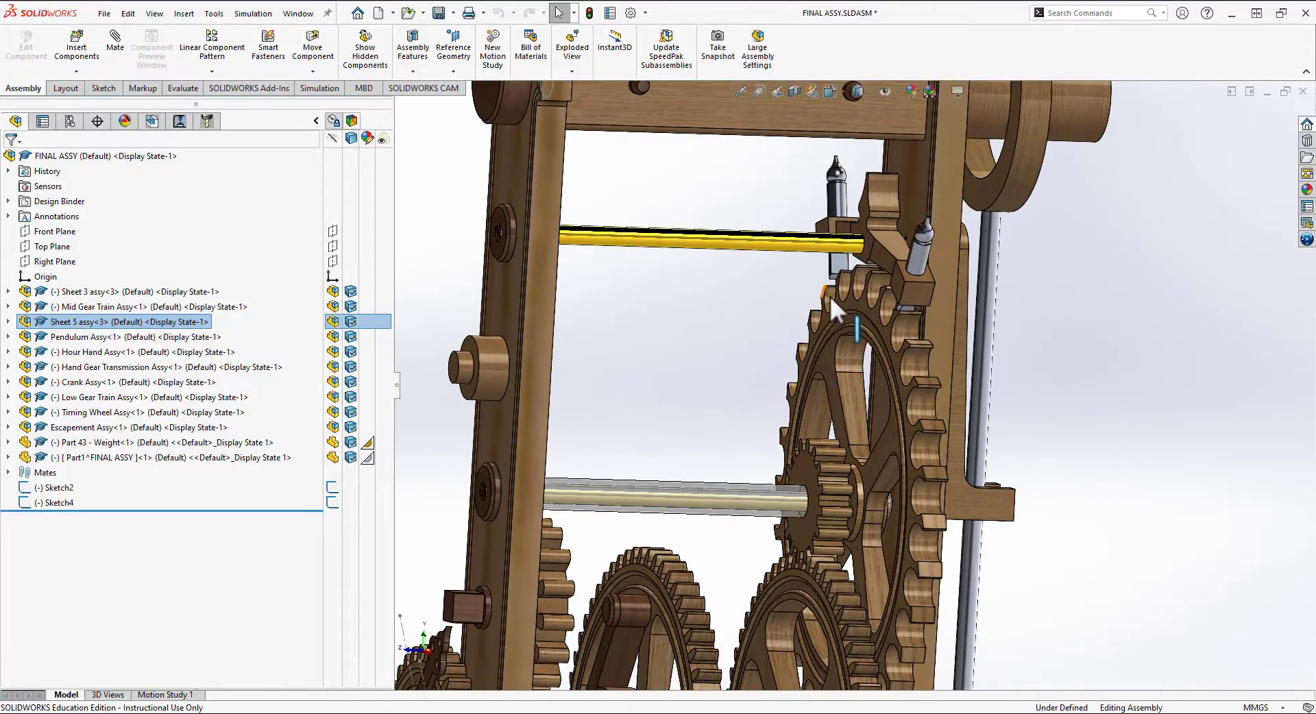
drag(843, 306, 879, 298)
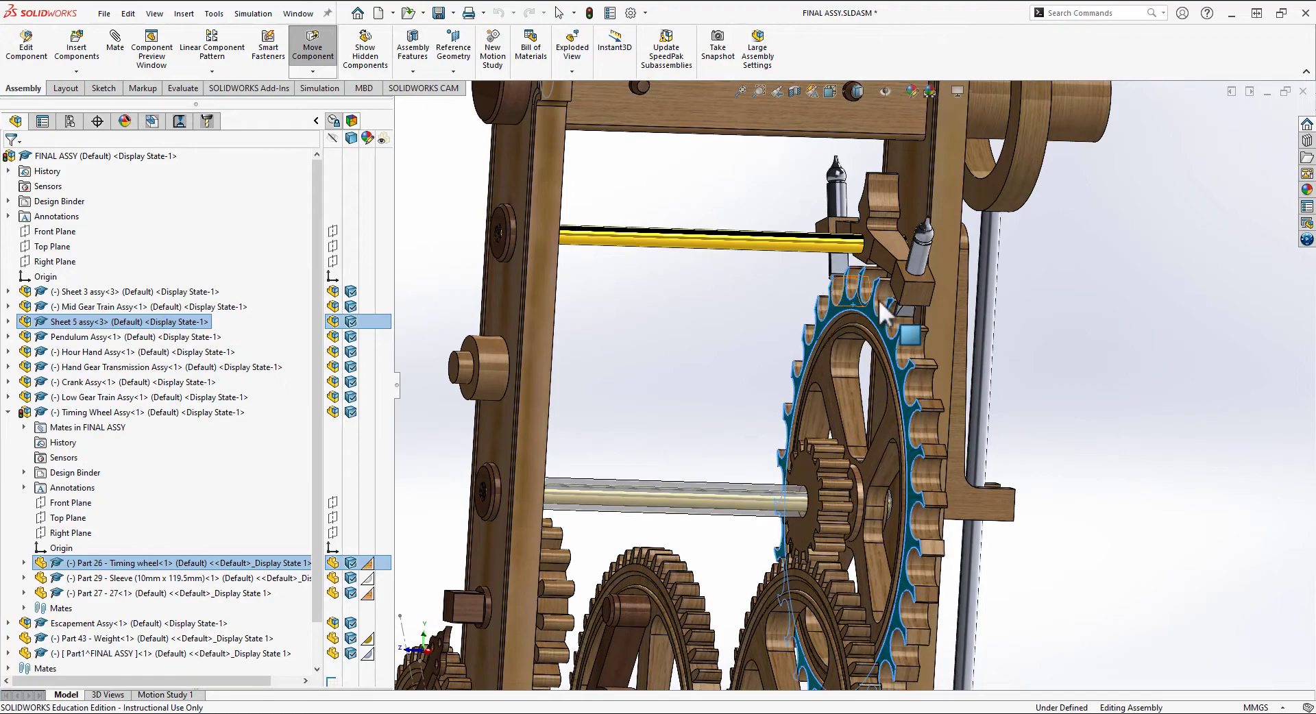
click(1091, 372)
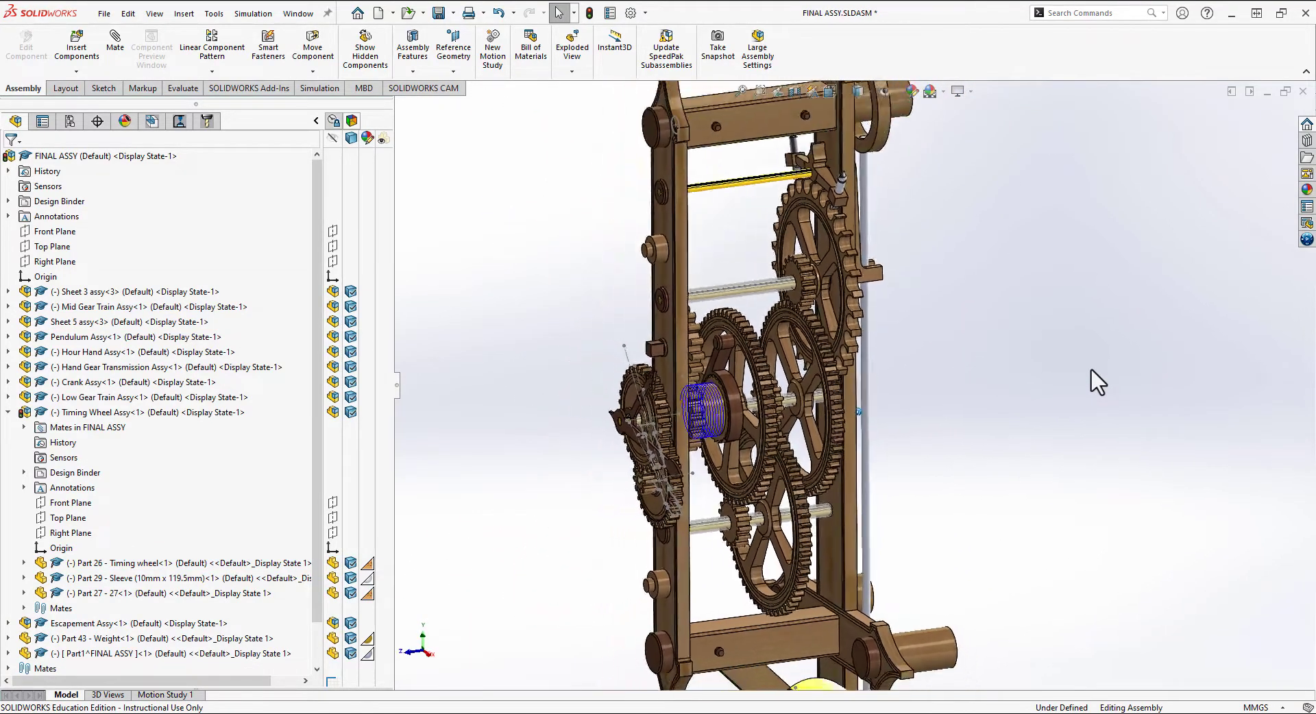
- Show the hidden Part 13 - Dial and check the clock's orientation against FINAL ASSY's Front and Right planes
key(shift+Tab)
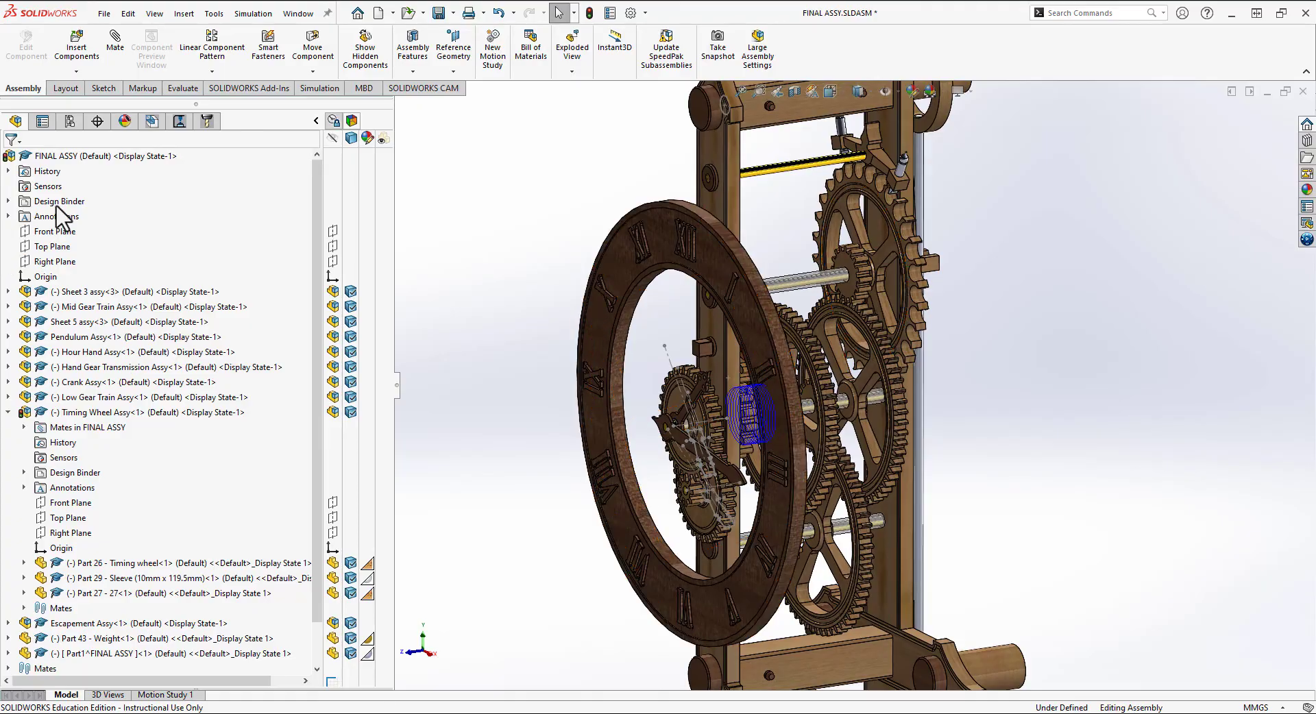
click(49, 231)
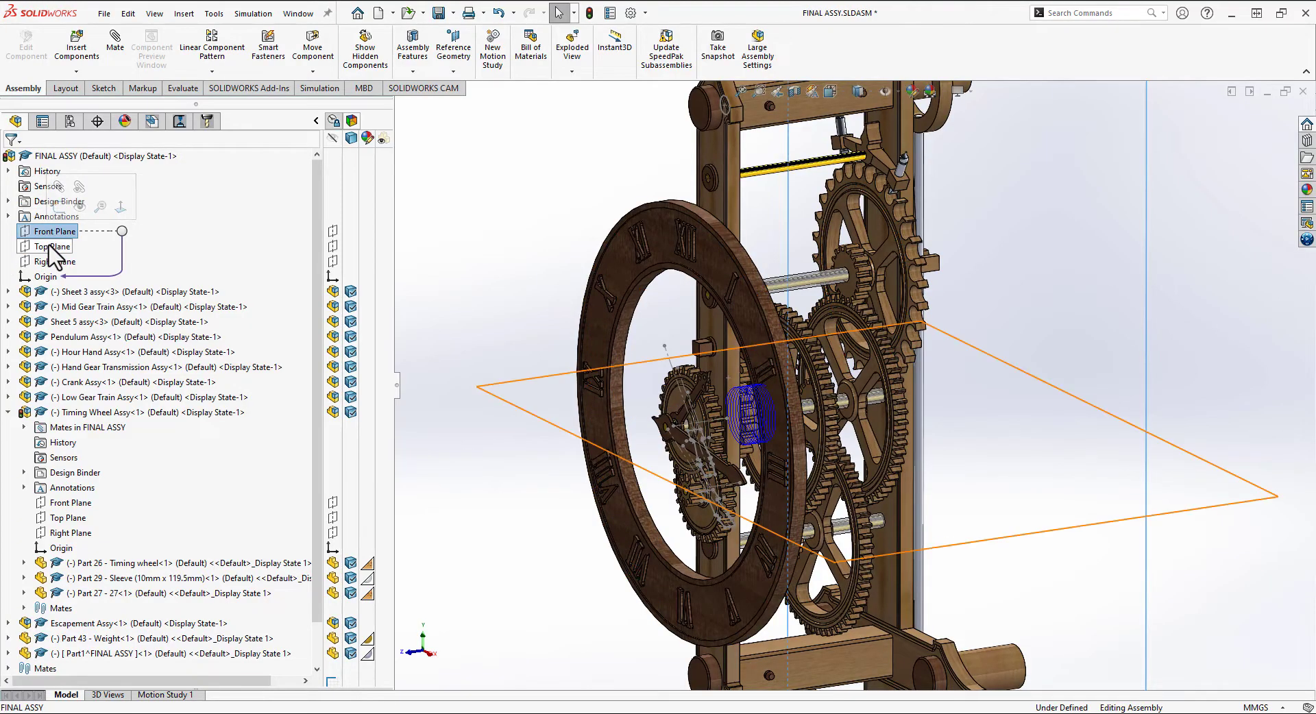
click(55, 261)
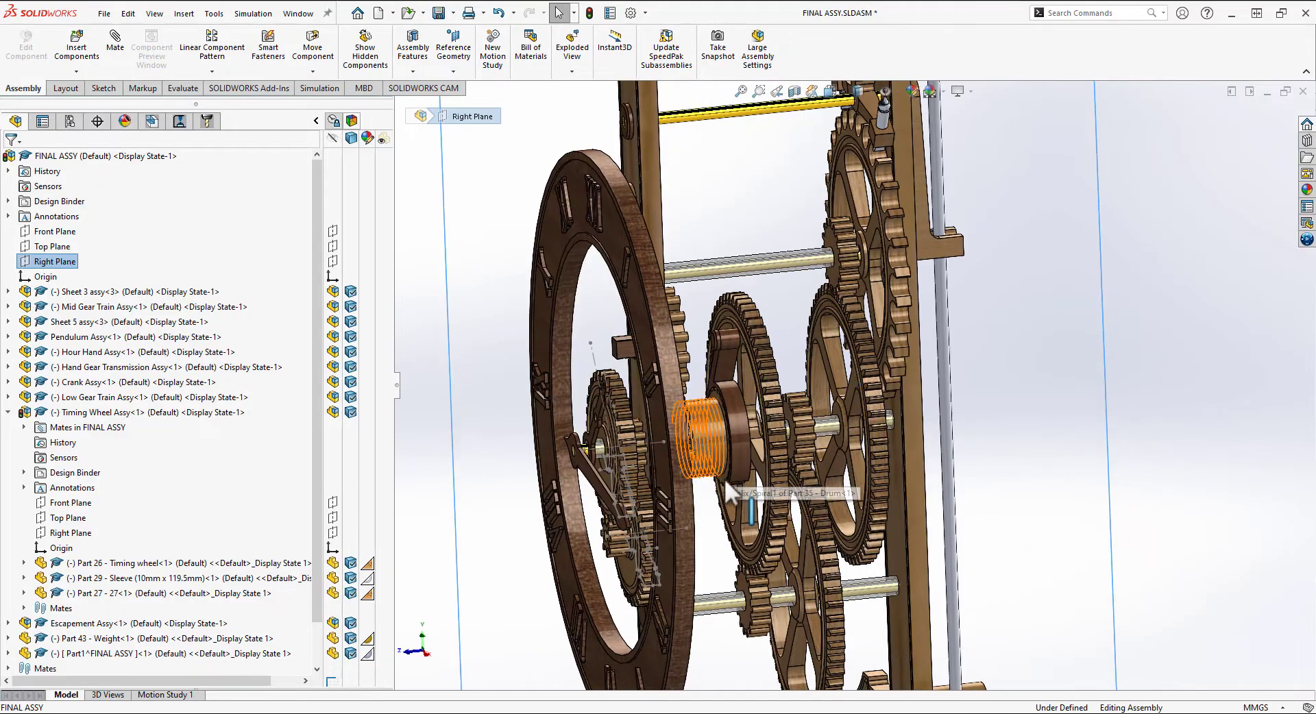
scroll(655, 386, up, 5)
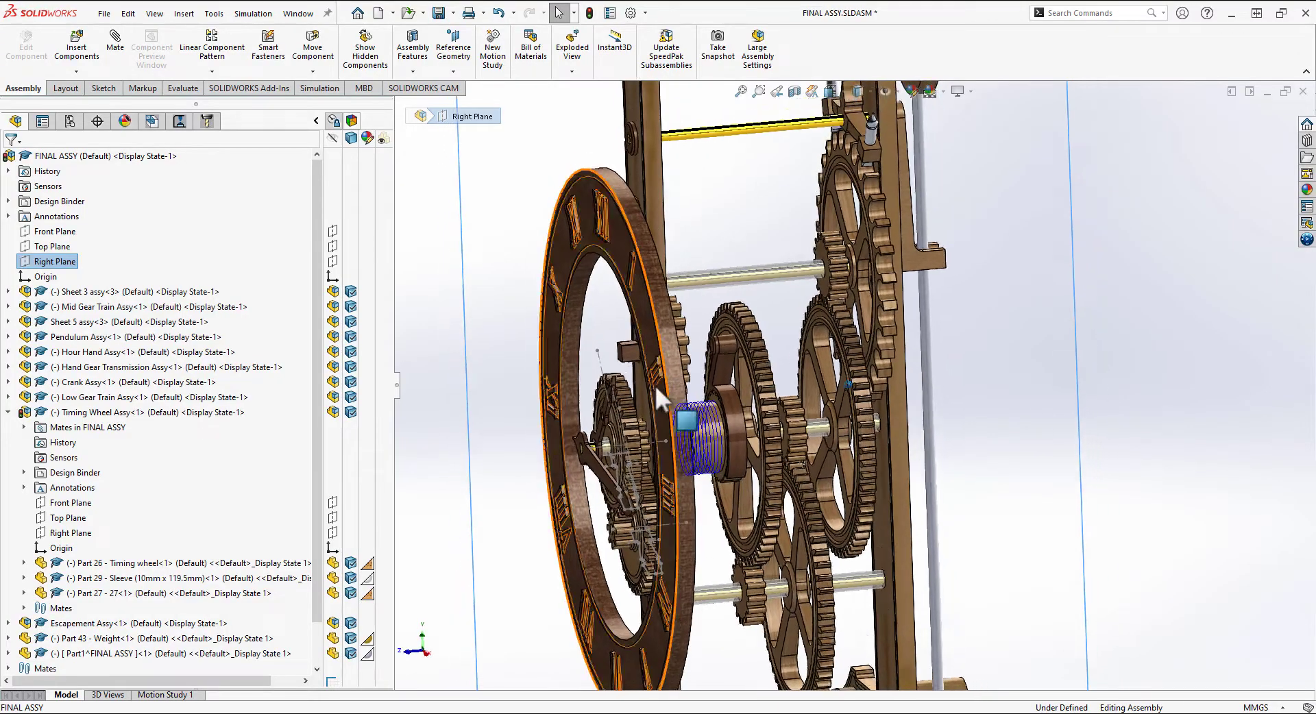
click(479, 312)
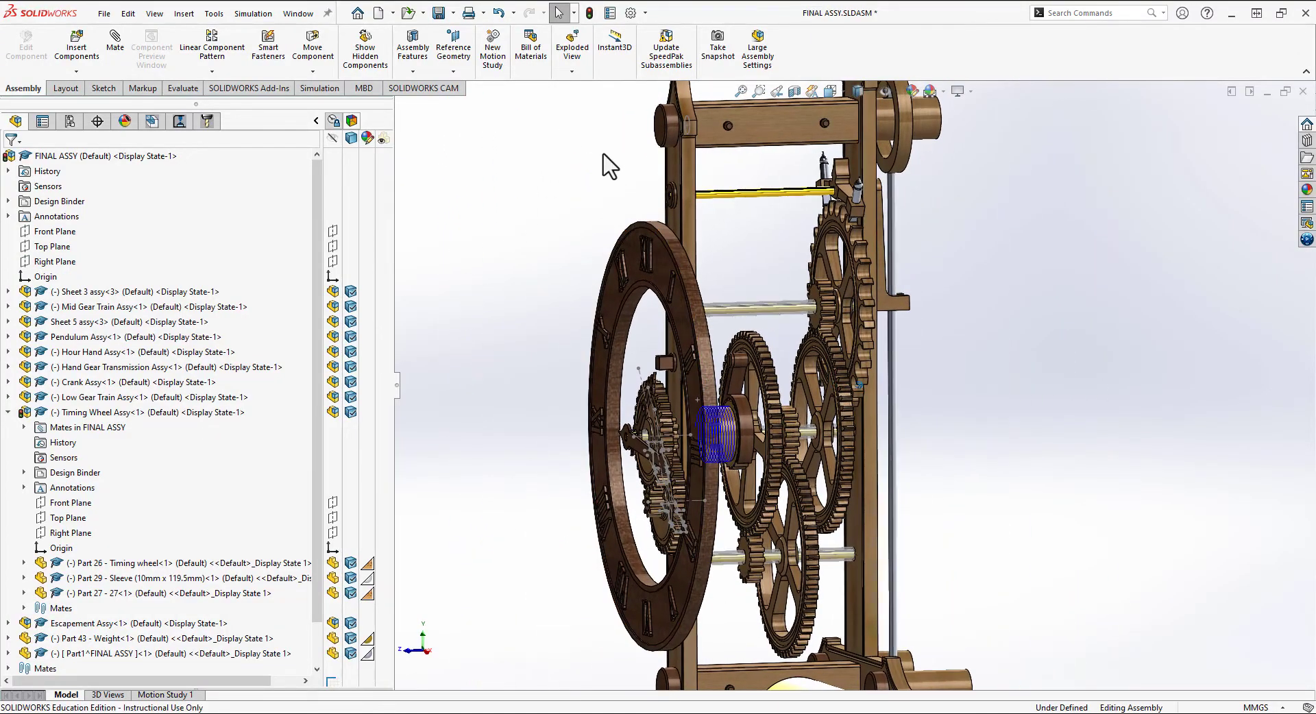